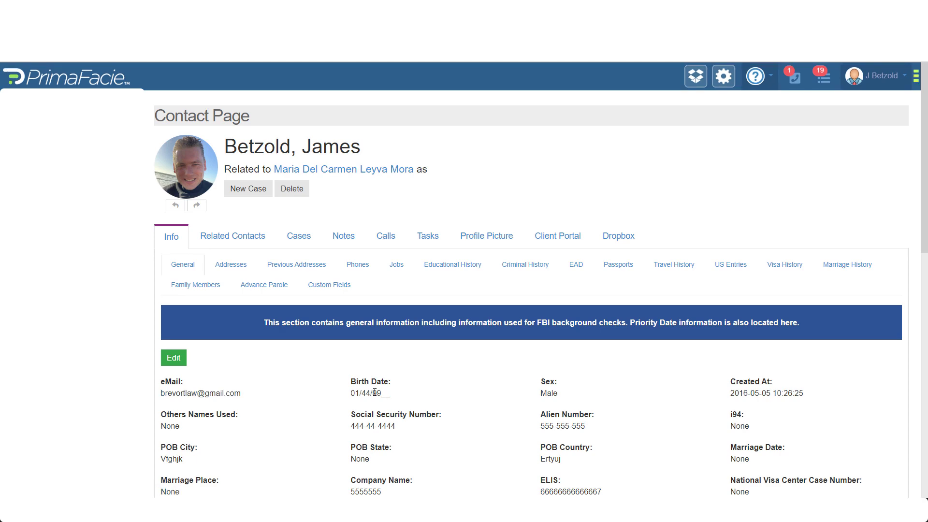
Open the client's N-400 citizenship case from their case list and view its checklist
left_click(302, 240)
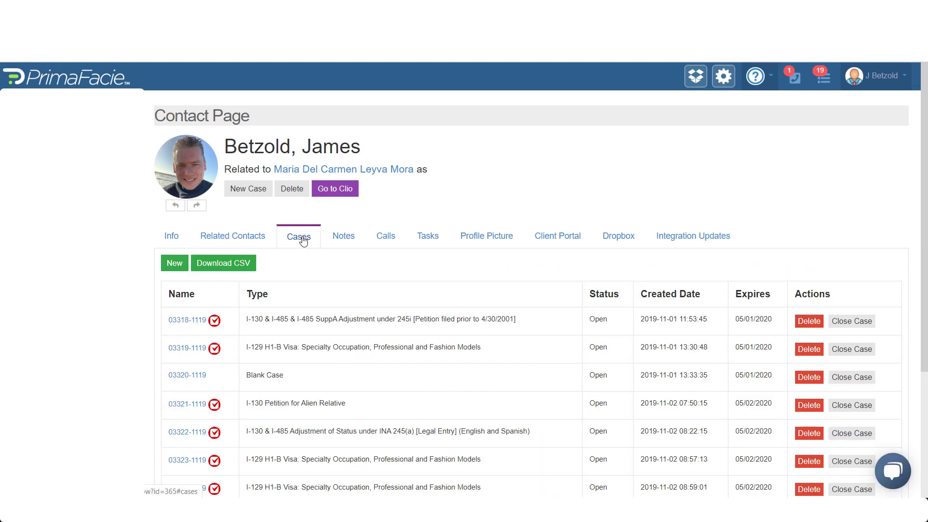
scroll(274, 337, "down", 4)
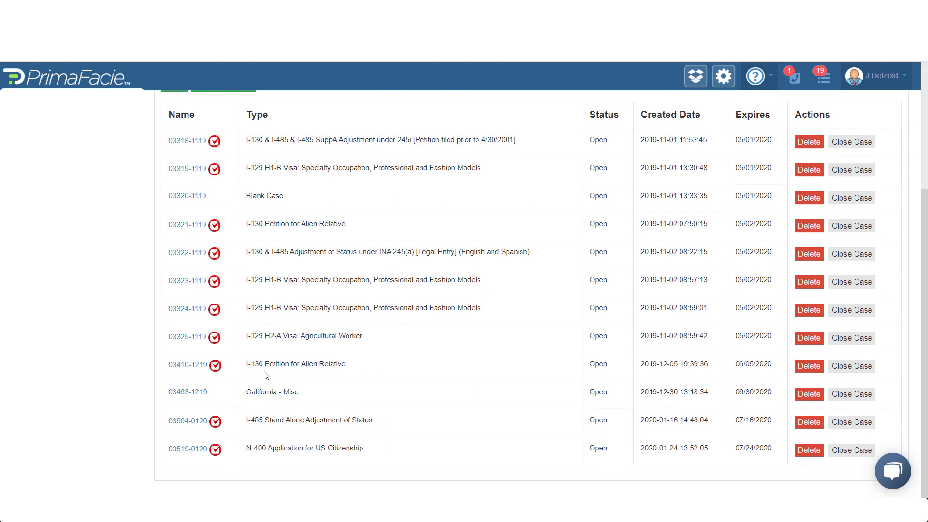
left_click(188, 449)
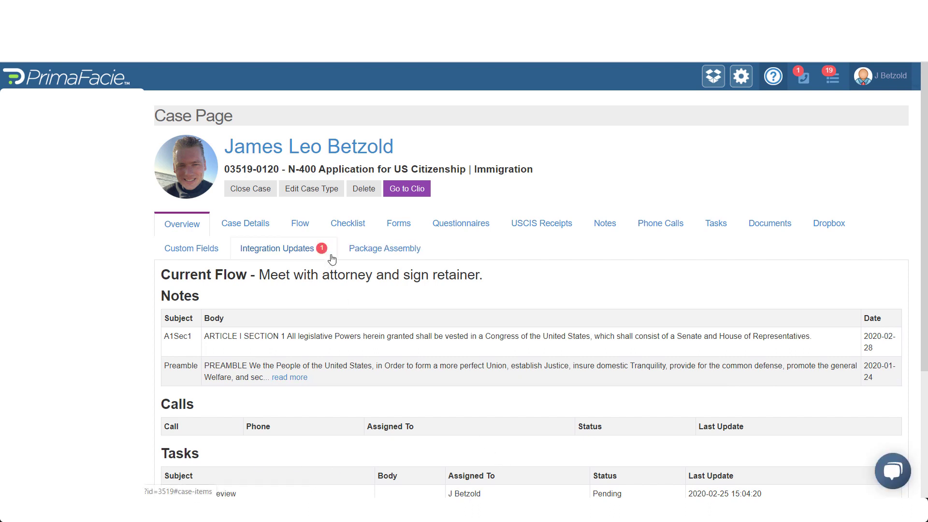
left_click(332, 227)
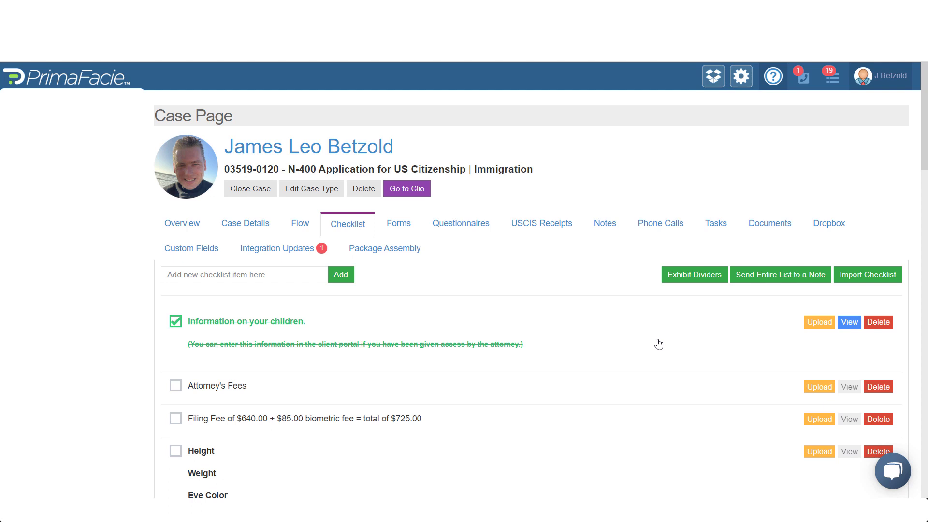
Add a checklist entry named 'New Item'
left_click(275, 276)
type("New")
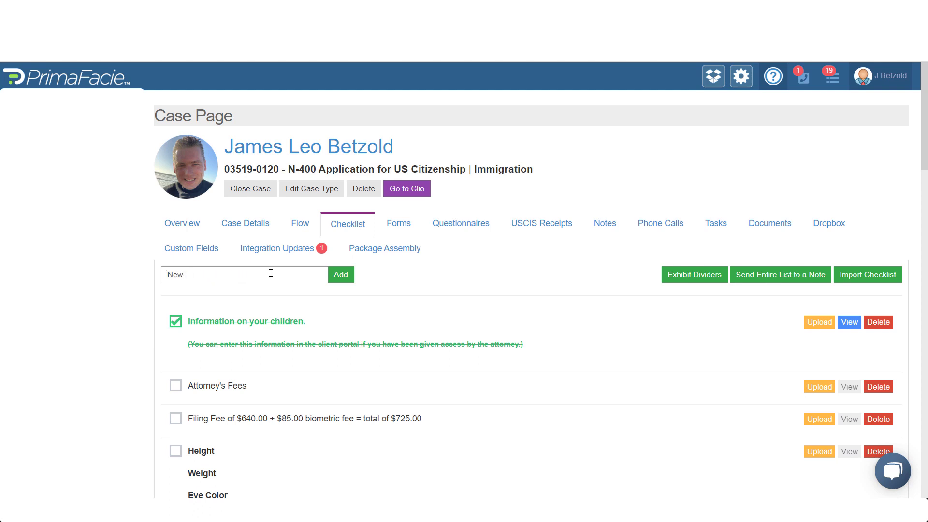
type(" Item")
key("Return")
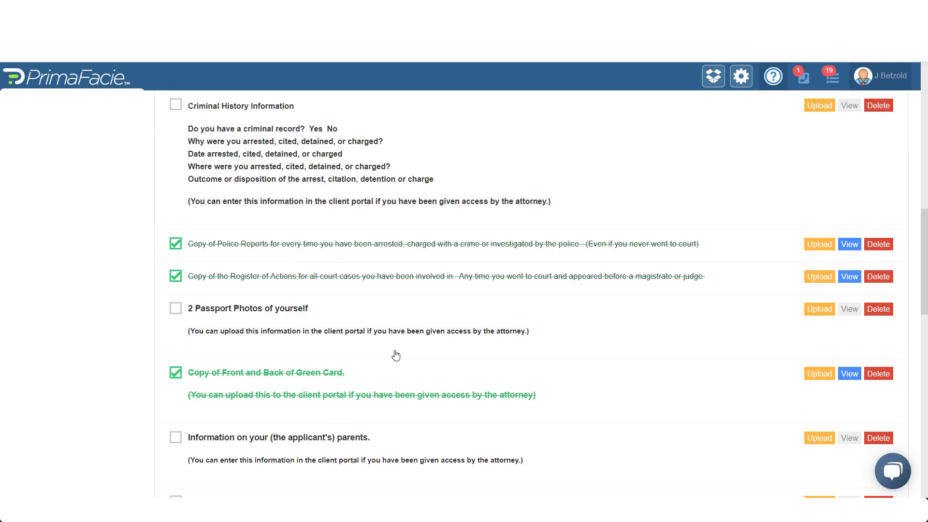
scroll(383, 358, "down", 15)
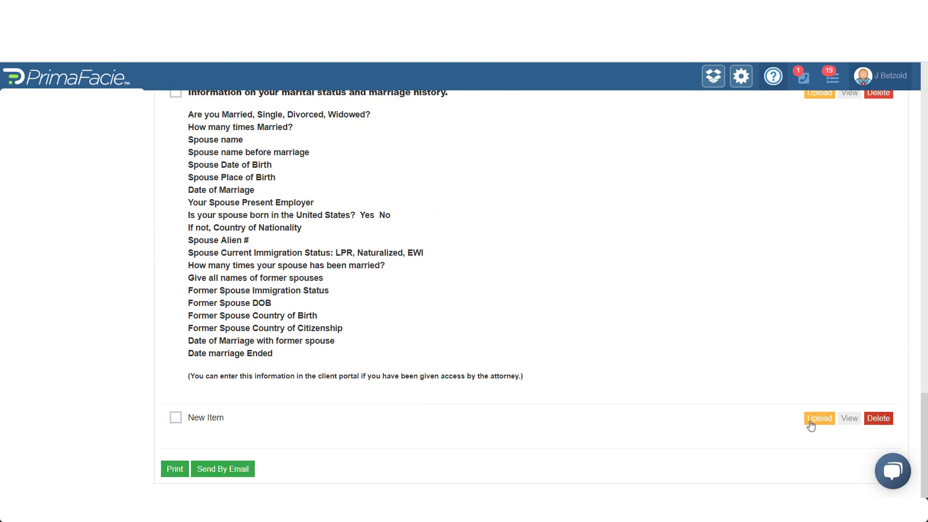
scroll(434, 292, "up", 10)
scroll(434, 291, "up", 15)
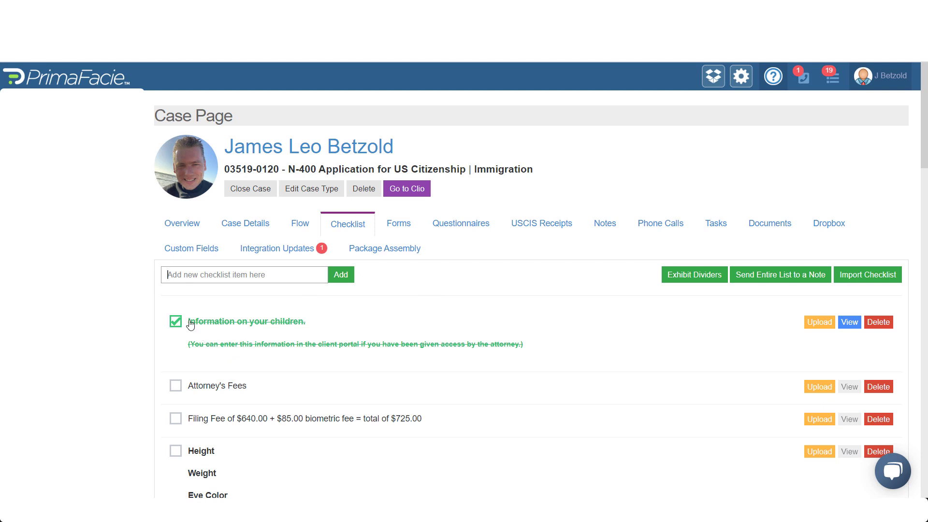
View, then close, the file uploaded for the children checklist item
left_click(849, 323)
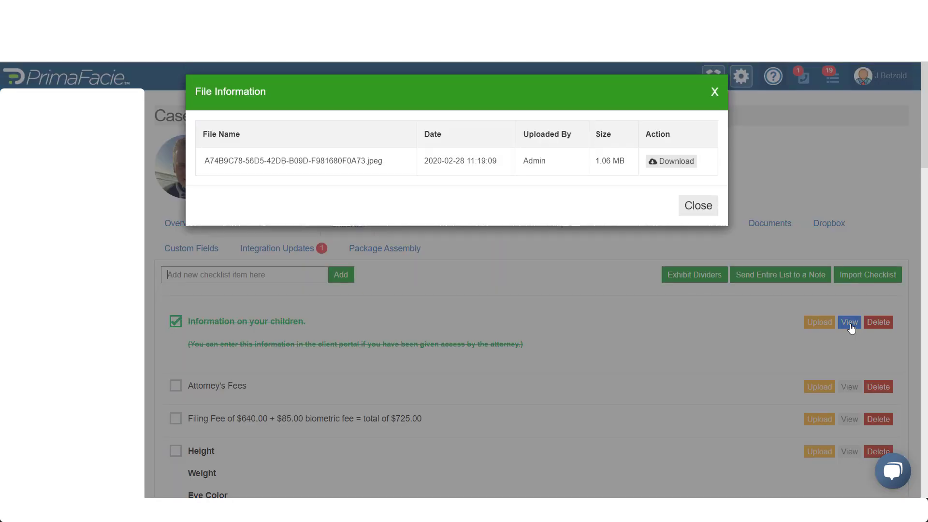
left_click(715, 98)
scroll(828, 305, "down", 10)
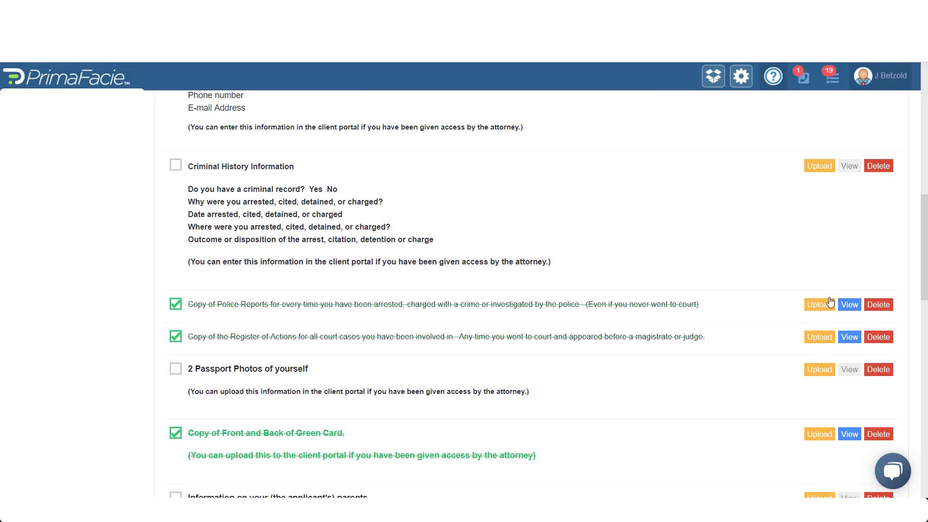
scroll(830, 302, "down", 3)
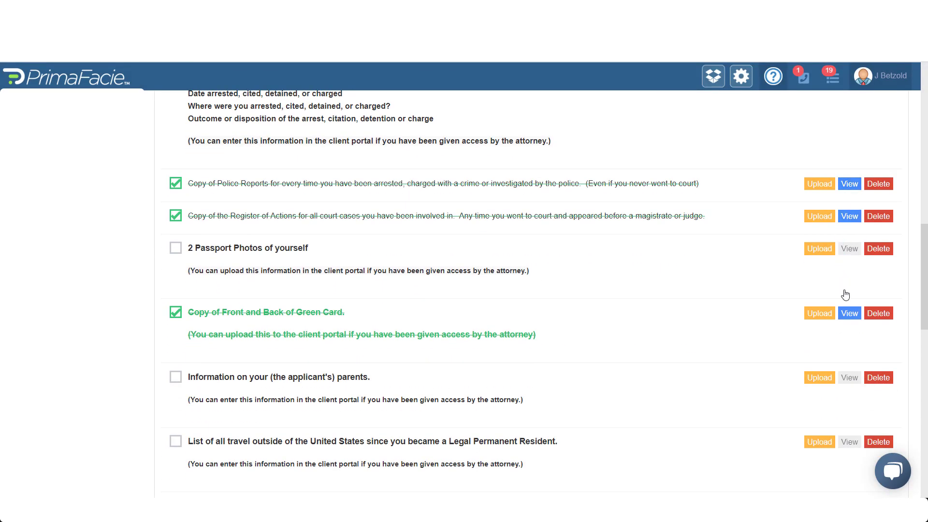
scroll(531, 224, "up", 15)
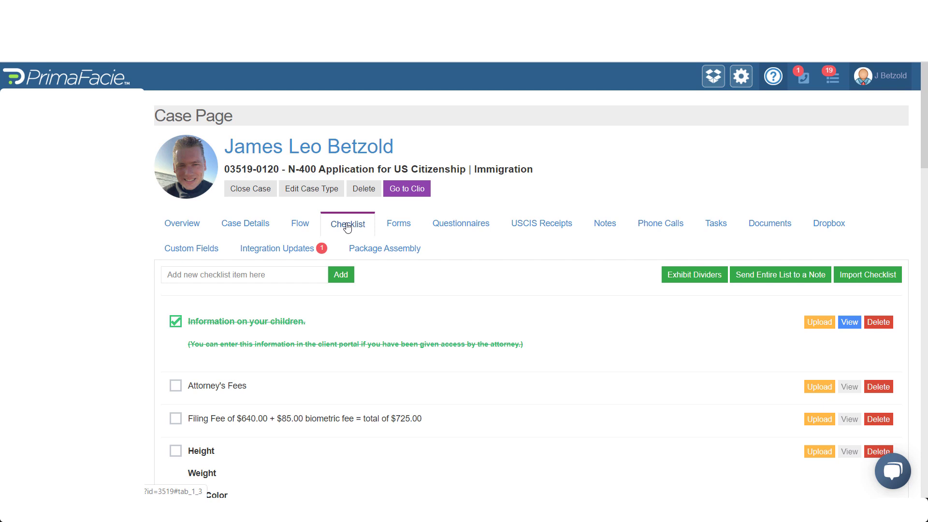
Show the case's forms and expand the G-28 and G-1450 details
left_click(405, 227)
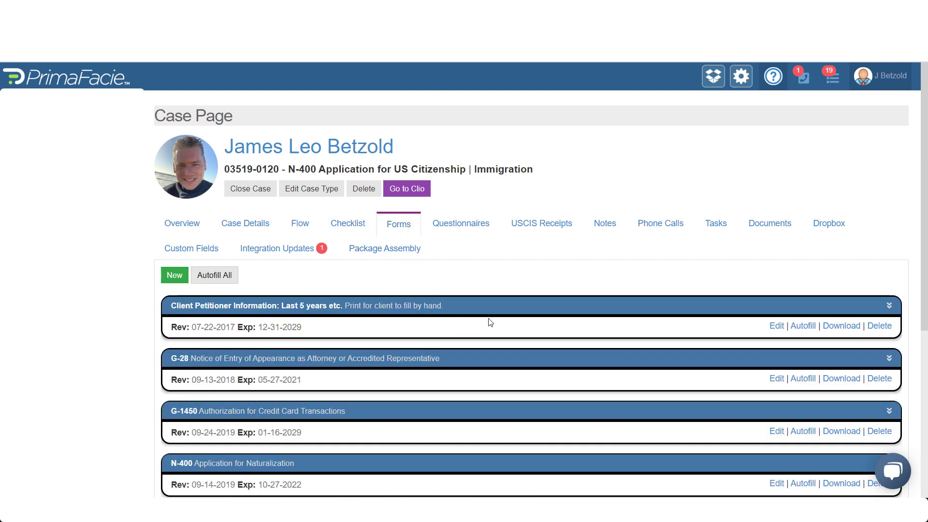
scroll(490, 322, "down", 1)
scroll(489, 322, "down", 3)
left_click(505, 119)
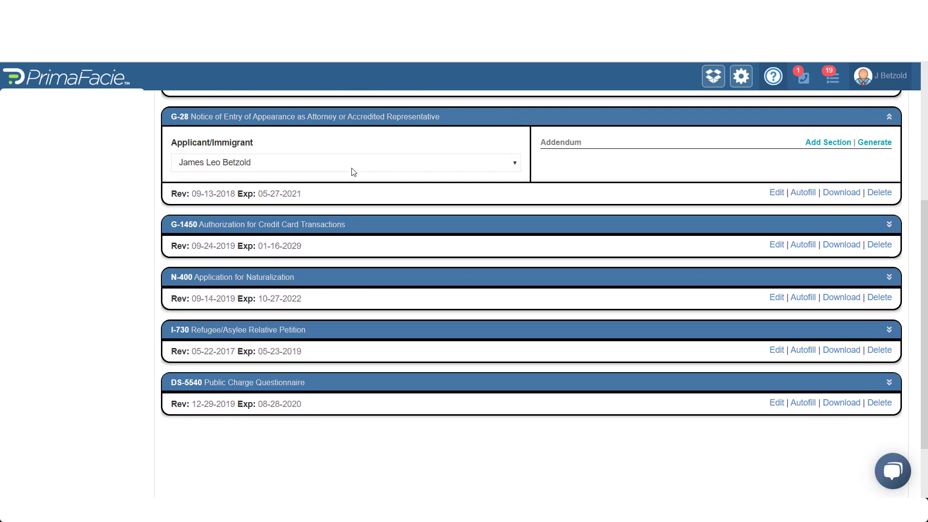
left_click(521, 228)
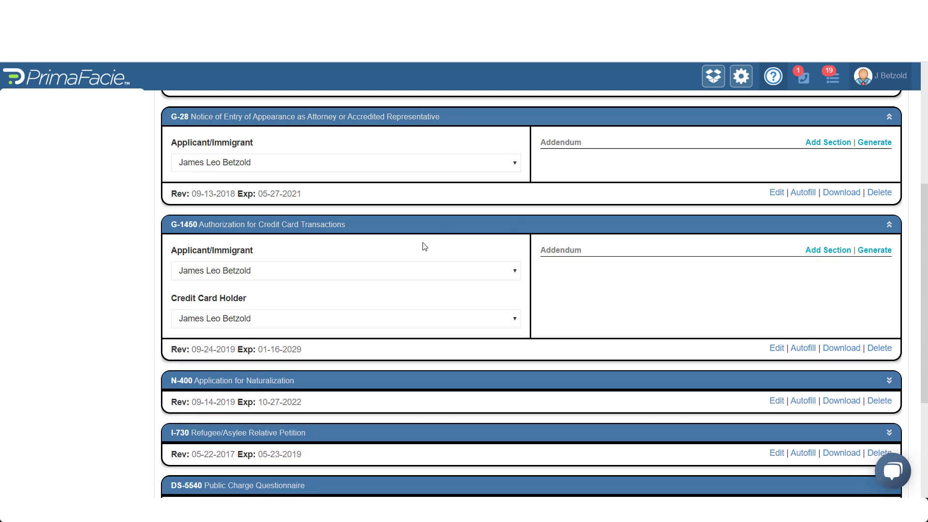
scroll(493, 369, "down", 4)
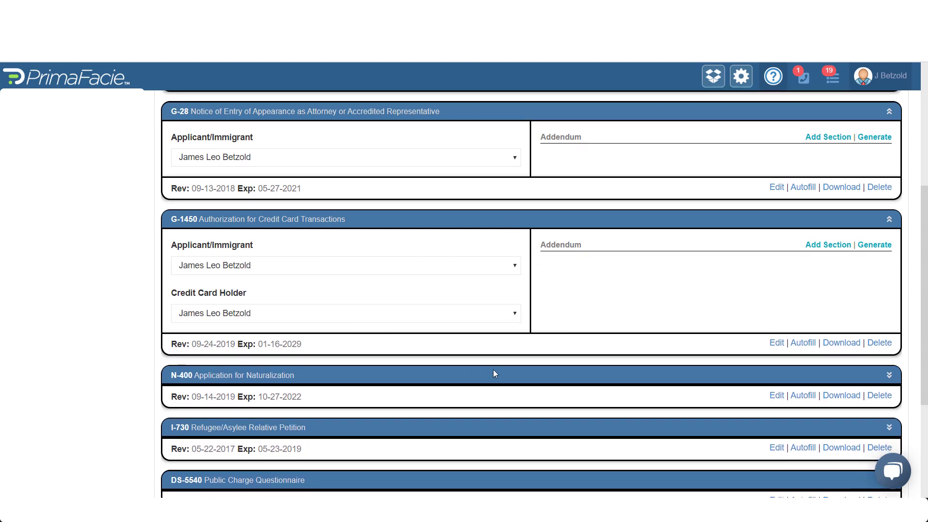
Set the N-400 interpreter to the last listed contact, accepting the autofill reset
left_click(483, 203)
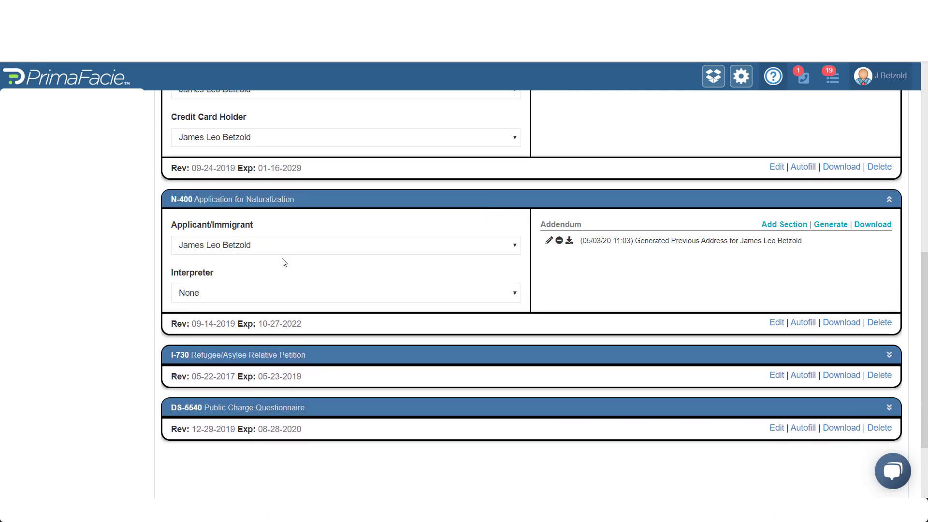
left_click(250, 296)
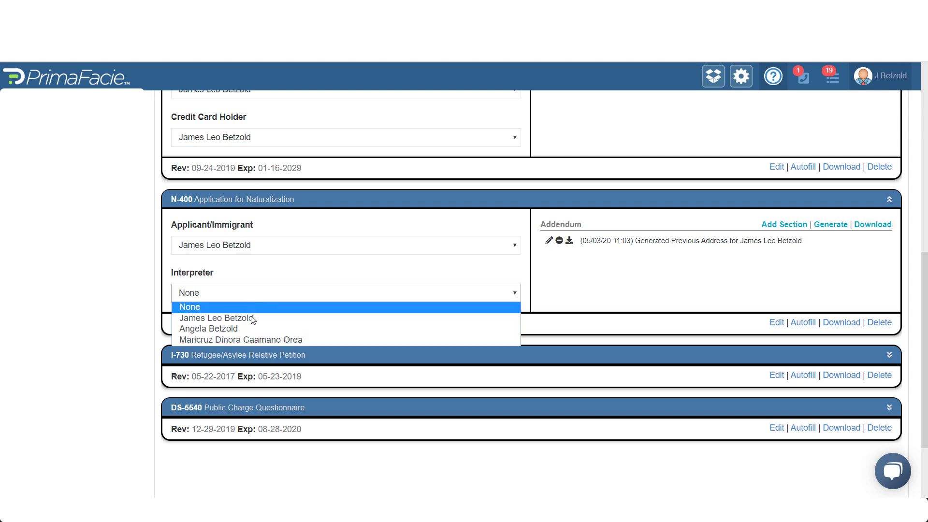
left_click(258, 340)
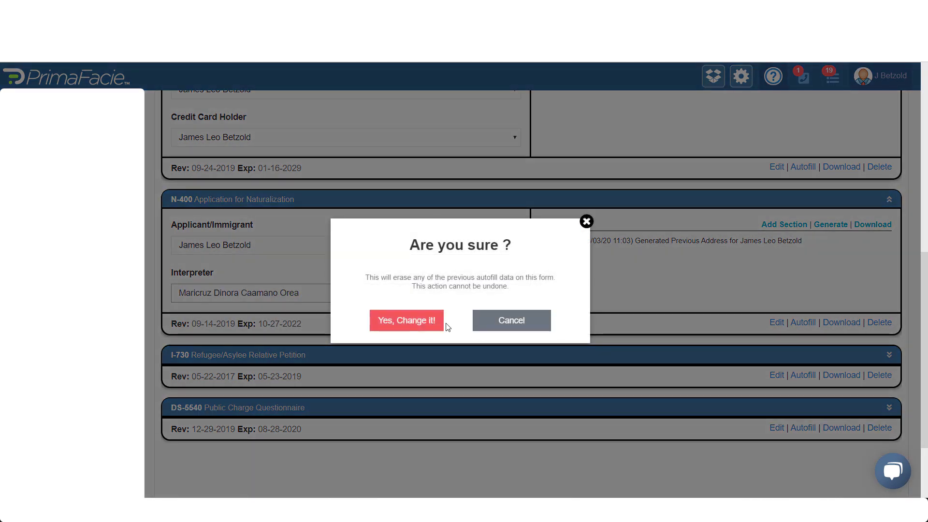
left_click(435, 319)
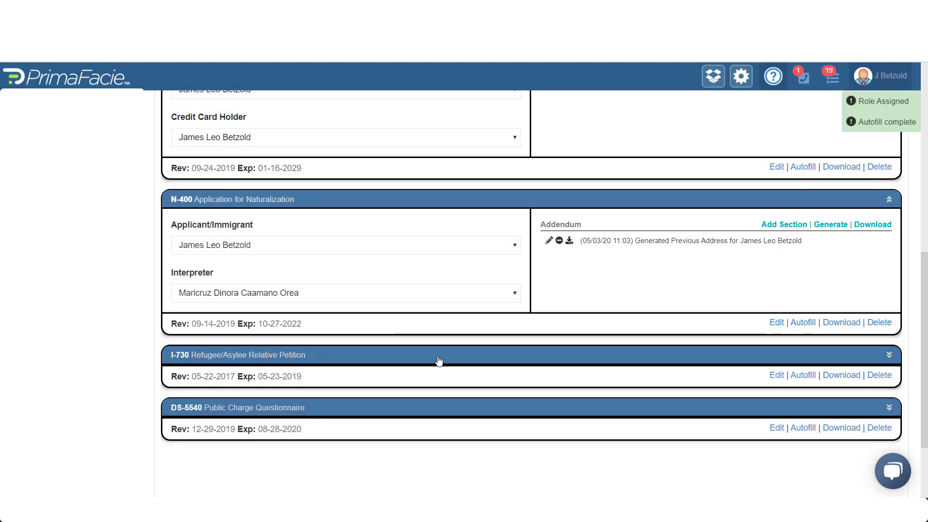
Expand the I-730 and DS-5540 forms; DS-5540 addendum generation finds nothing to generate
scroll(384, 356, "down", 1)
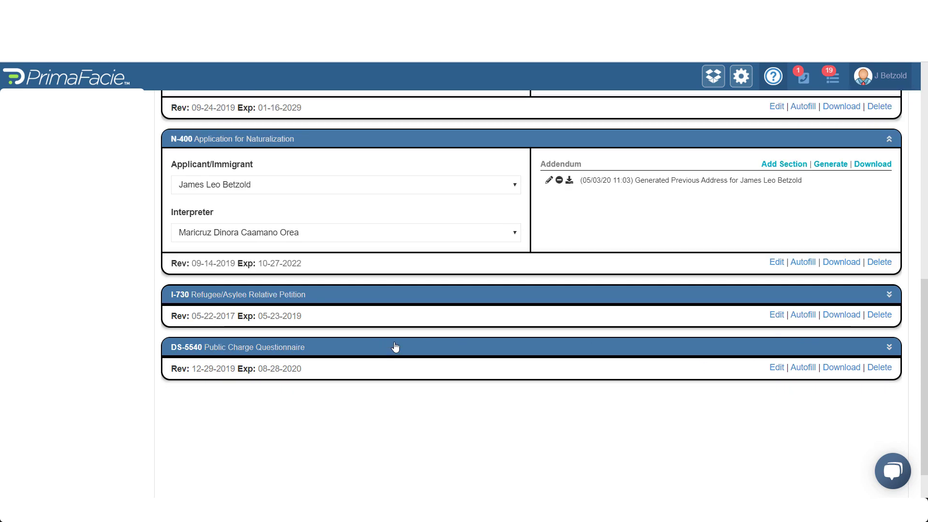
left_click(645, 295)
scroll(639, 323, "down", 1)
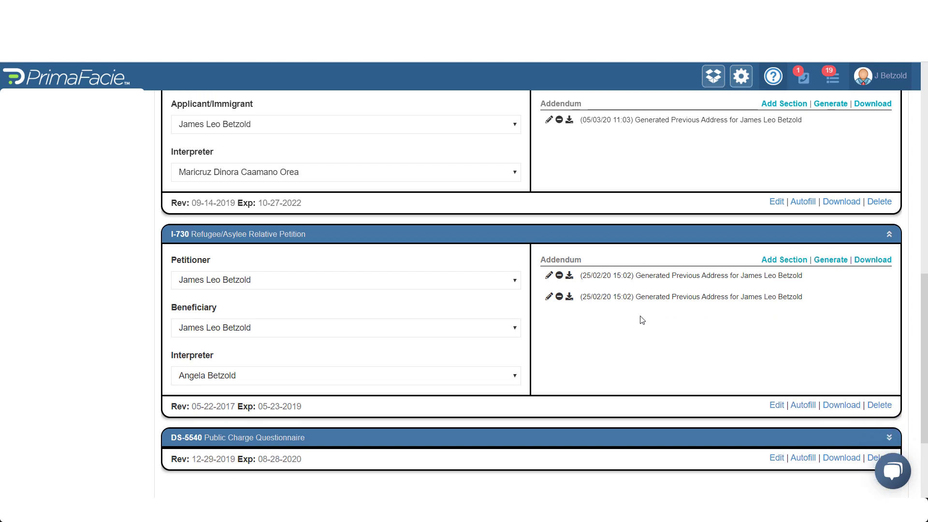
scroll(641, 320, "down", 2)
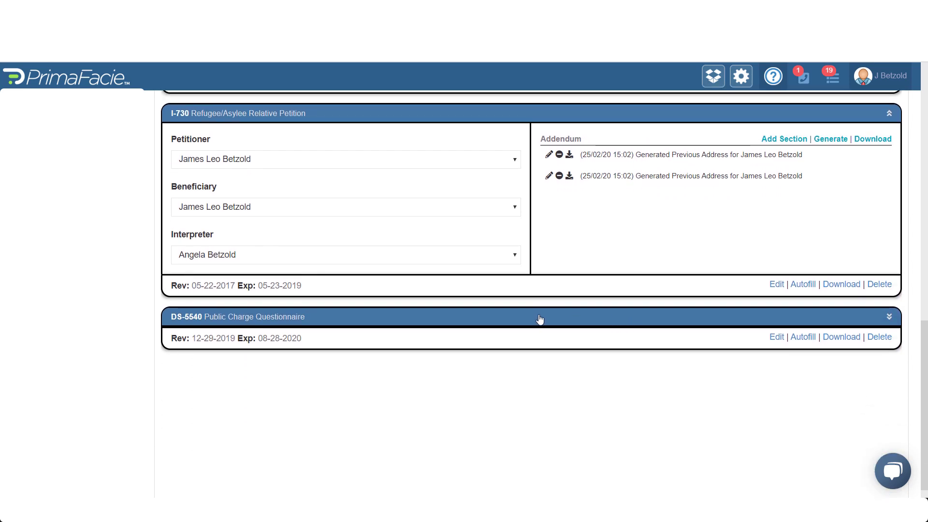
left_click(540, 318)
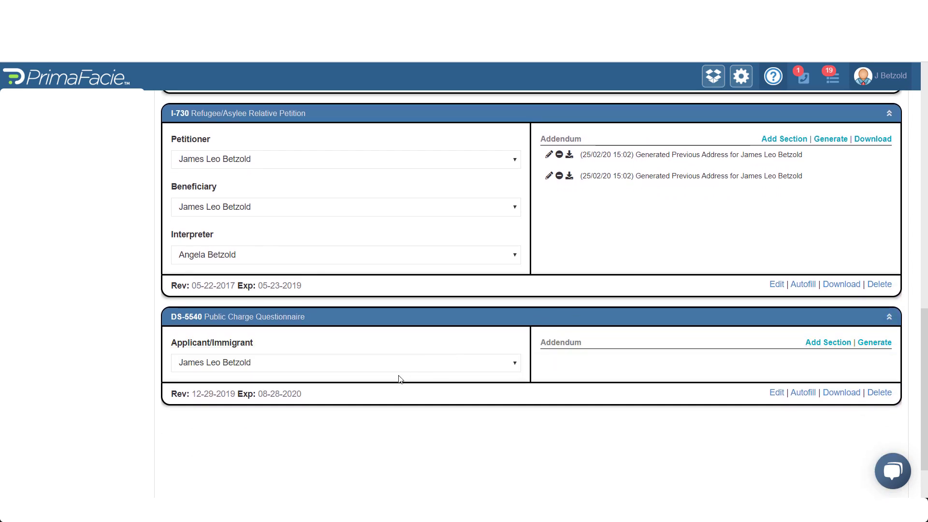
left_click(870, 342)
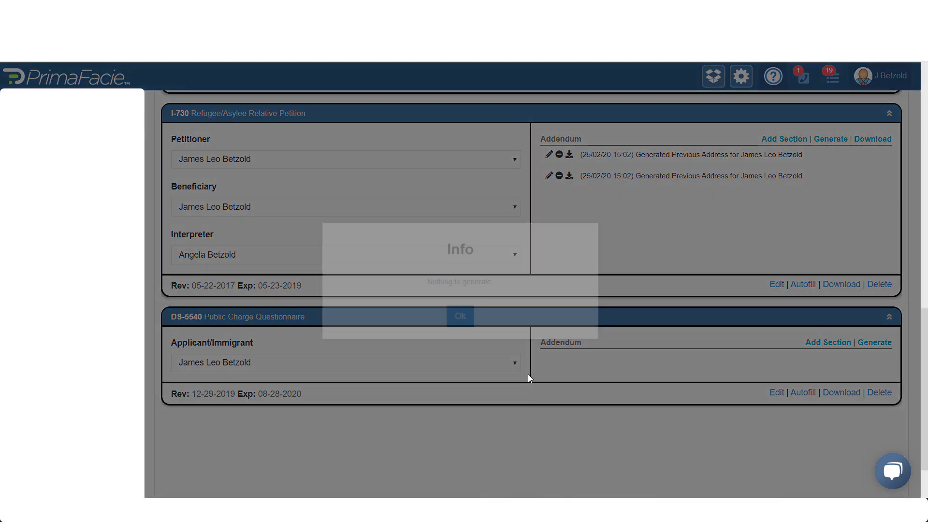
left_click(462, 318)
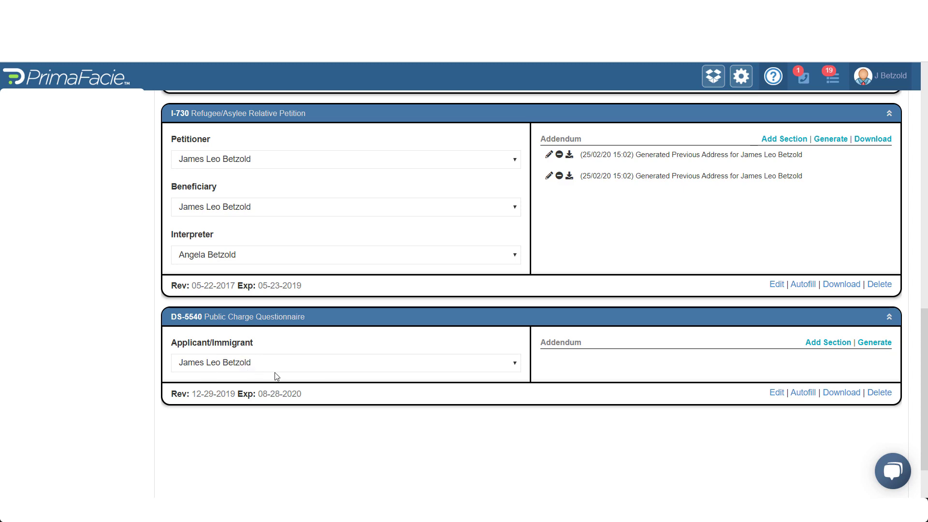
scroll(453, 406, "up", 9)
scroll(575, 323, "down", 6)
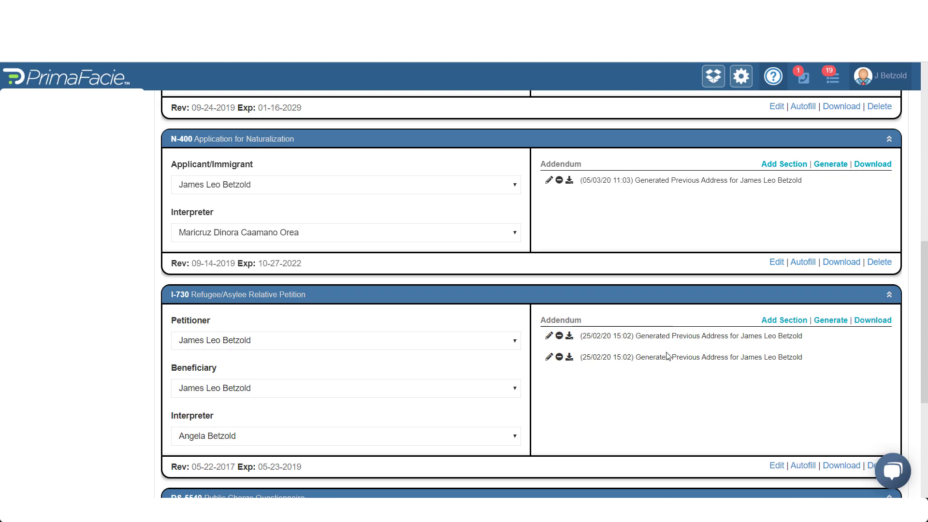
scroll(643, 369, "up", 10)
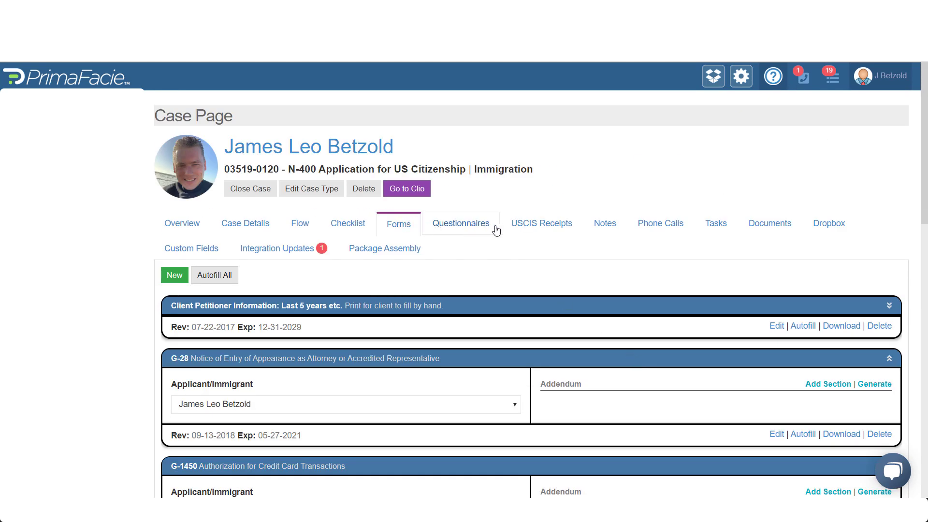
Browse the case's documents and notes, then show Package Assembly with the 03-05-2020 Done package
left_click(757, 227)
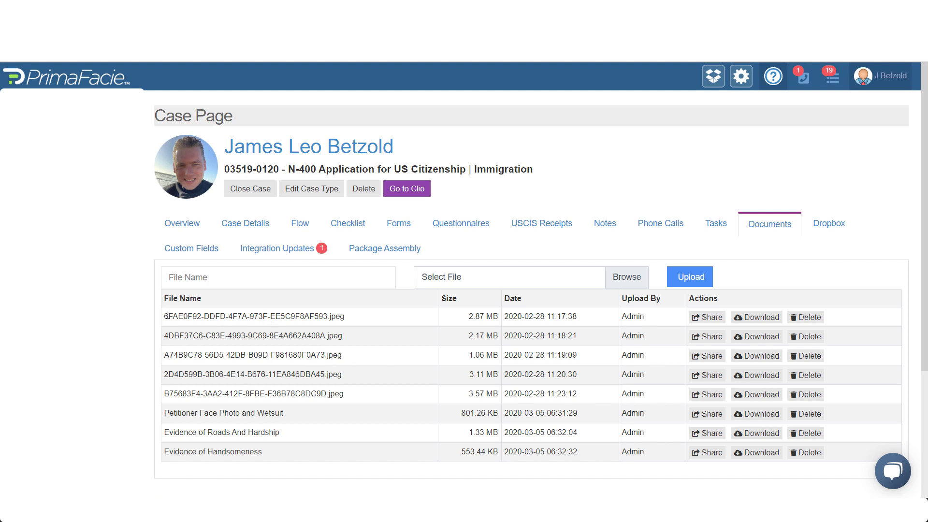
left_click_drag(165, 319, 332, 317)
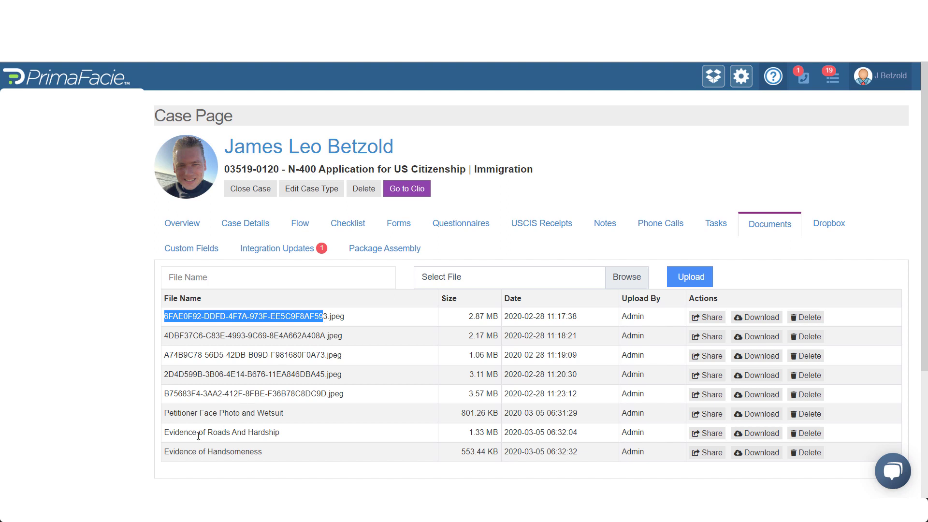
left_click_drag(165, 415, 292, 450)
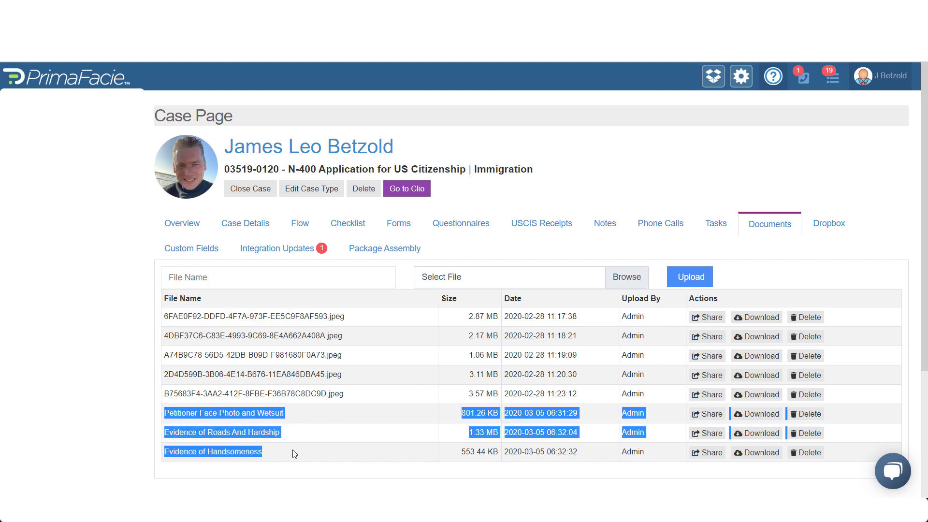
left_click(292, 450)
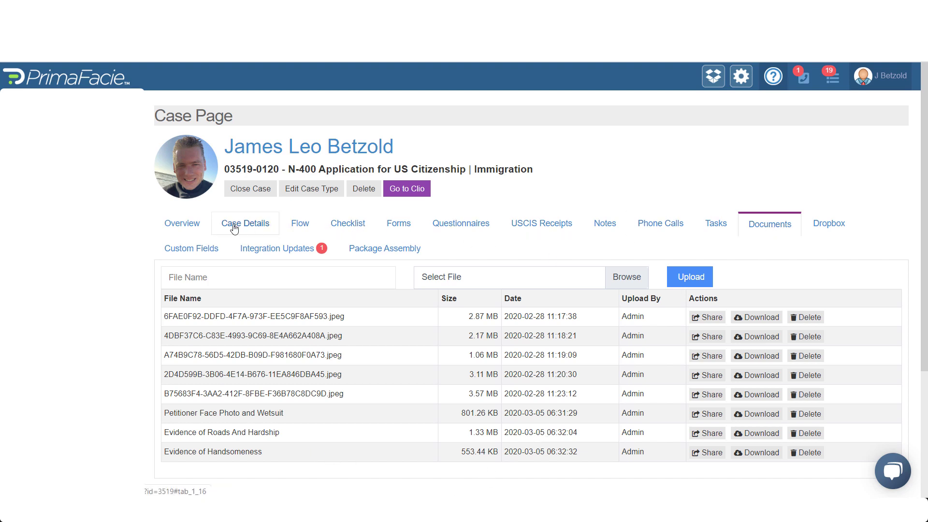
left_click(600, 223)
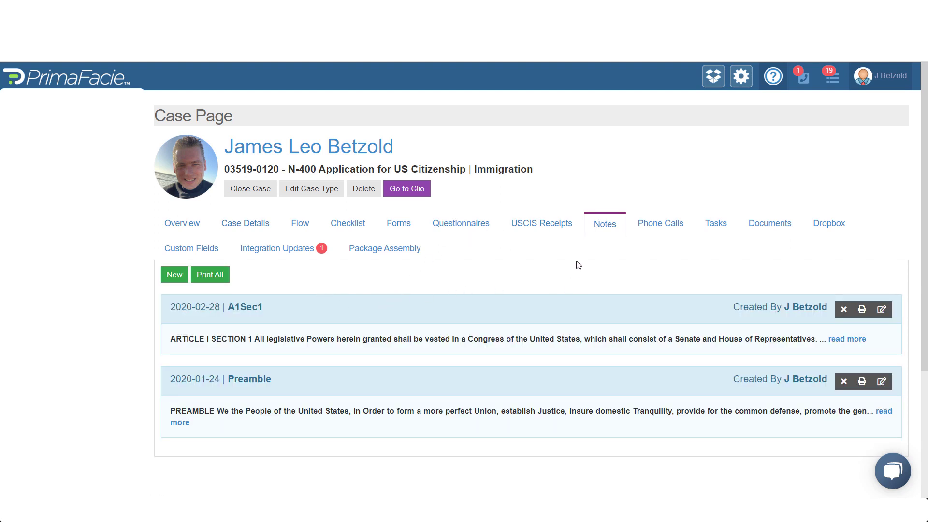
left_click(389, 254)
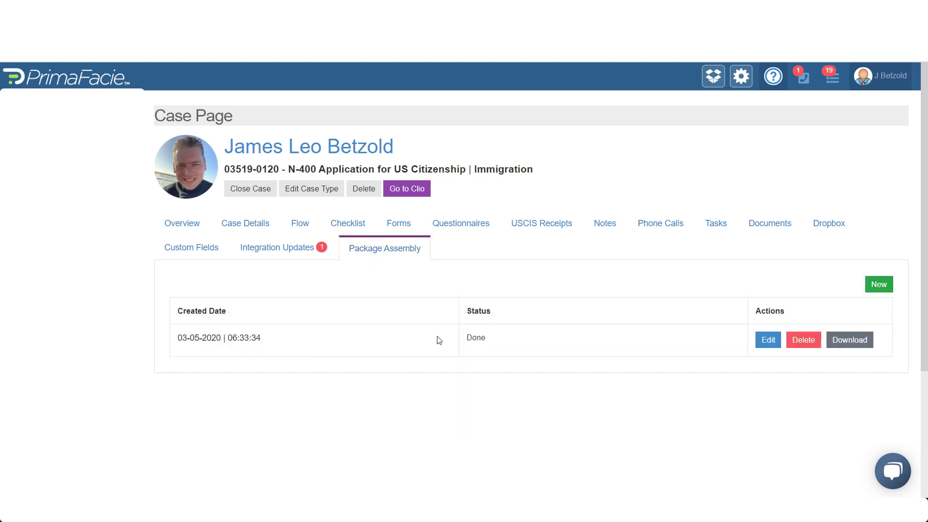
Start a new package and look over the Checklist section's items
left_click(880, 286)
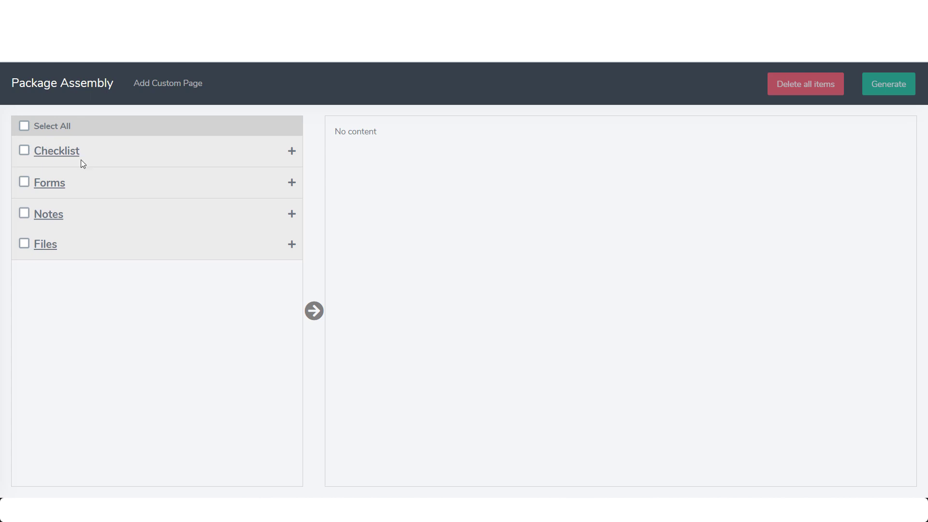
left_click(135, 152)
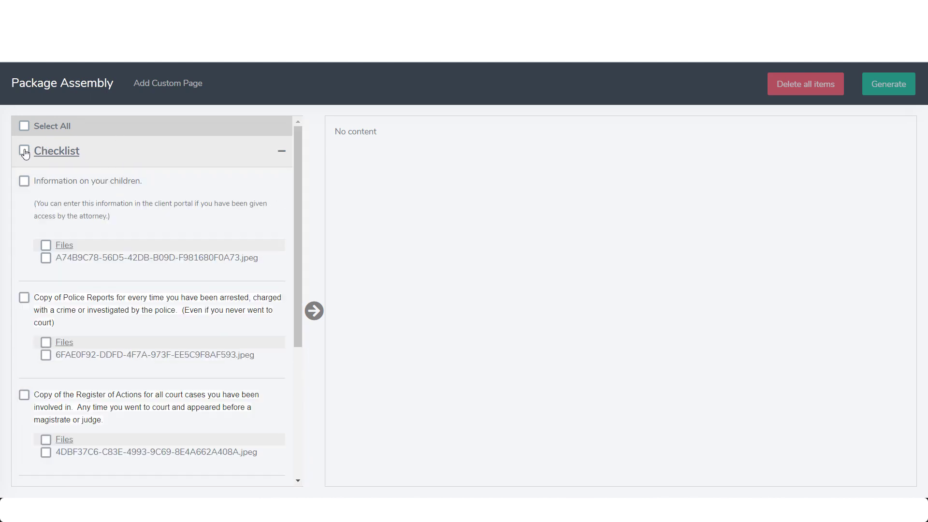
mouse_move(51, 184)
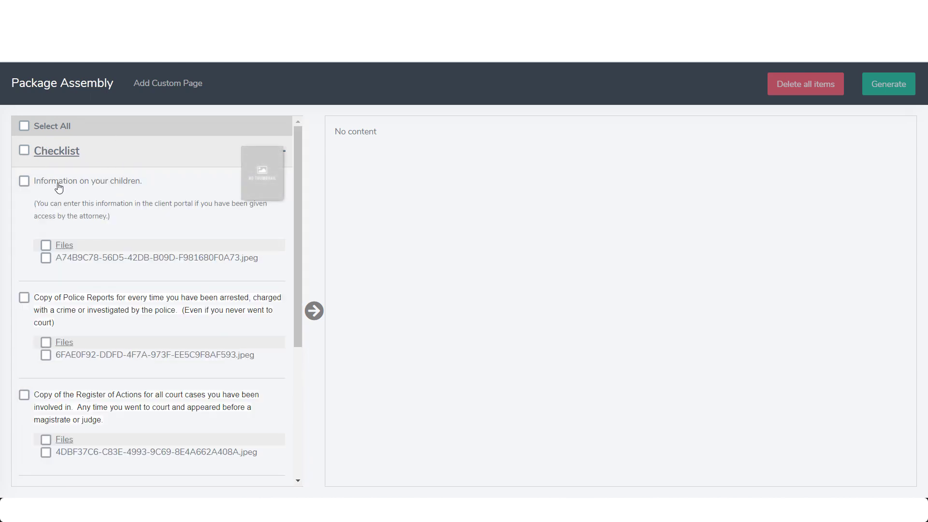
scroll(59, 188, "down", 5)
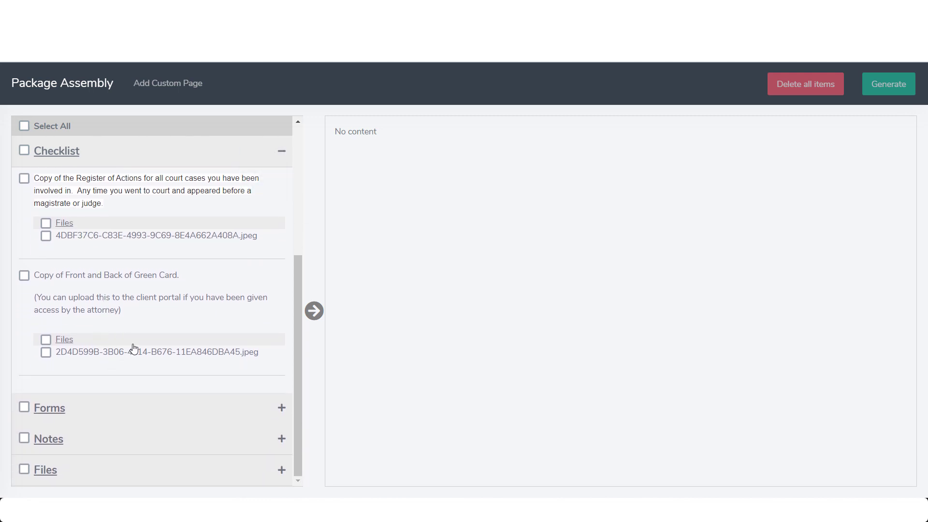
scroll(128, 350, "up", 5)
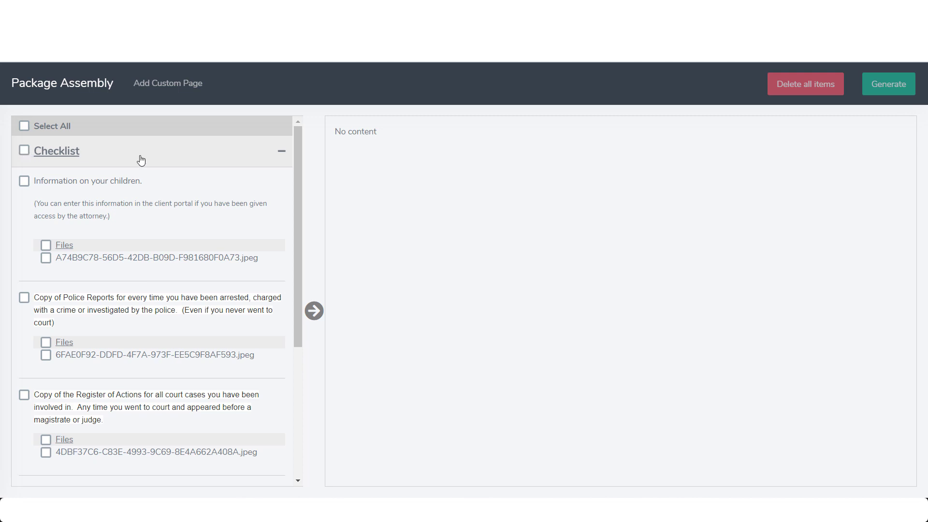
left_click(139, 157)
Add all forms and addendums except Client Petitioner Information, 8 items, to the package
left_click(102, 190)
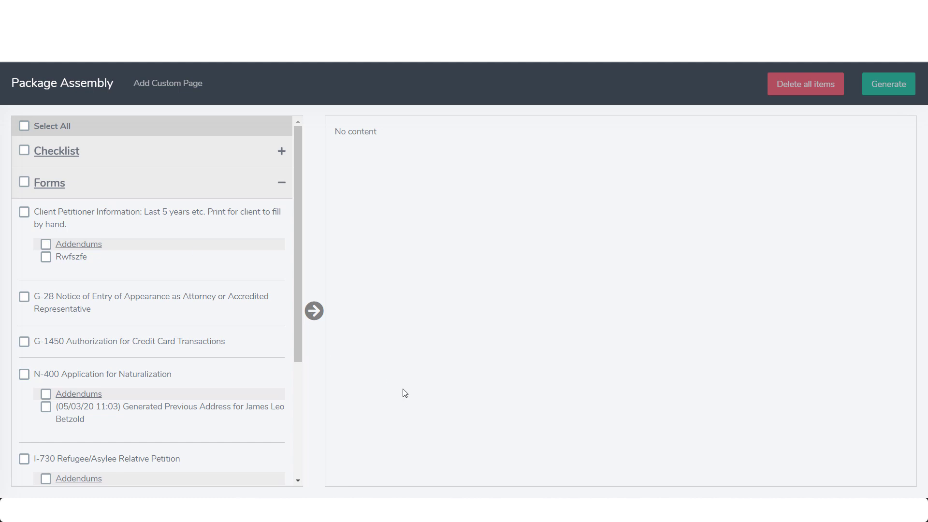
mouse_move(27, 213)
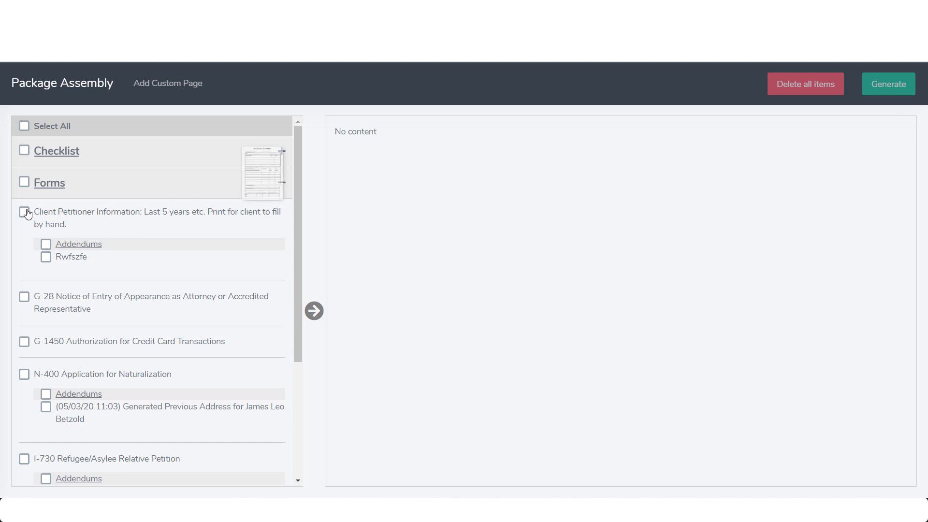
scroll(72, 290, "down", 4)
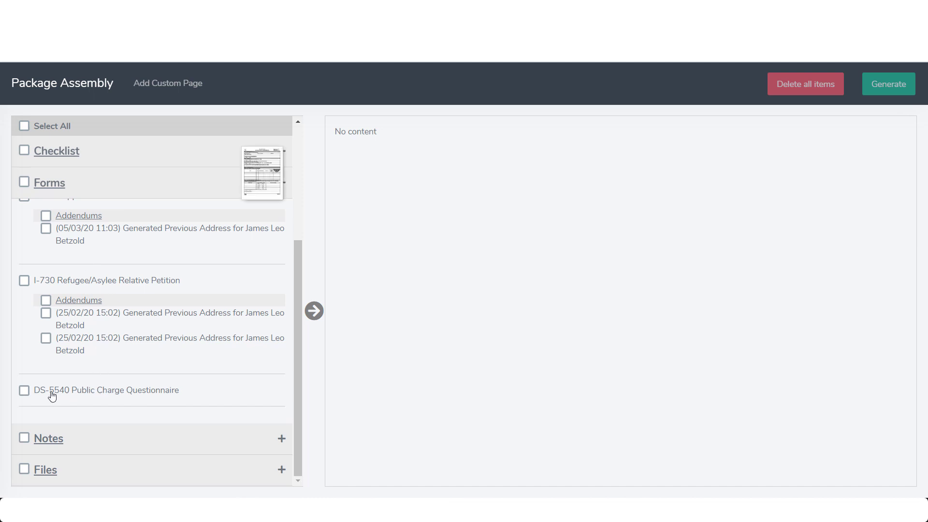
scroll(66, 275, "up", 4)
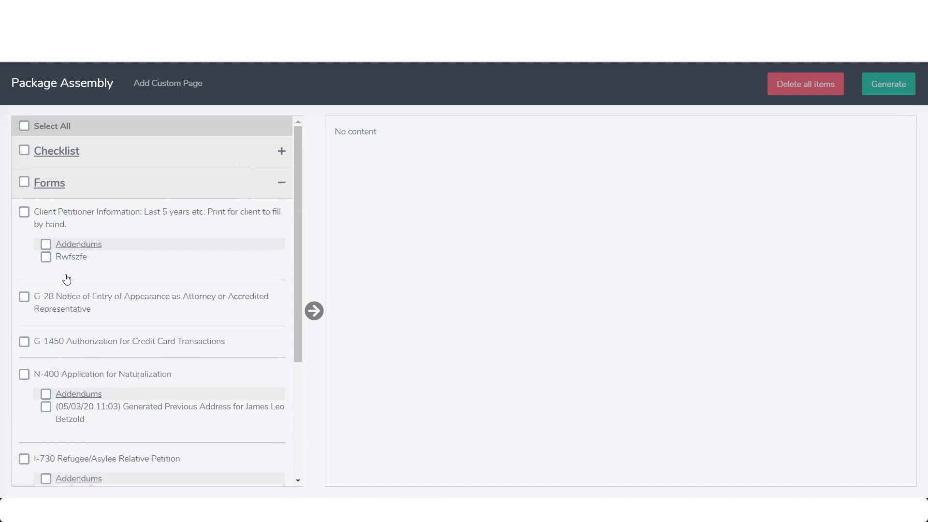
left_click(24, 182)
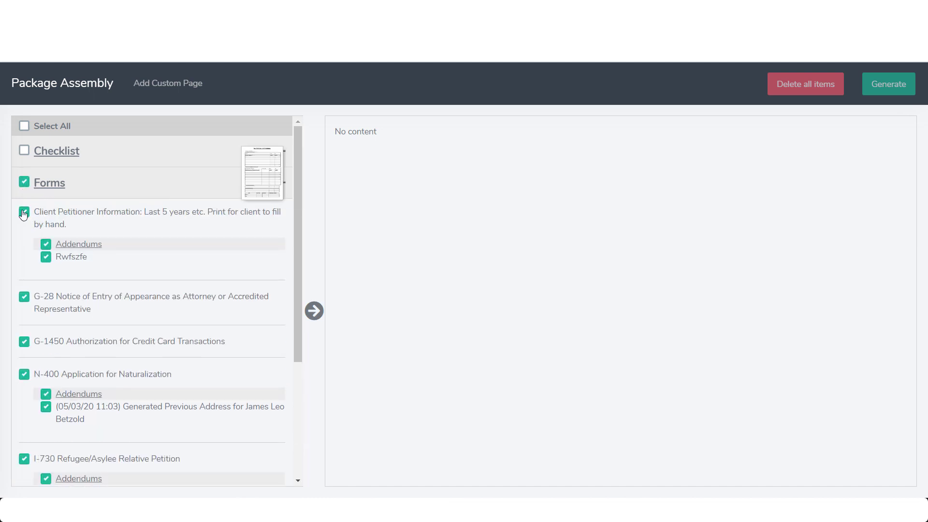
left_click(24, 213)
scroll(153, 276, "down", 3)
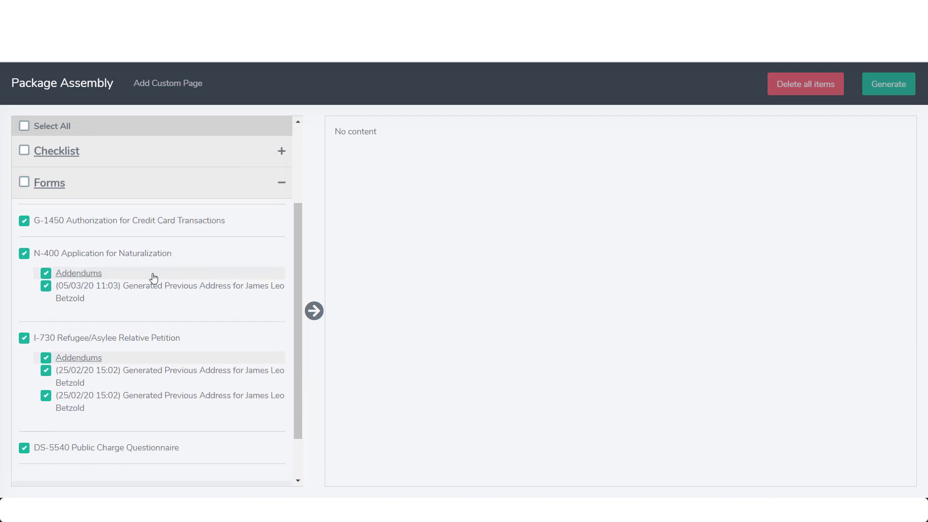
scroll(154, 277, "down", 2)
scroll(154, 278, "up", 5)
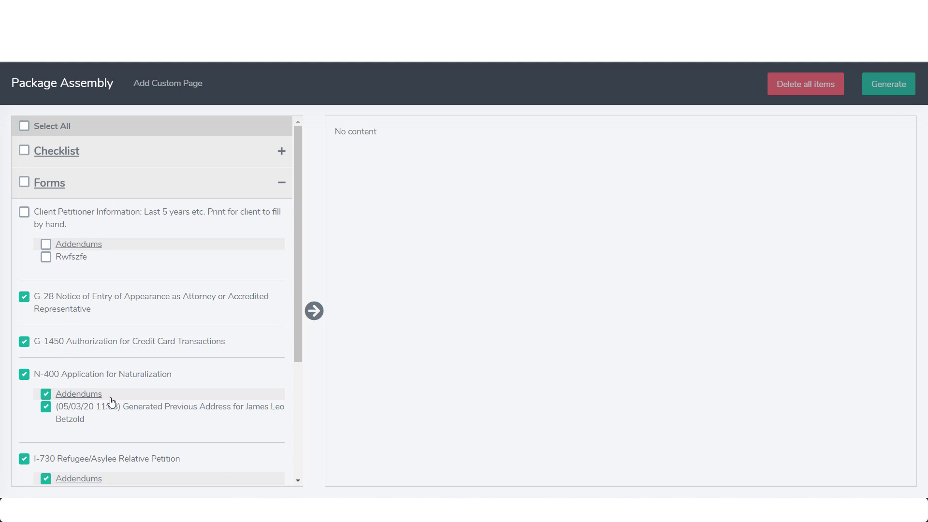
scroll(112, 402, "down", 3)
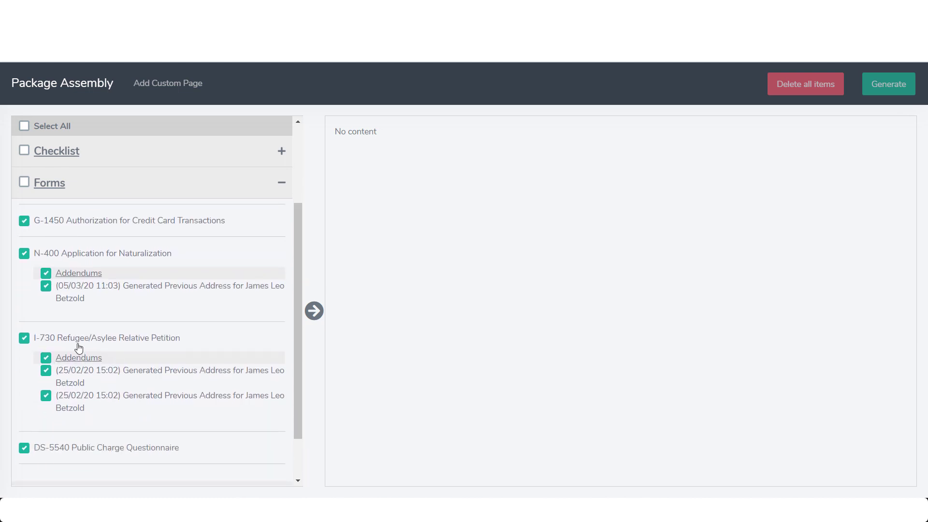
left_click(314, 311)
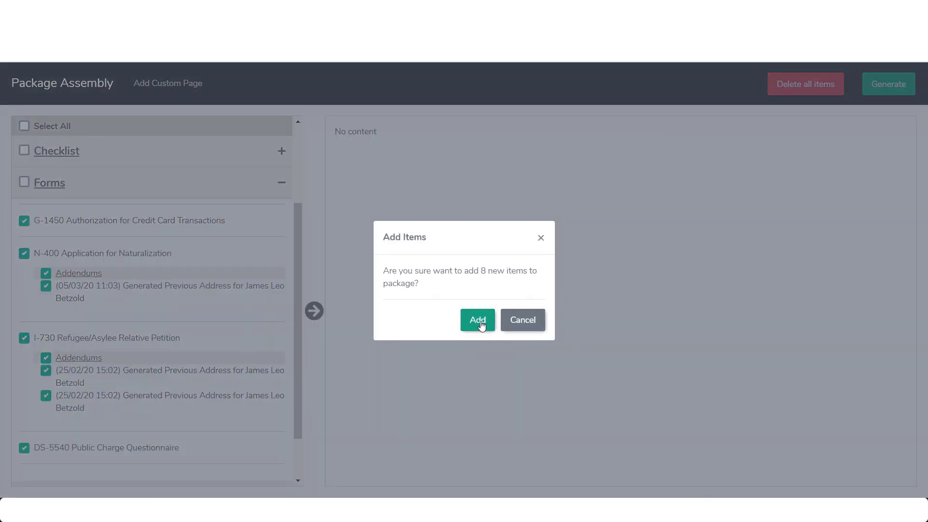
left_click(481, 322)
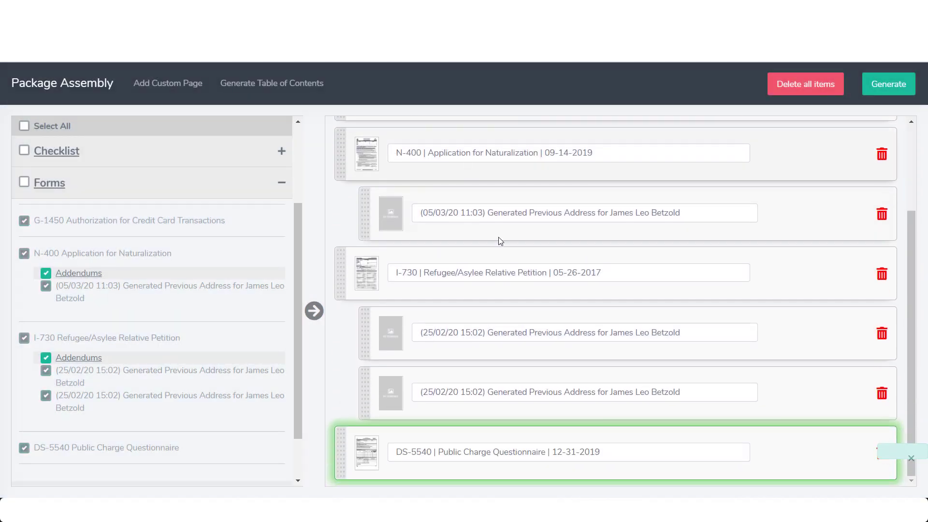
scroll(480, 288, "up", 3)
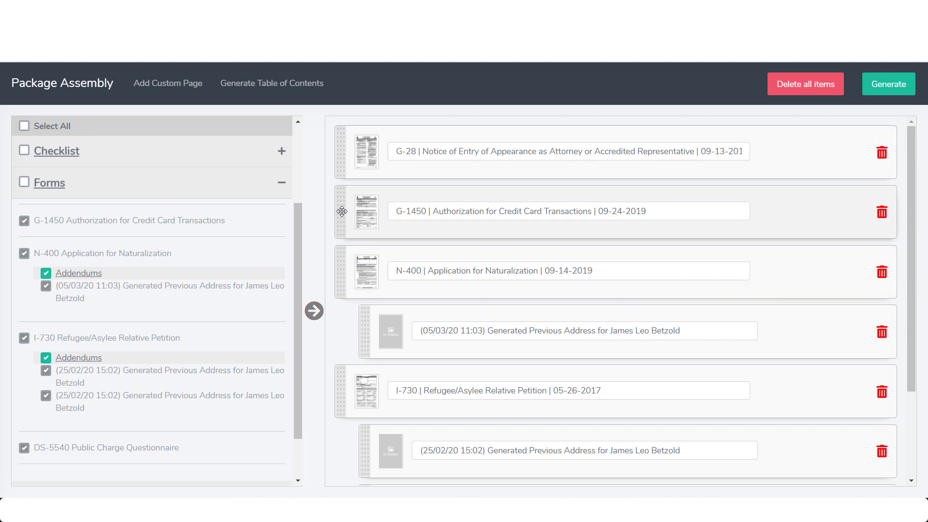
left_click_drag(342, 211, 389, 215)
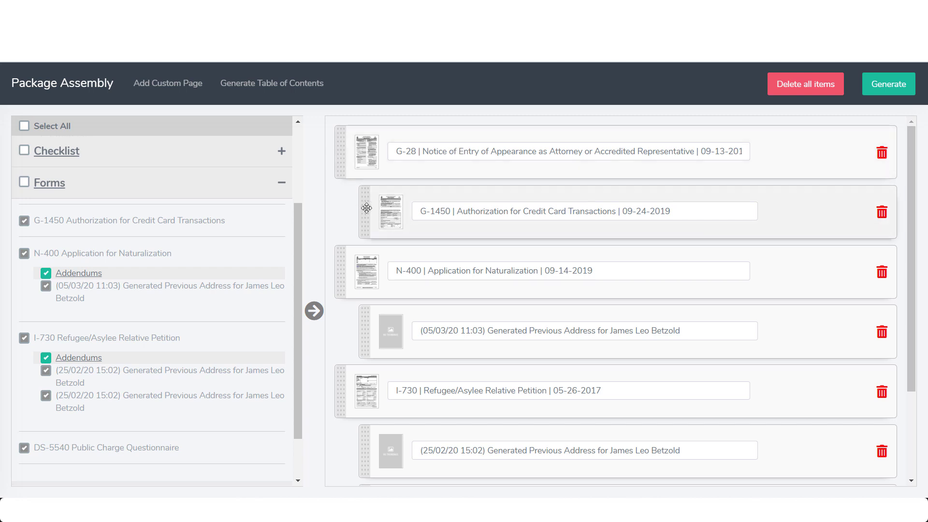
left_click_drag(366, 208, 343, 209)
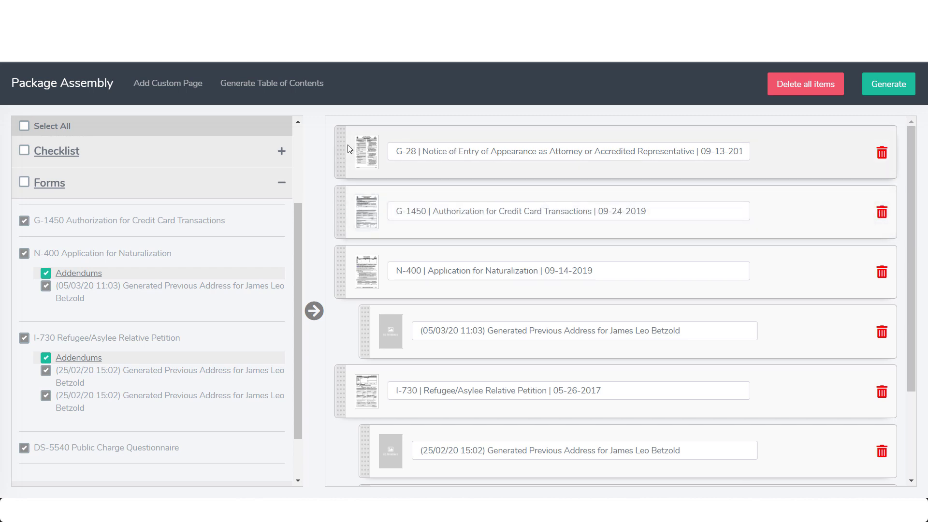
scroll(352, 155, "down", 1)
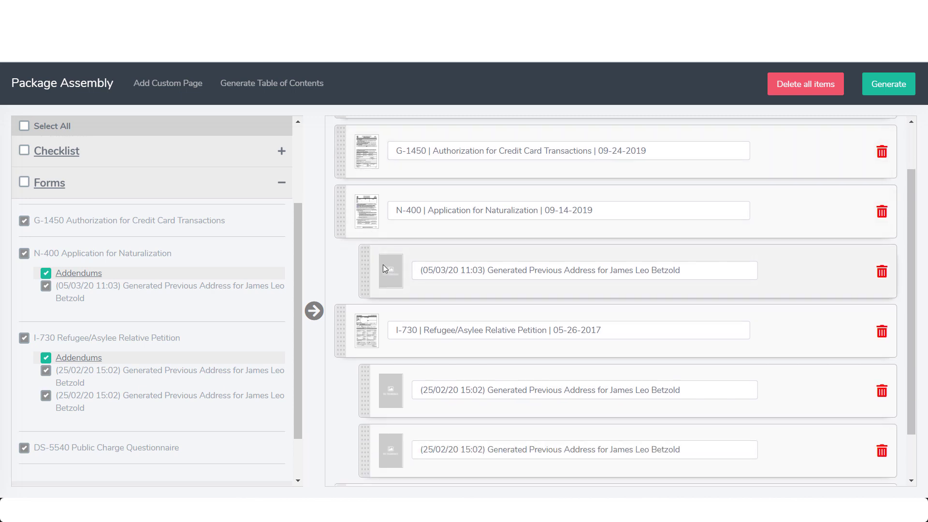
left_click_drag(368, 269, 400, 268)
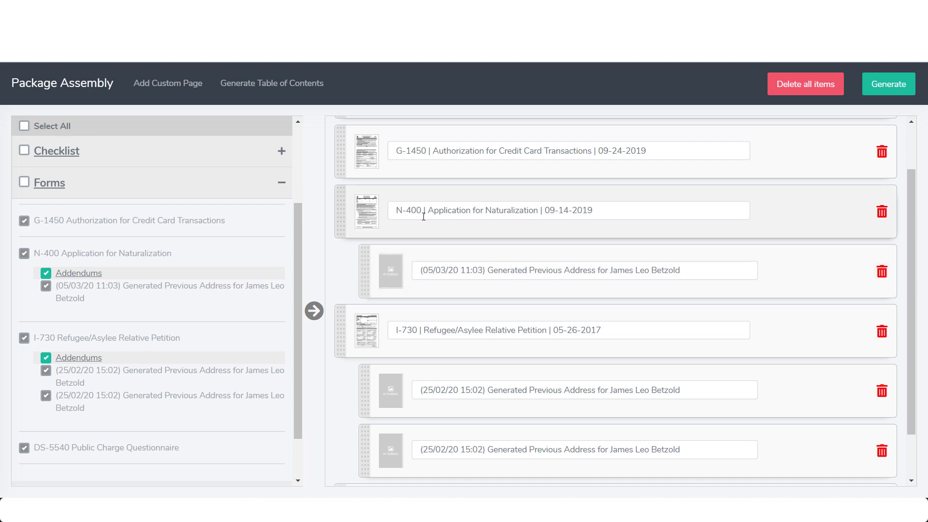
scroll(426, 270, "down", 1)
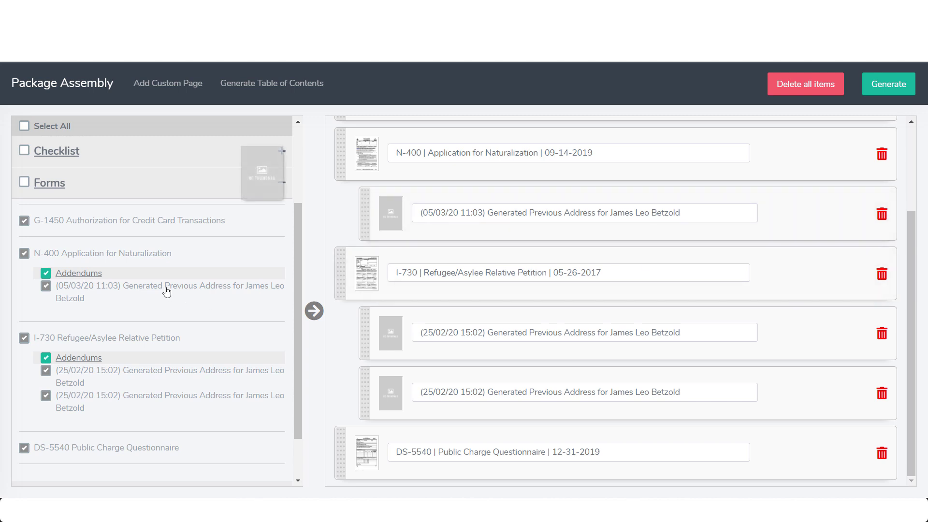
left_click(206, 183)
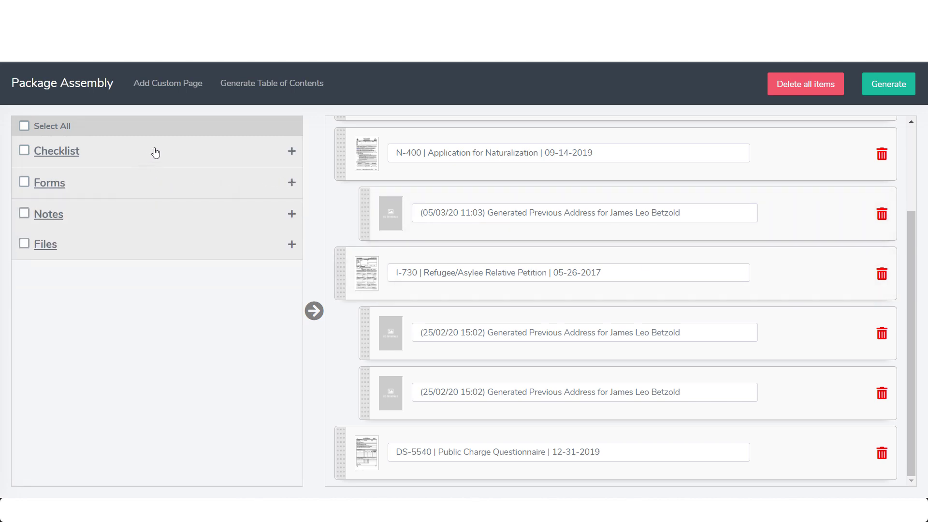
Tick every checklist item with its photo file and add the 8 entries to the package
left_click(160, 157)
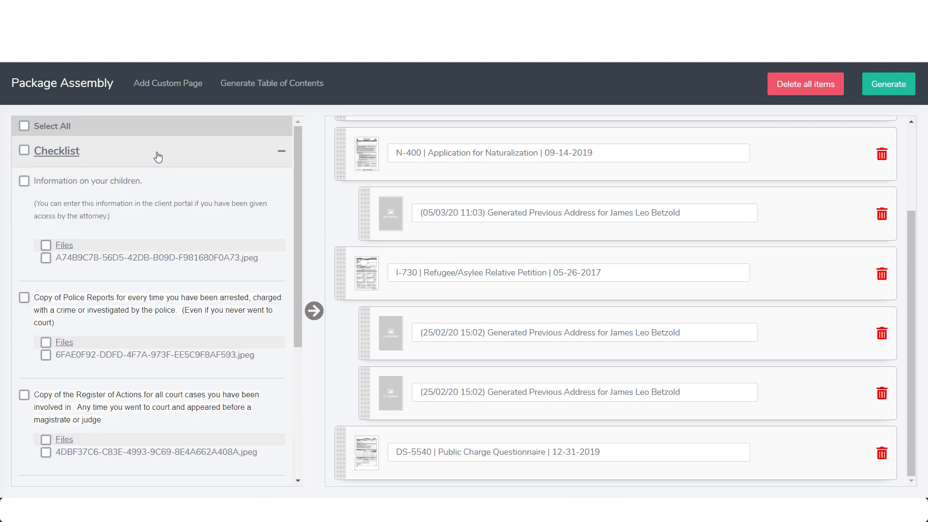
mouse_move(296, 175)
left_mouse_down()
mouse_move(295, 199)
mouse_move(302, 171)
left_mouse_up()
left_click(24, 152)
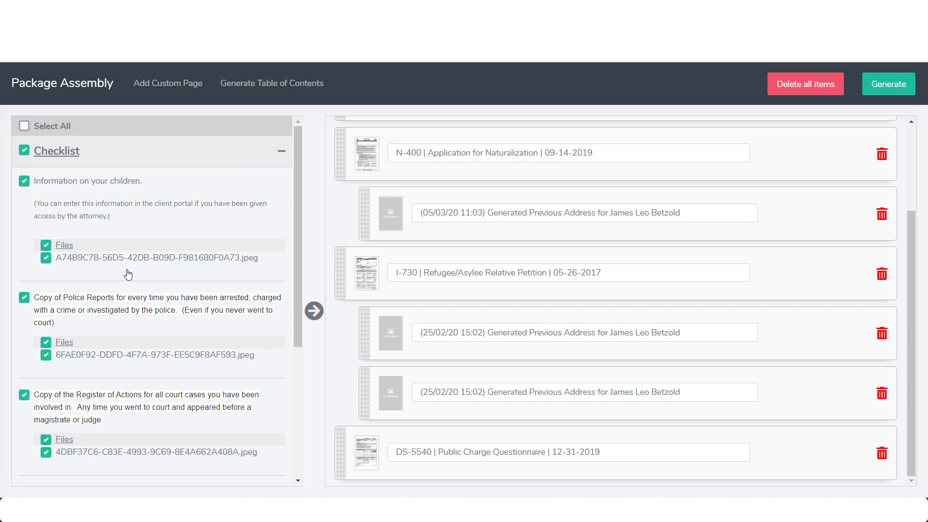
scroll(65, 241, "down", 2)
scroll(65, 241, "down", 2)
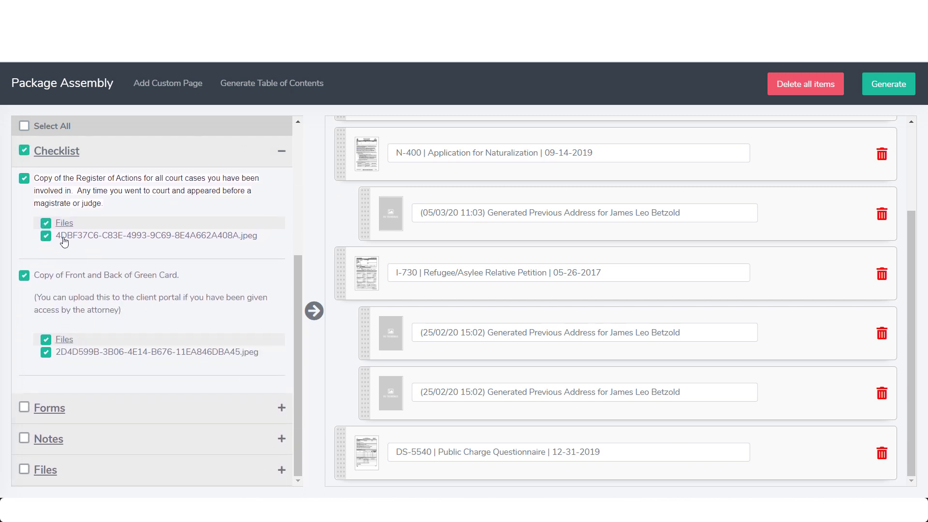
left_click(315, 313)
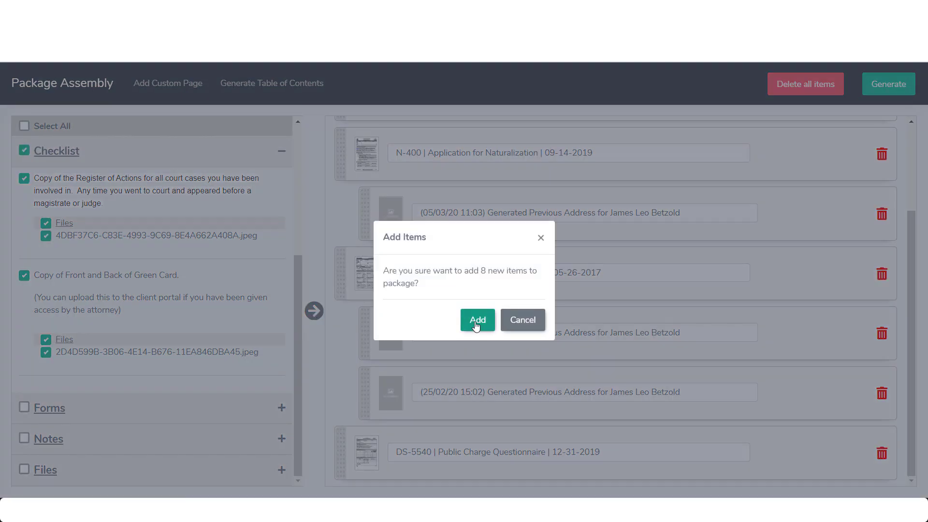
left_click(476, 323)
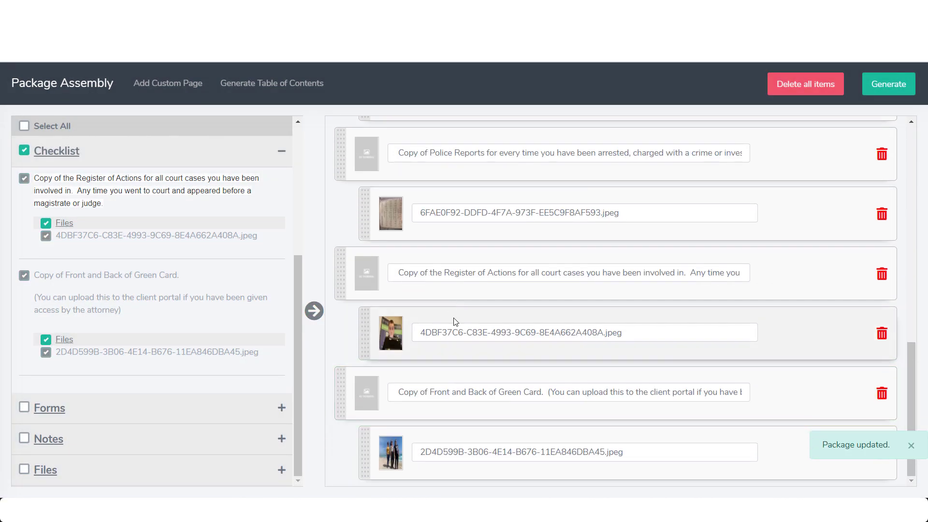
Review the titles and dates of the G-28, G-1450, N-400 and I-730 package items
scroll(612, 360, "up", 12)
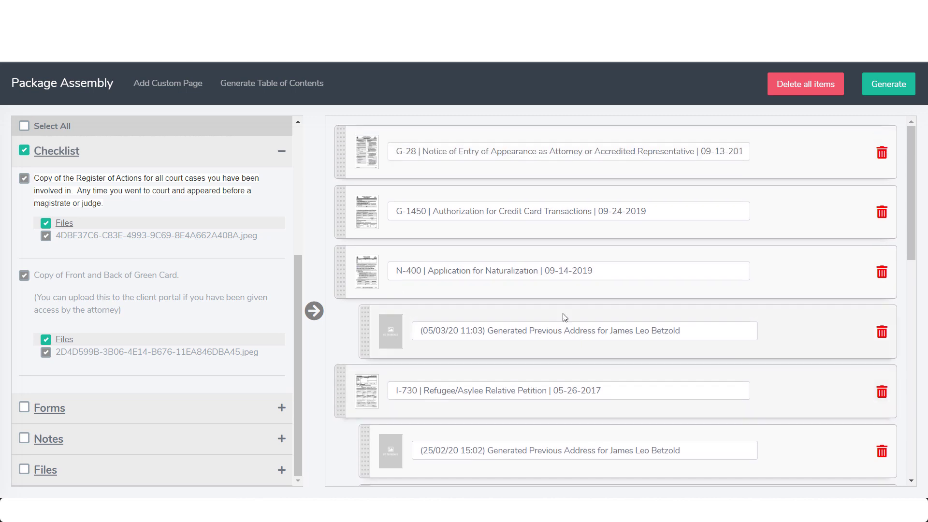
left_click_drag(461, 154, 603, 150)
left_click(745, 152)
left_click_drag(744, 152, 768, 155)
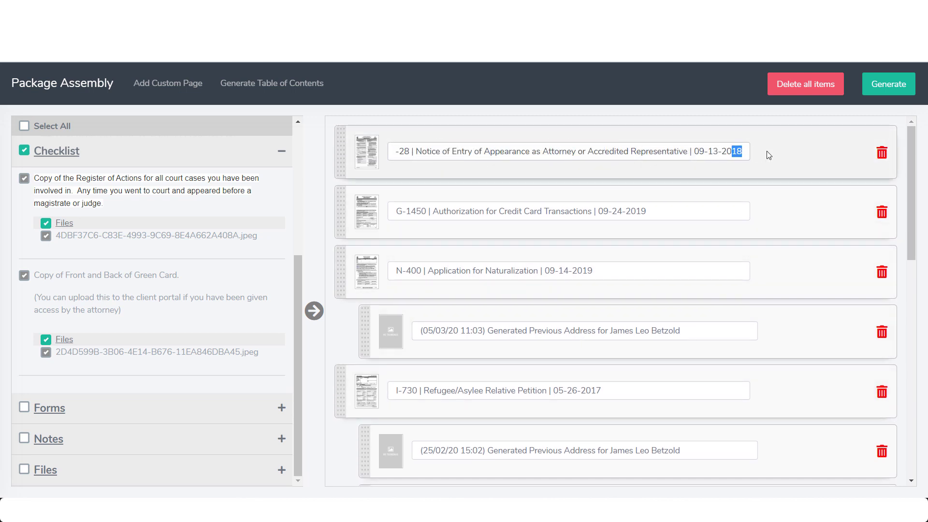
left_click(638, 150)
left_click_drag(696, 151, 762, 158)
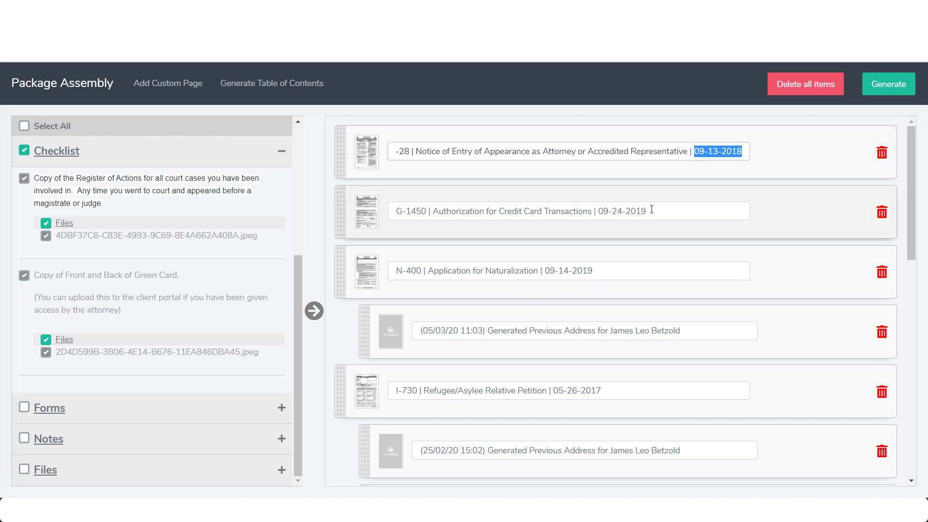
left_click_drag(650, 211, 599, 212)
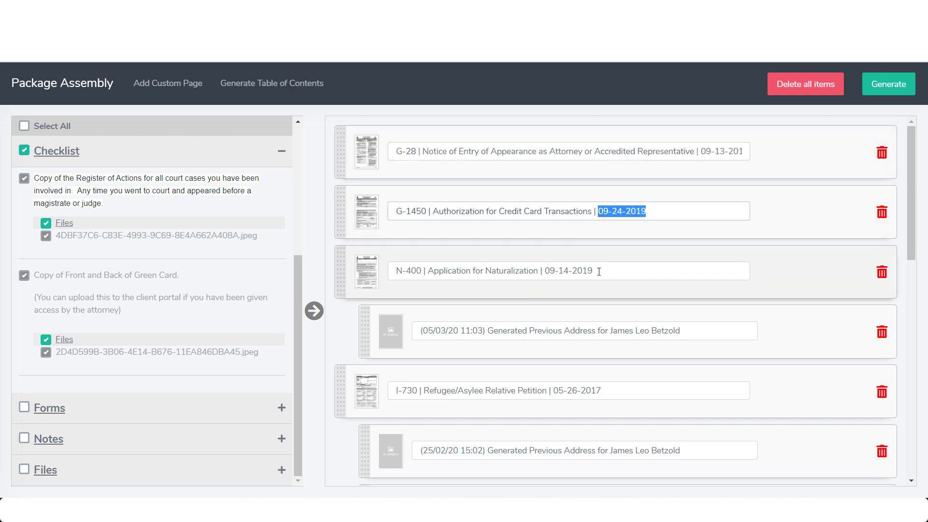
left_click_drag(599, 269, 549, 268)
scroll(696, 297, "down", 3)
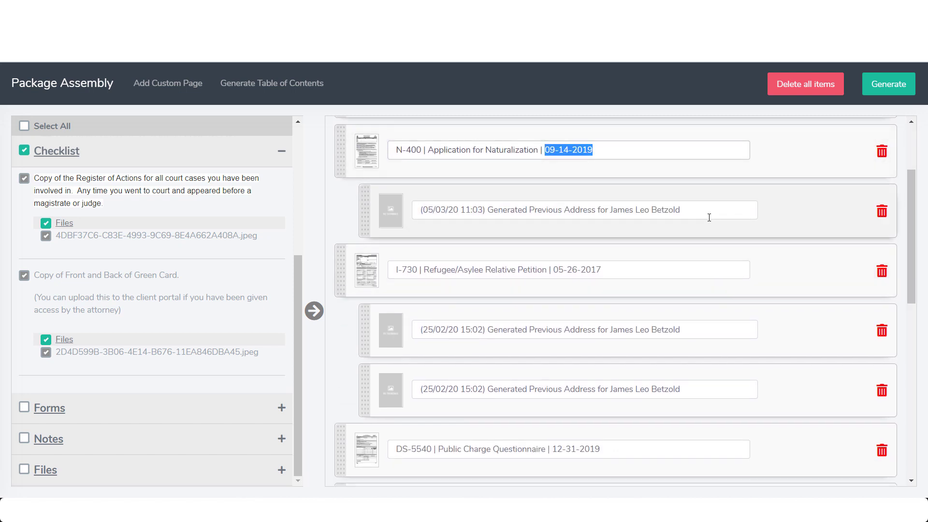
left_click(703, 211)
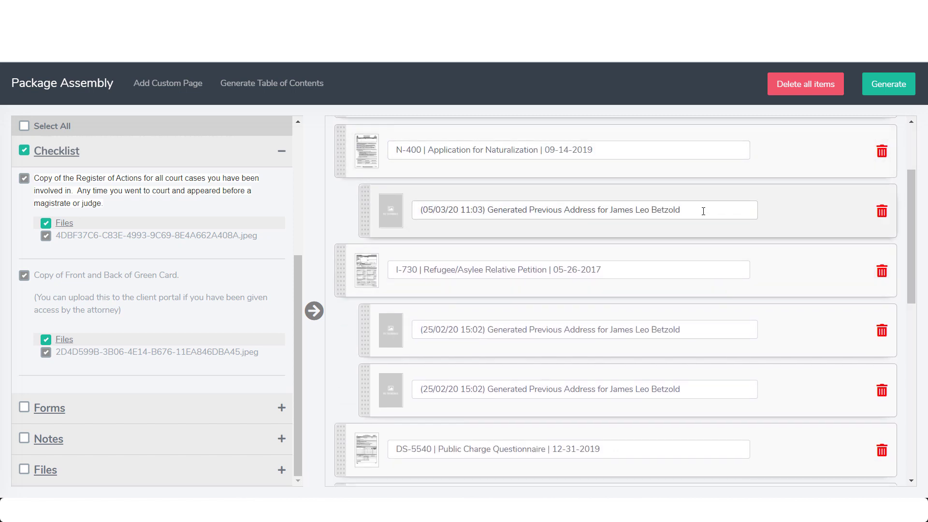
left_click(633, 270)
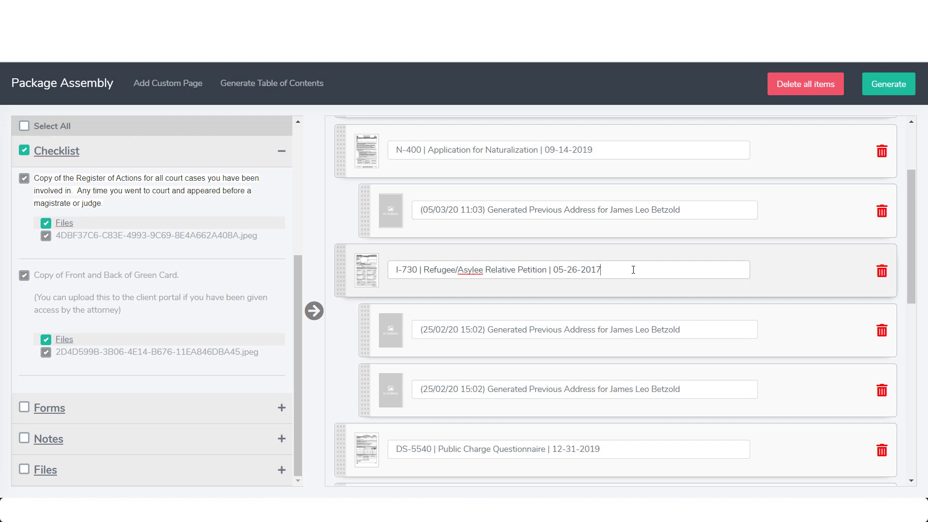
scroll(646, 269, "down", 9)
scroll(645, 300, "up", 4)
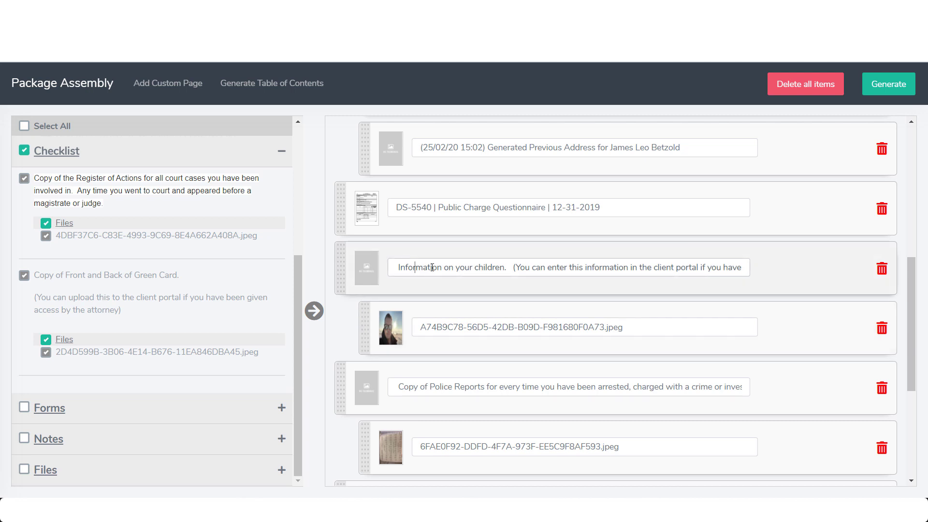
Rename the 'Information on your children' item to 'Pictures of Family'
left_click_drag(513, 268, 794, 271)
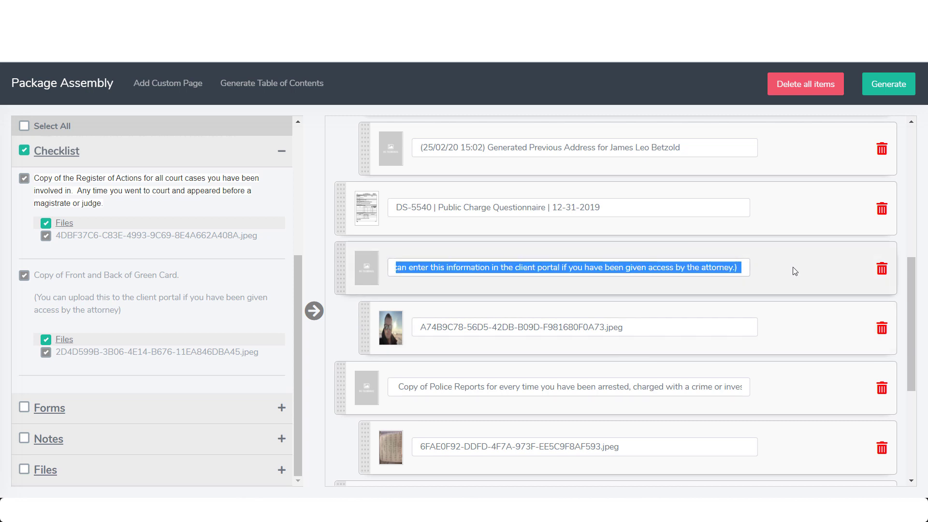
key("BackSpace")
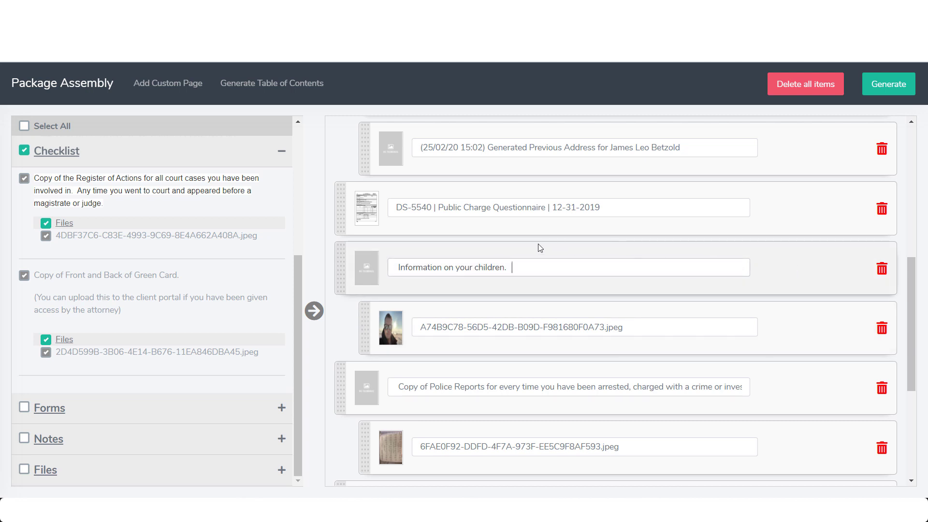
left_click_drag(513, 268, 366, 266)
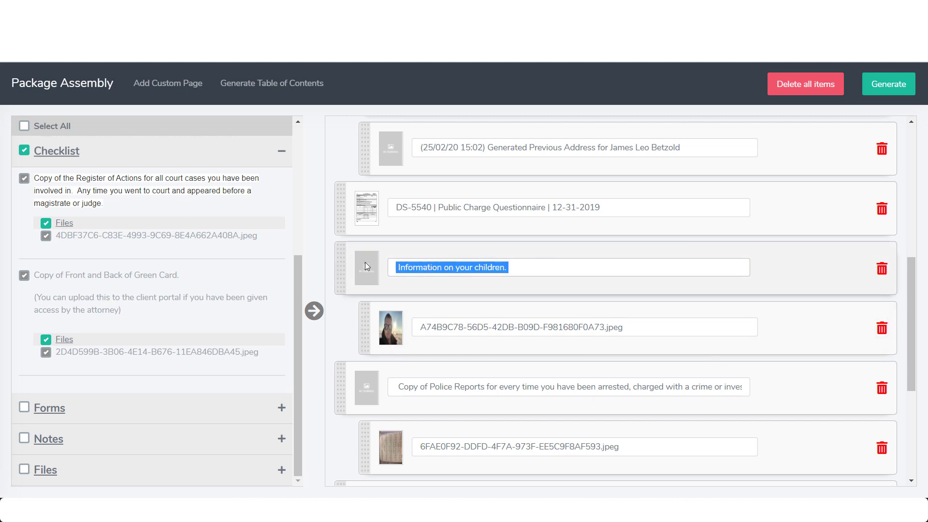
type("Pictures of Family")
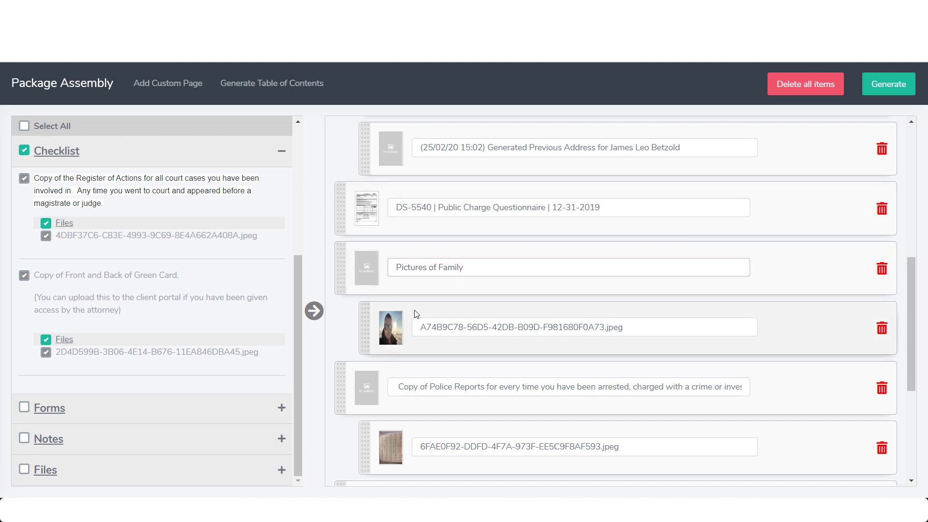
Move the A74B9C78 photo to a new spot in the package
left_click_drag(416, 338, 448, 340)
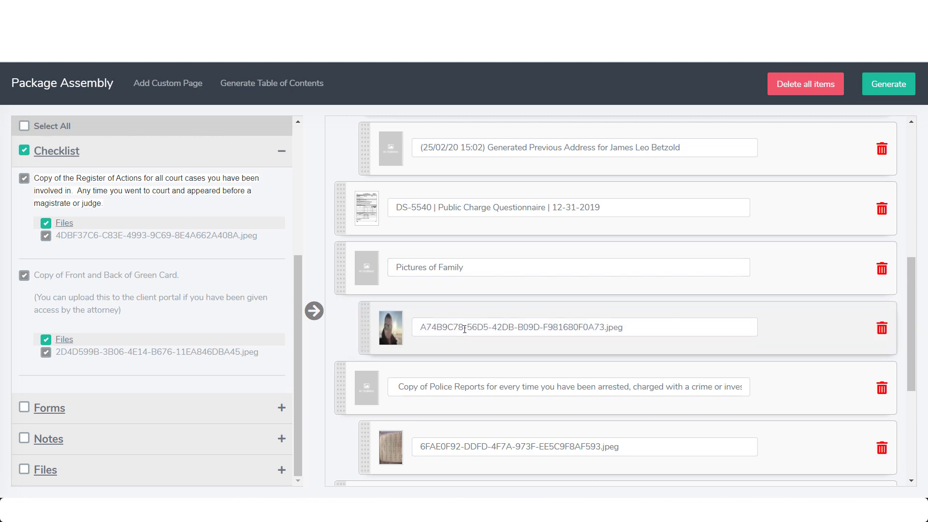
scroll(481, 329, "down", 5)
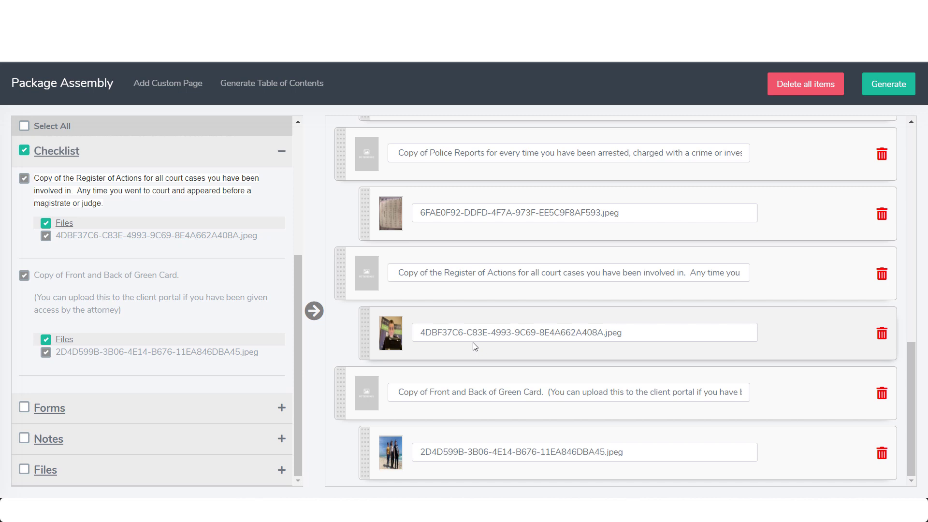
scroll(79, 360, "up", 2)
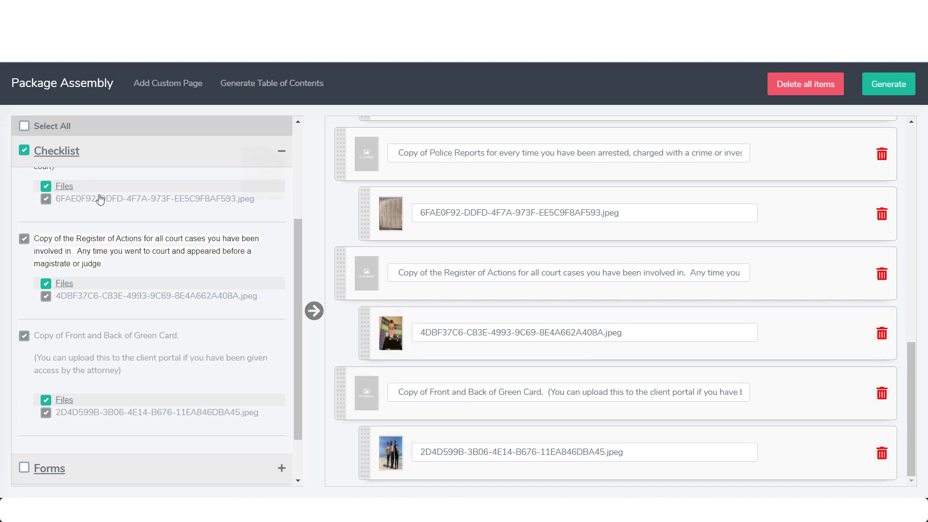
scroll(102, 216, "up", 1)
scroll(103, 215, "up", 3)
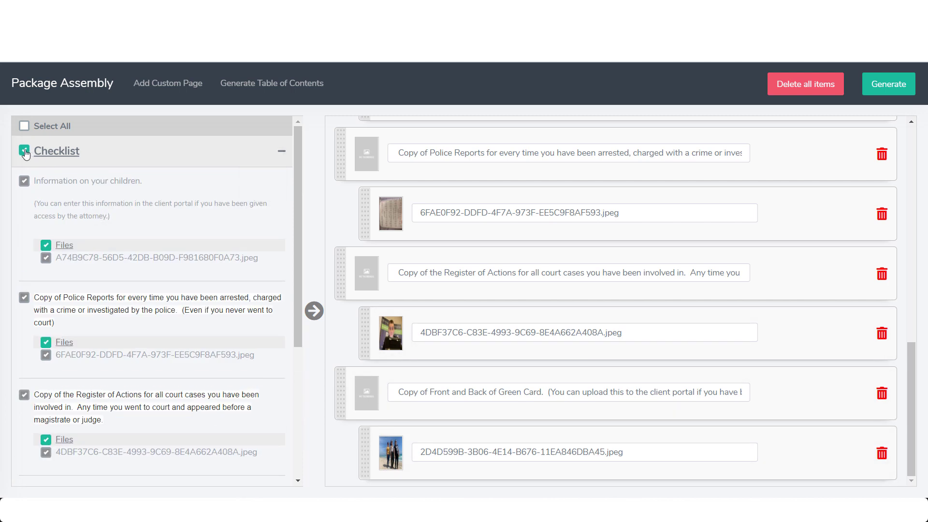
Add the Face Photo and Wetsuit, Roads And Hardship and Handsomeness files to the package
left_click(24, 151)
scroll(111, 194, "down", 5)
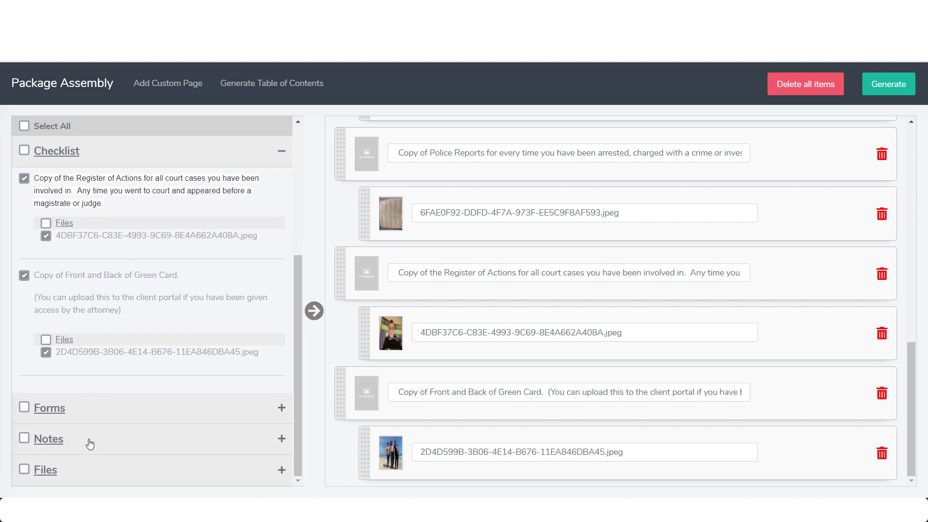
left_click(73, 469)
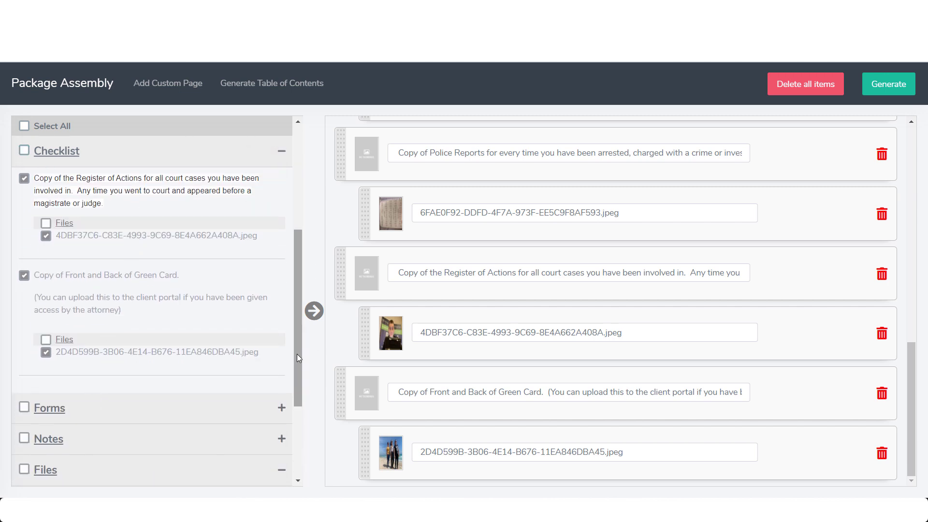
left_click_drag(297, 357, 297, 428)
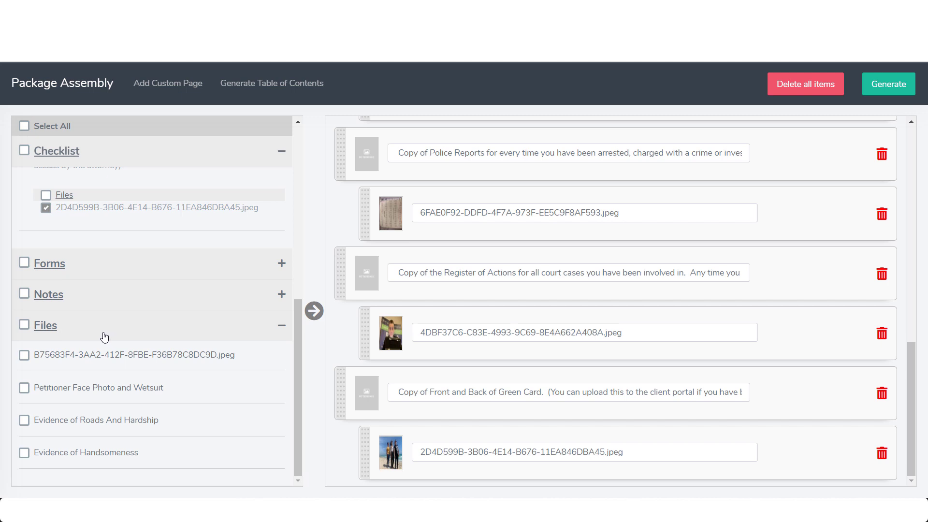
left_click(25, 388)
left_click(25, 420)
left_click(24, 453)
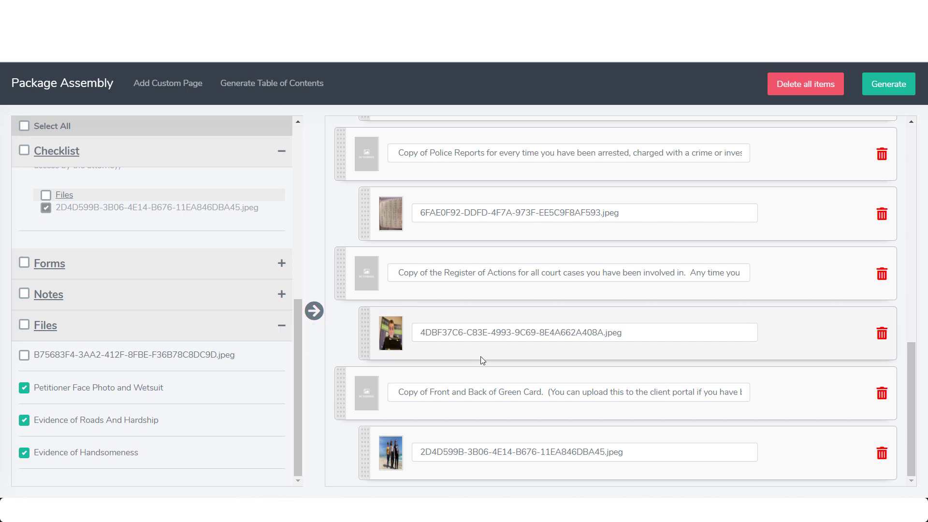
left_click(314, 310)
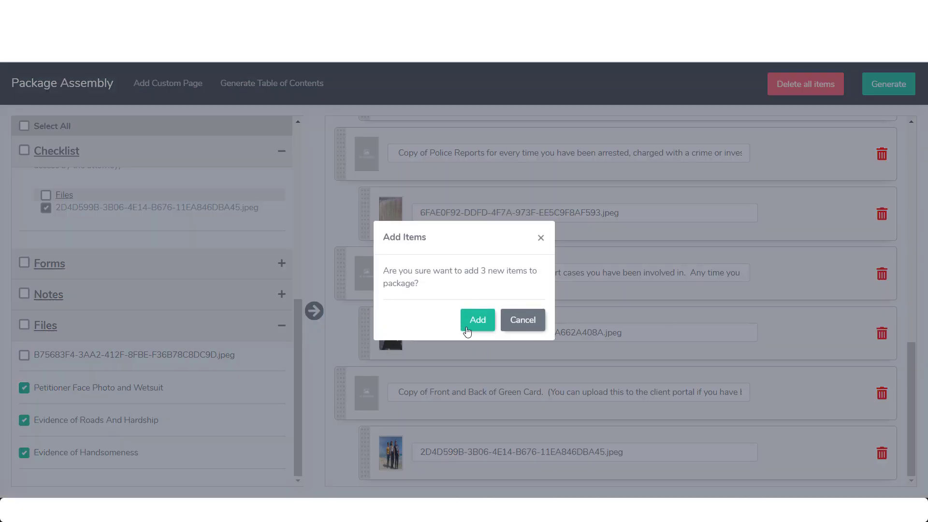
left_click(484, 326)
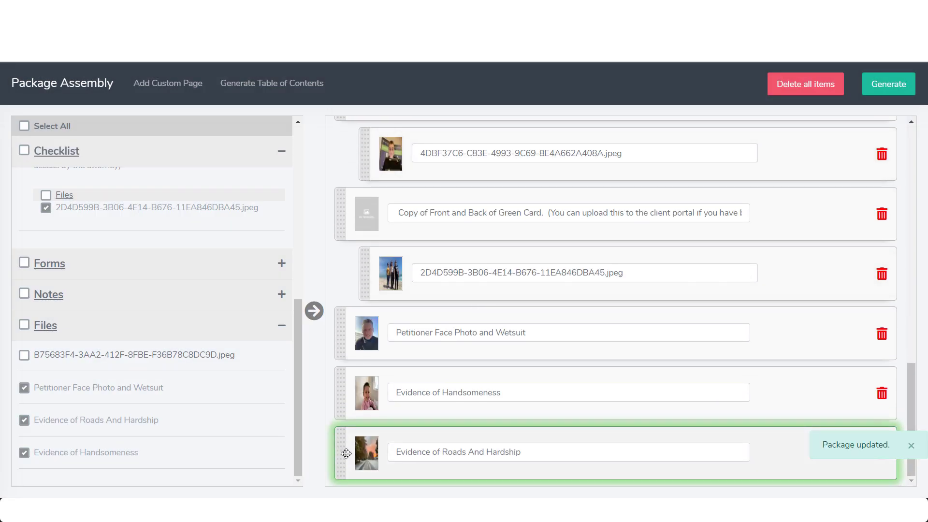
Place Roads And Hardship above Handsomeness and nest the face photo under Pictures of Family
left_click_drag(344, 454, 300, 395)
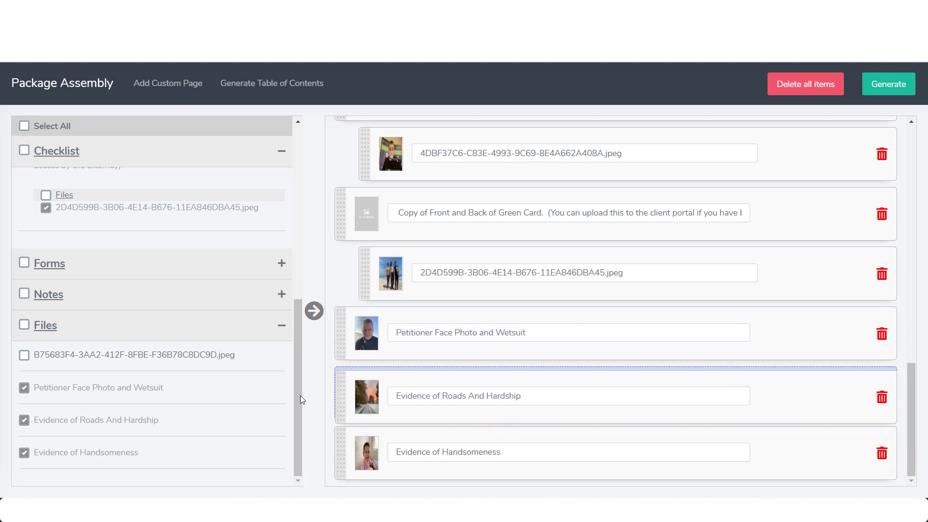
scroll(390, 375, "up", 6)
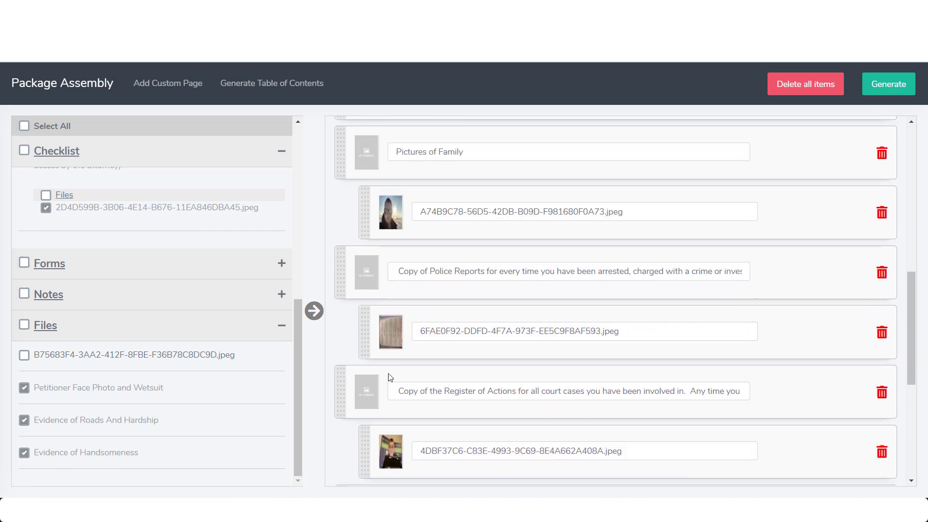
scroll(389, 375, "down", 6)
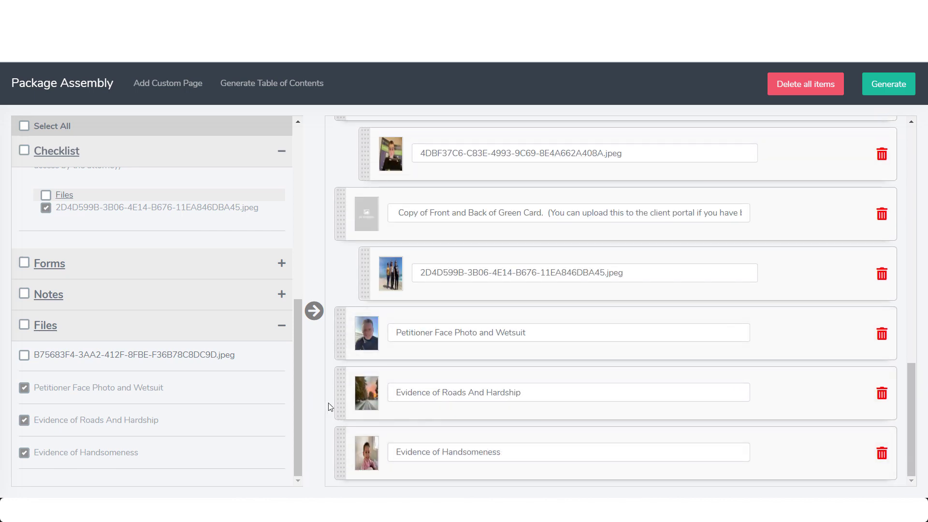
left_click_drag(340, 341, 390, 205)
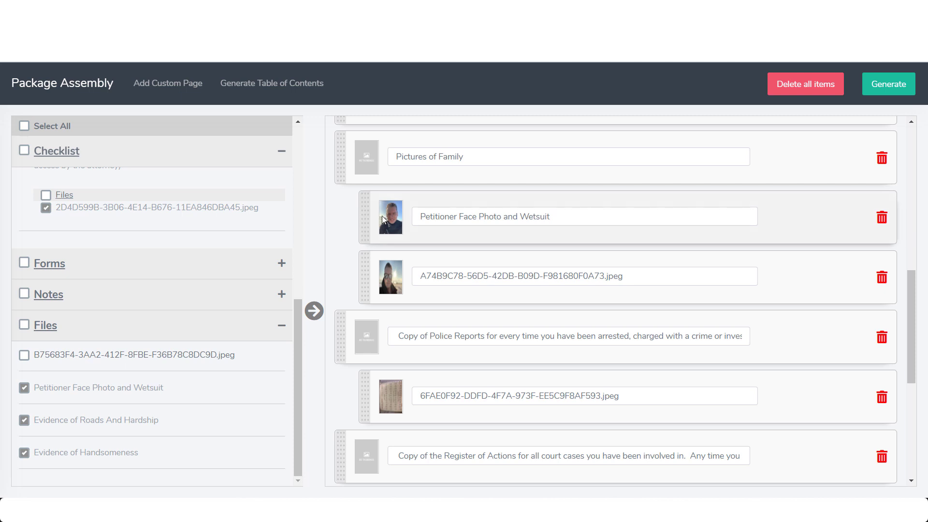
scroll(421, 259, "down", 5)
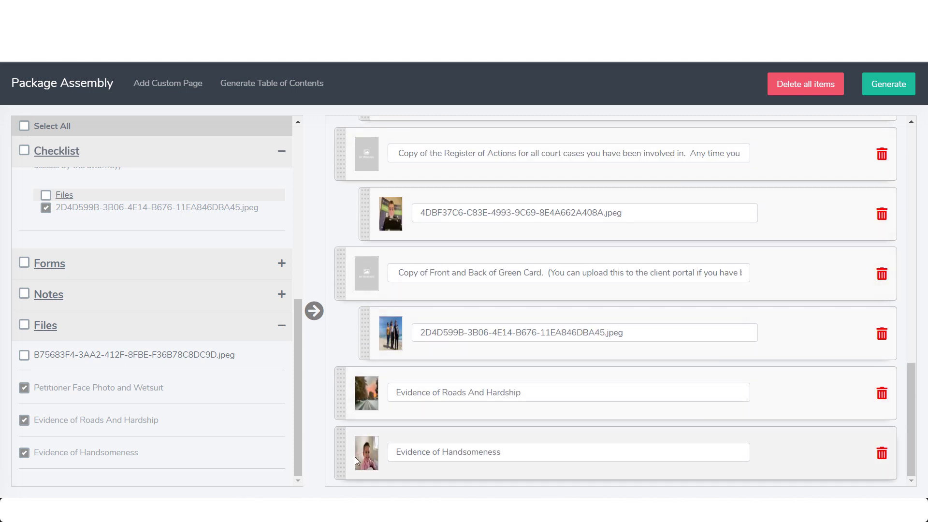
Add the Preamble and A1Sec1 notes to the package
left_click(210, 331)
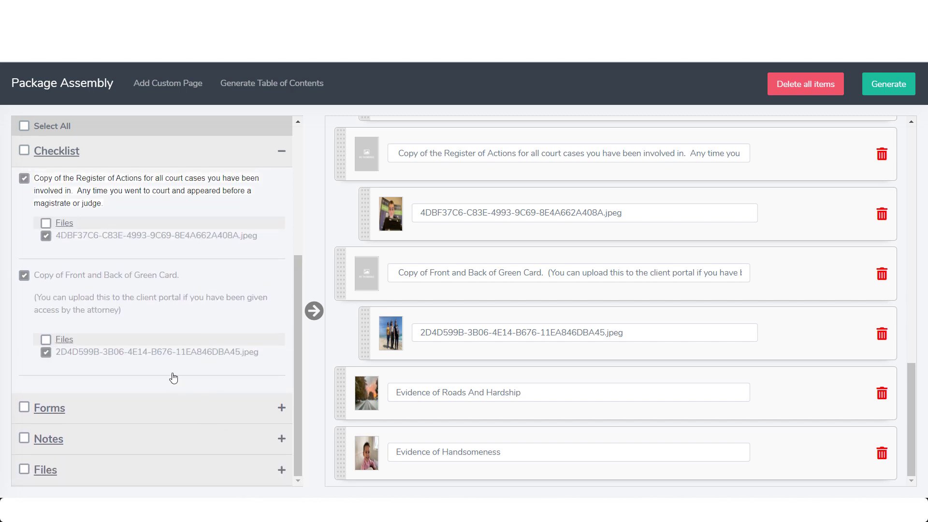
left_click(99, 438)
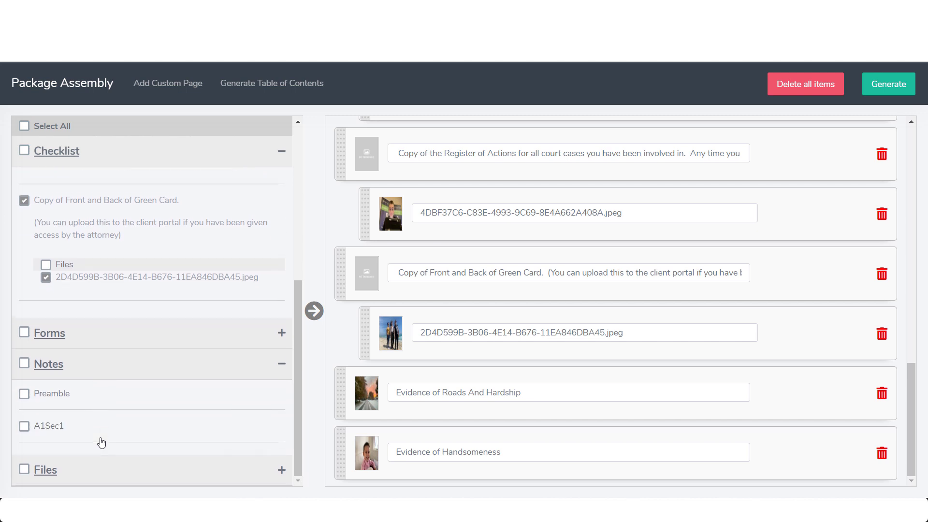
left_click(24, 389)
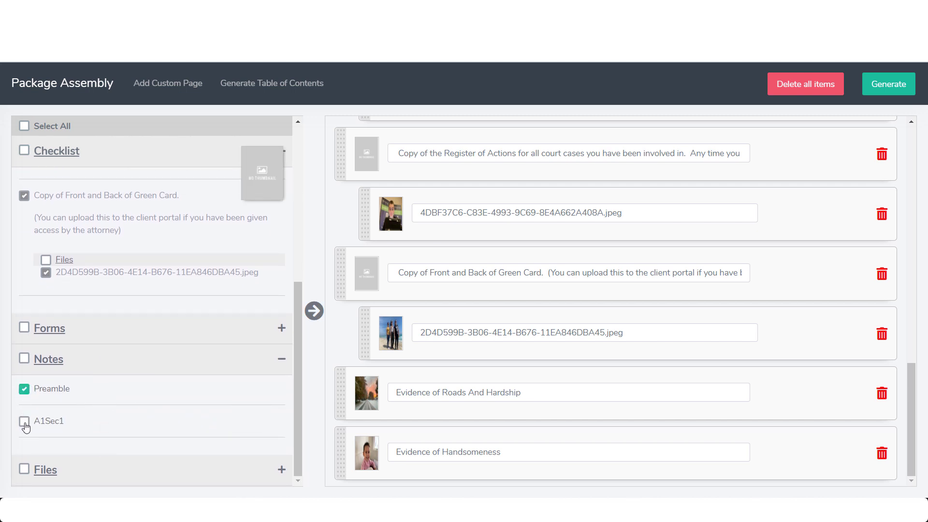
left_click(24, 421)
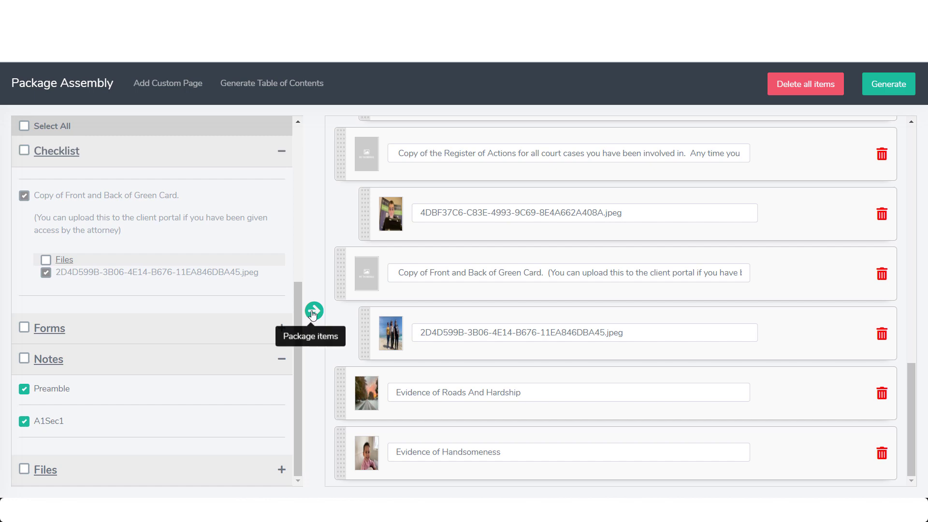
left_click(314, 311)
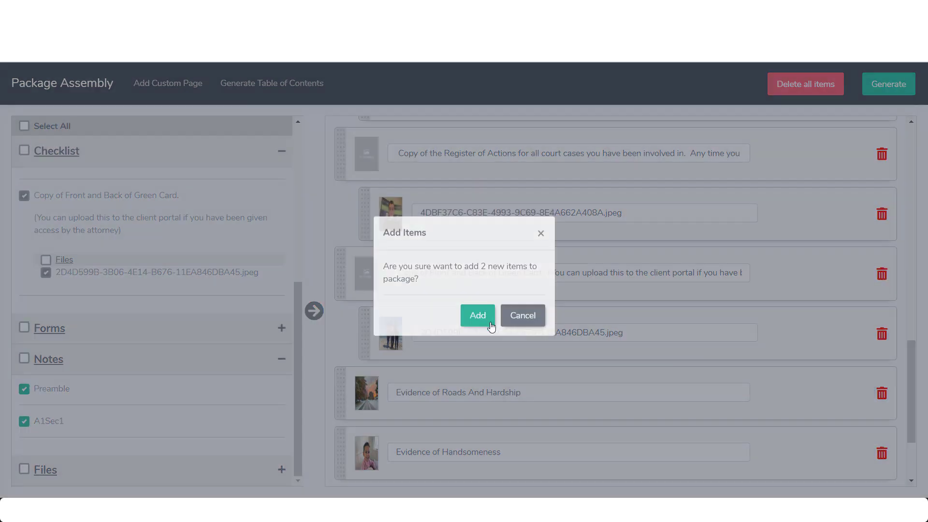
left_click(477, 315)
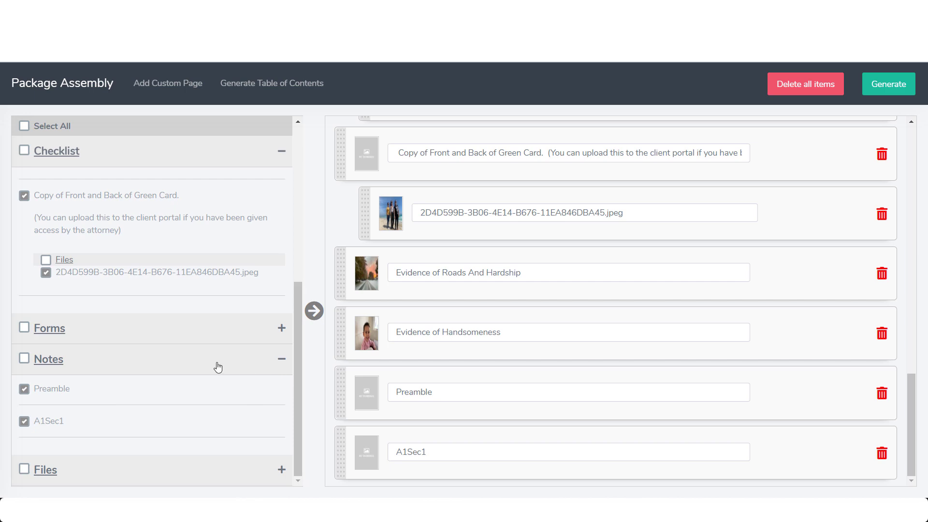
Scroll back to the top and bring up Generate Table of Contents
scroll(284, 406, "up", 6)
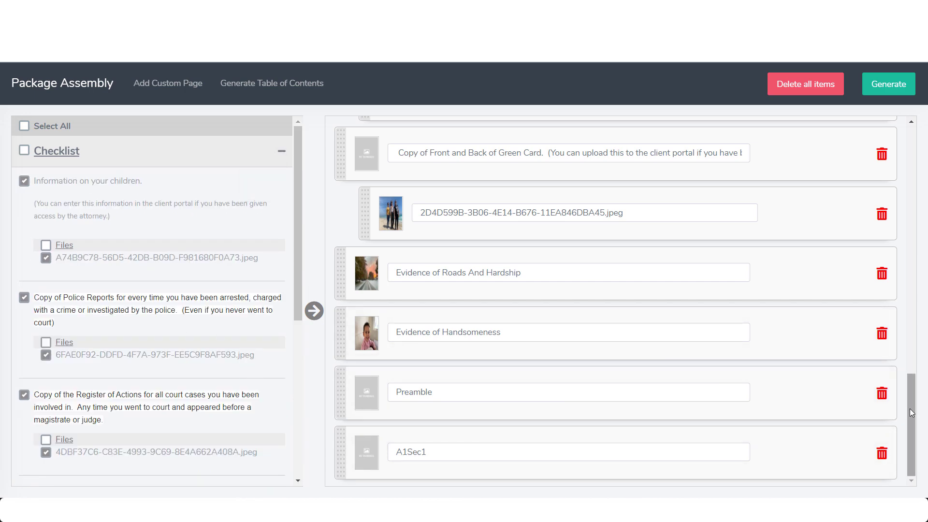
left_click_drag(909, 408, 906, 141)
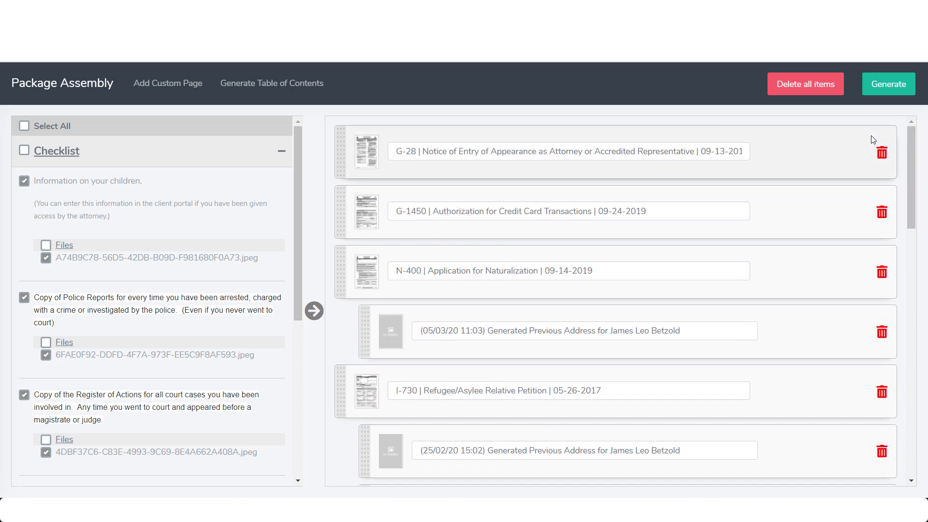
left_click(259, 87)
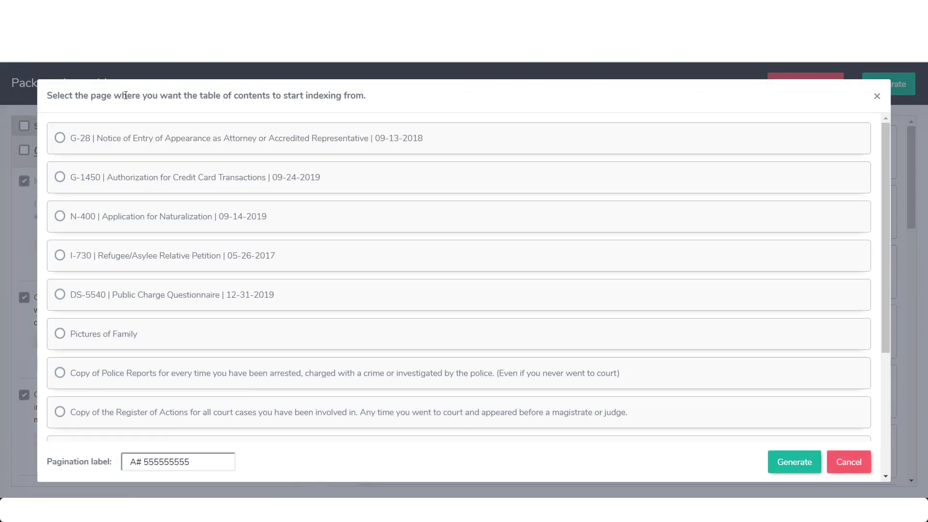
Set the table of contents indexing to start from the G-28 page
mouse_move(45, 96)
left_mouse_down()
mouse_move(69, 93)
mouse_move(43, 96)
left_mouse_up()
left_click(43, 96)
triple_click(49, 95)
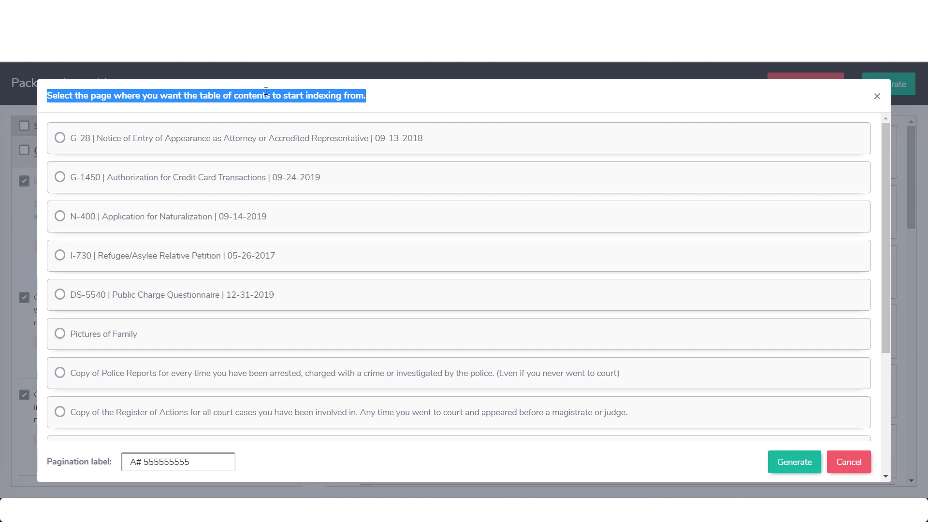
left_click(61, 140)
left_click(63, 335)
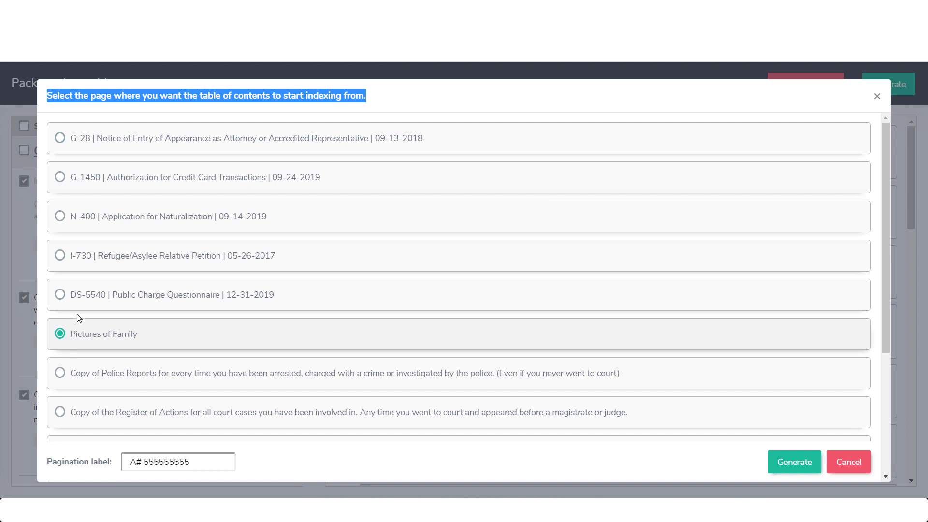
left_click(61, 139)
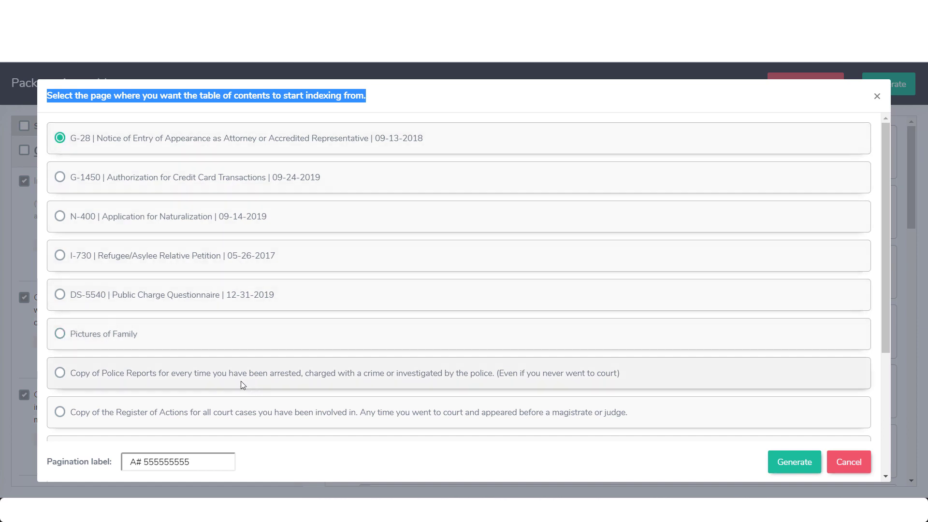
Edit the pagination label to the applicant's name, N-400 and hyphenated A-number, then generate
left_click_drag(198, 463, 107, 458)
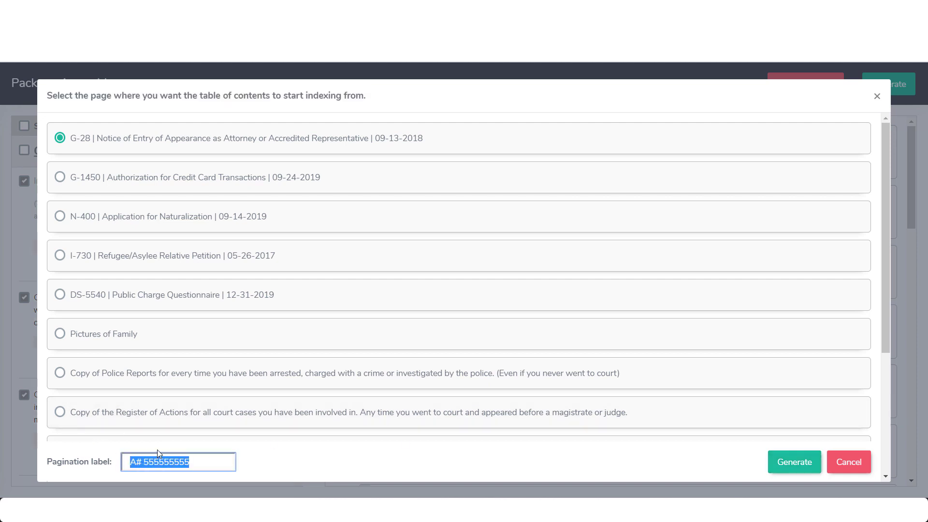
left_click(176, 463)
type("-")
left_click(161, 463)
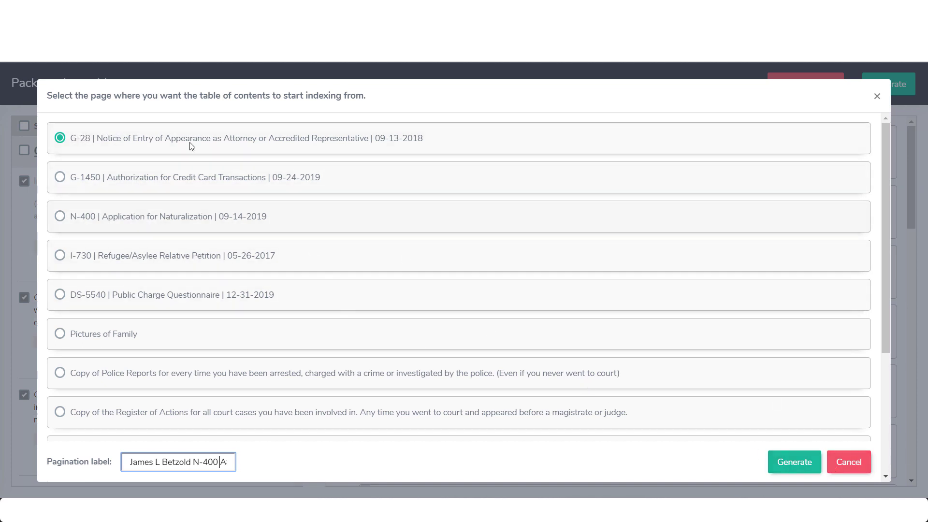
left_click(794, 463)
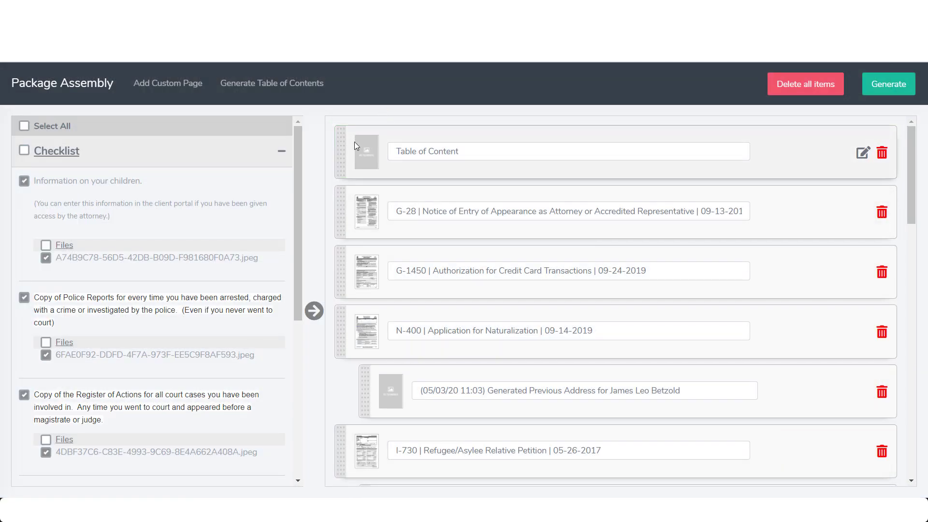
Open the Table of Content item for editing and check its Pages column
left_click(862, 156)
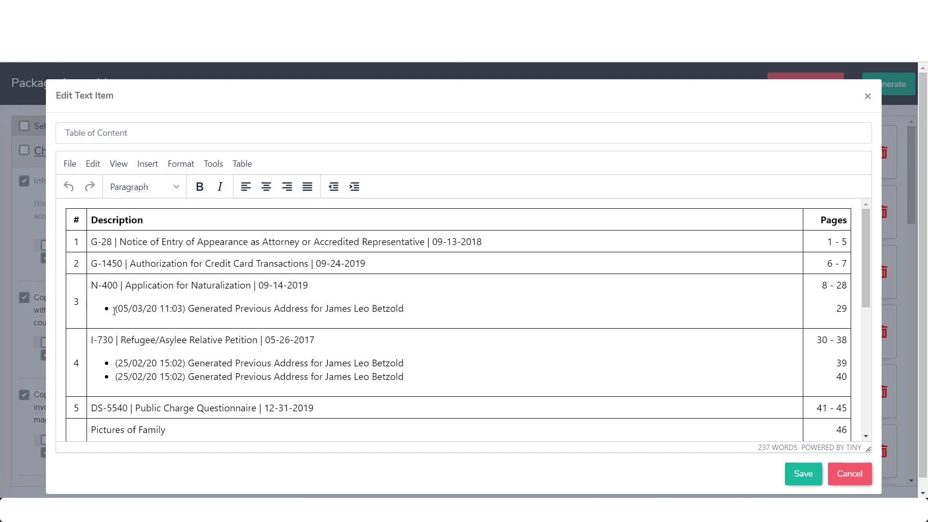
left_click(72, 289)
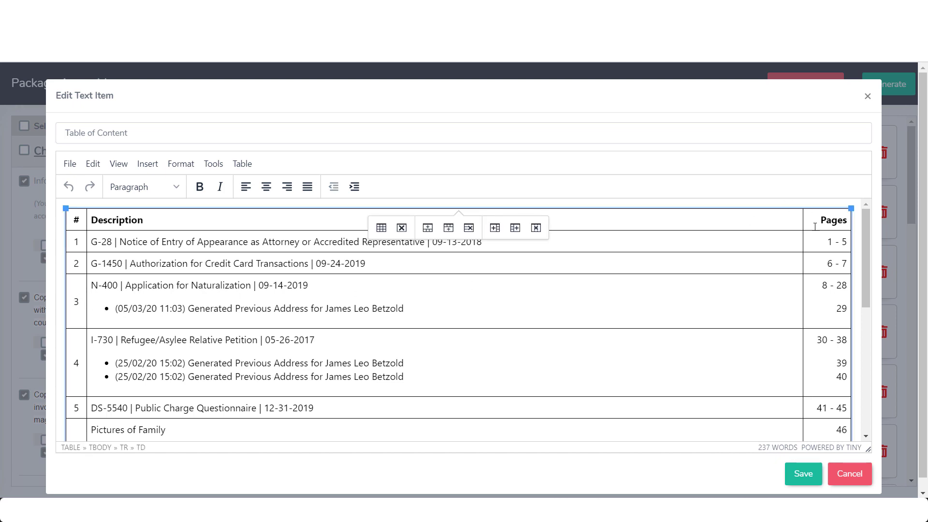
left_click_drag(823, 241, 841, 432)
scroll(752, 348, "down", 5)
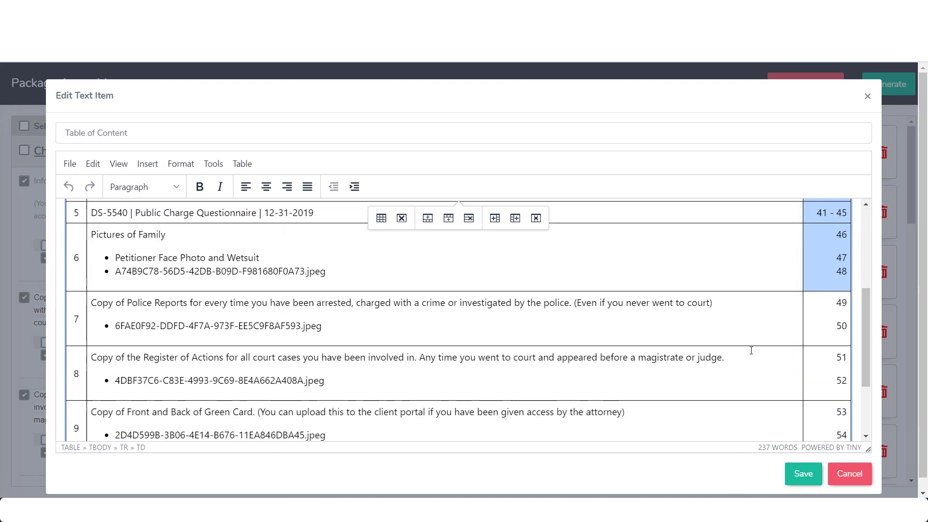
scroll(829, 327, "down", 2)
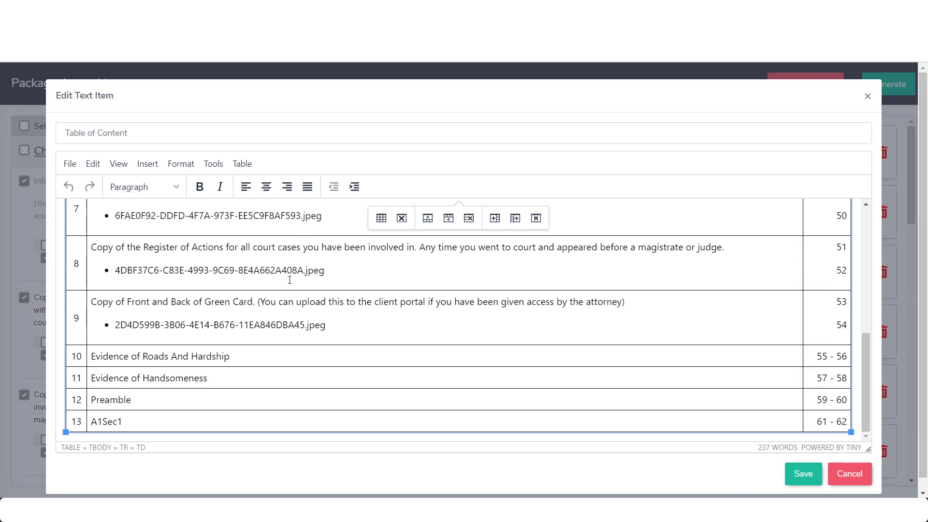
scroll(417, 321, "down", 2)
scroll(599, 352, "up", 7)
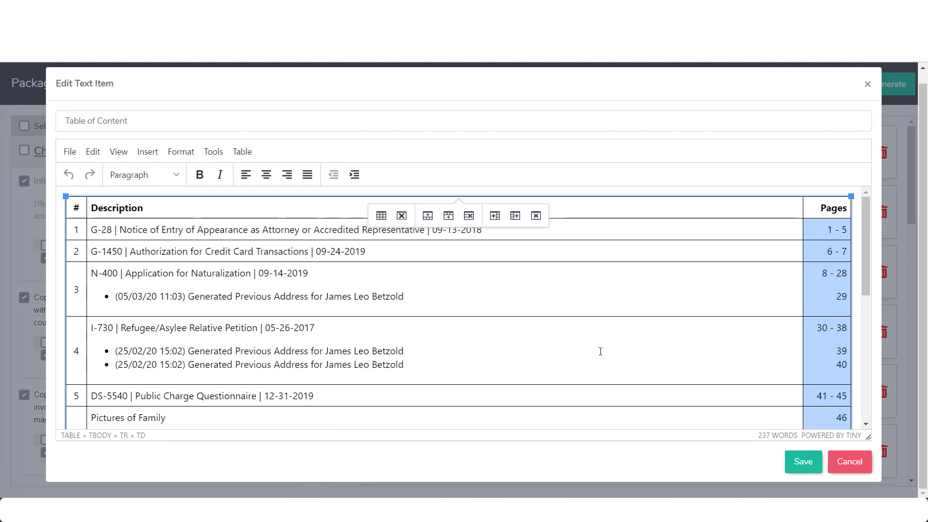
scroll(600, 351, "up", 1)
left_click(66, 208)
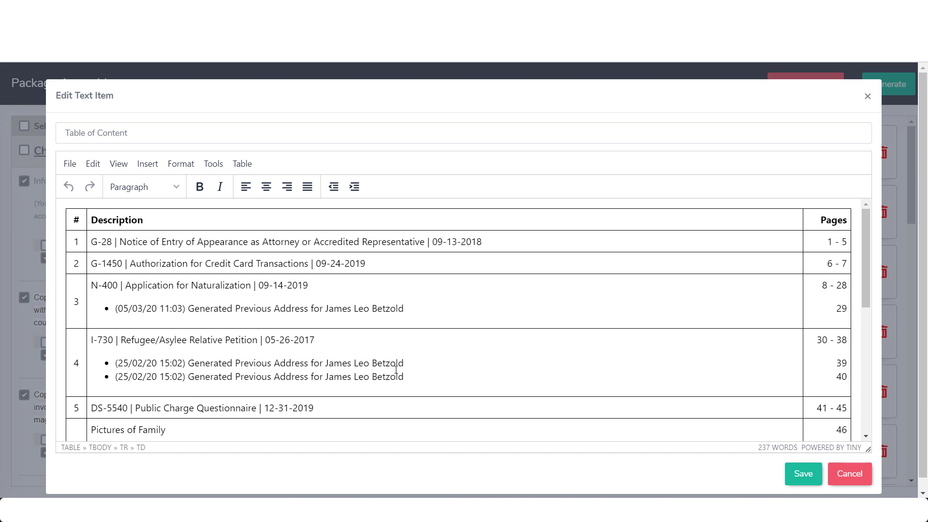
Insert an empty line above the contents table, removing the test text
left_click(74, 209)
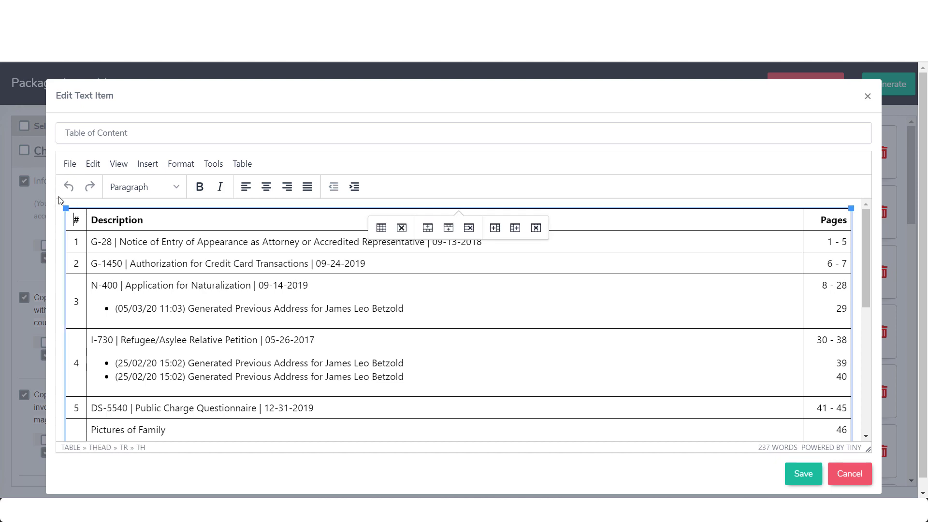
left_click(58, 199)
key("Return")
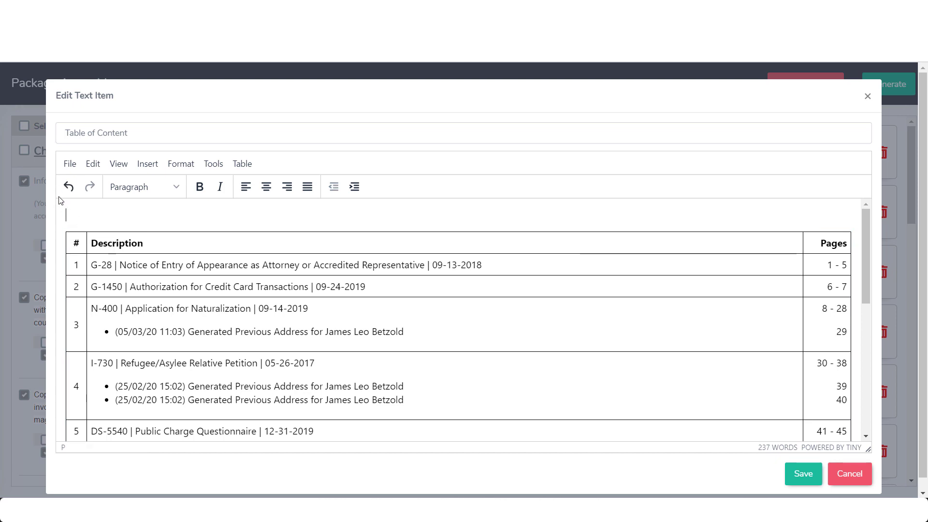
type("dkjfs;lkdfj;lskdfjslkdfjl")
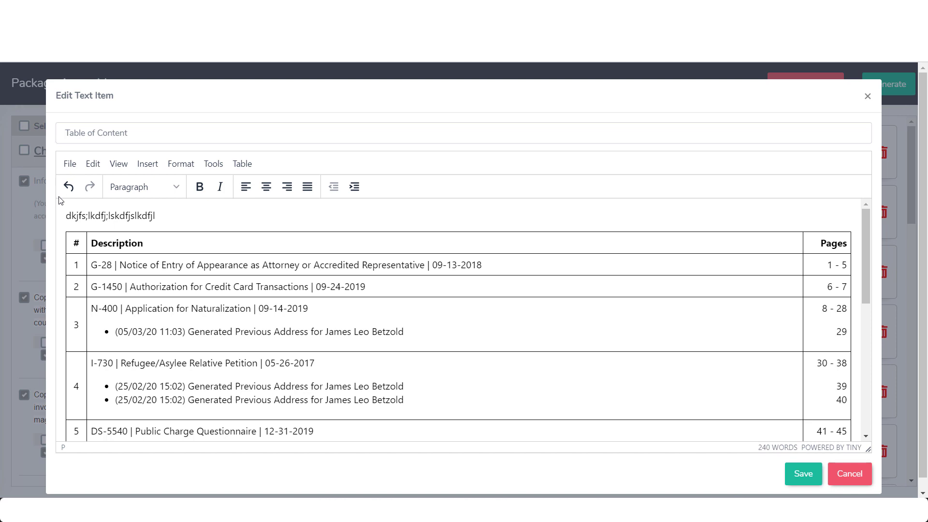
left_click_drag(160, 216, 64, 217)
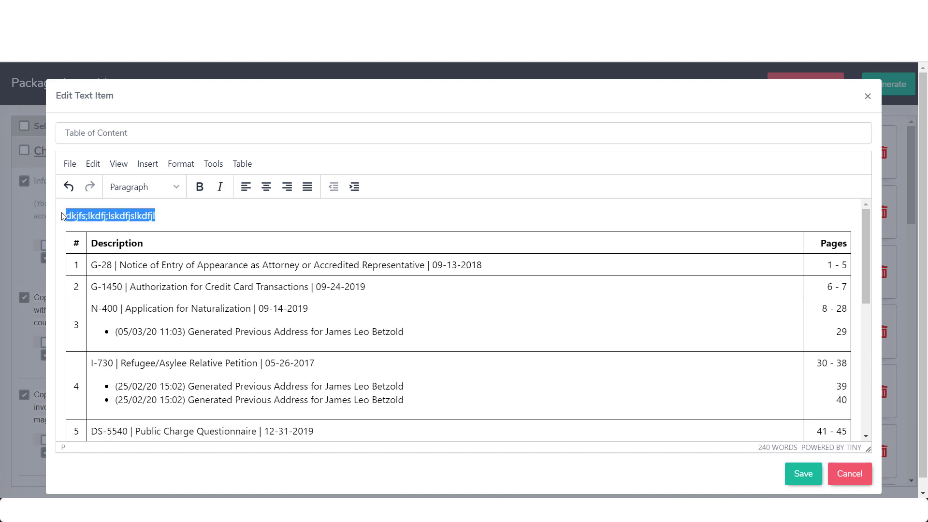
key("BackSpace")
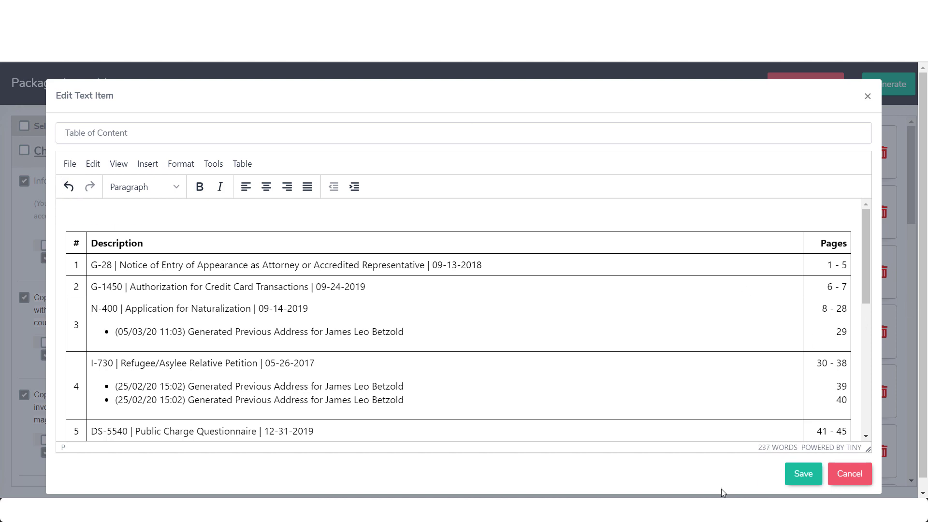
Copy the letter header from the Word cover letter template
left_click(723, 505)
key("ctrl+a")
left_click(414, 275)
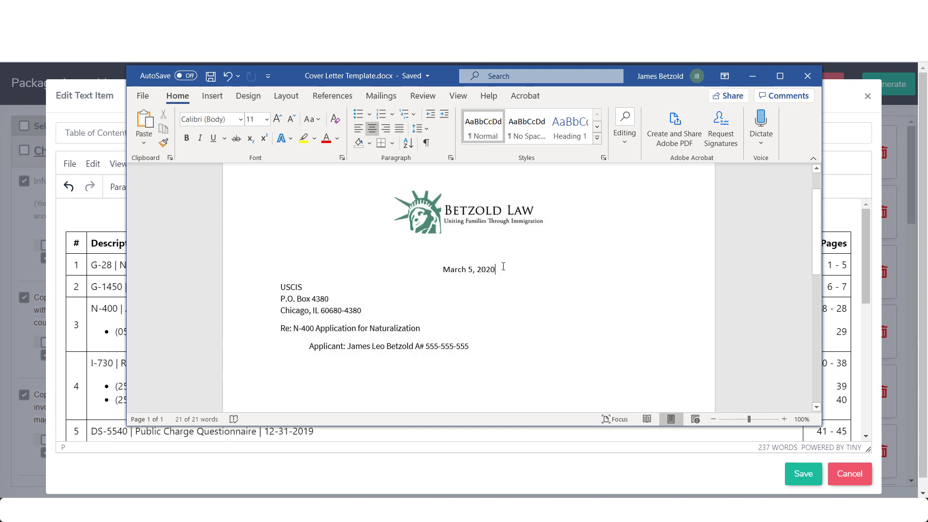
left_click_drag(439, 269, 498, 318)
key("ctrl+c")
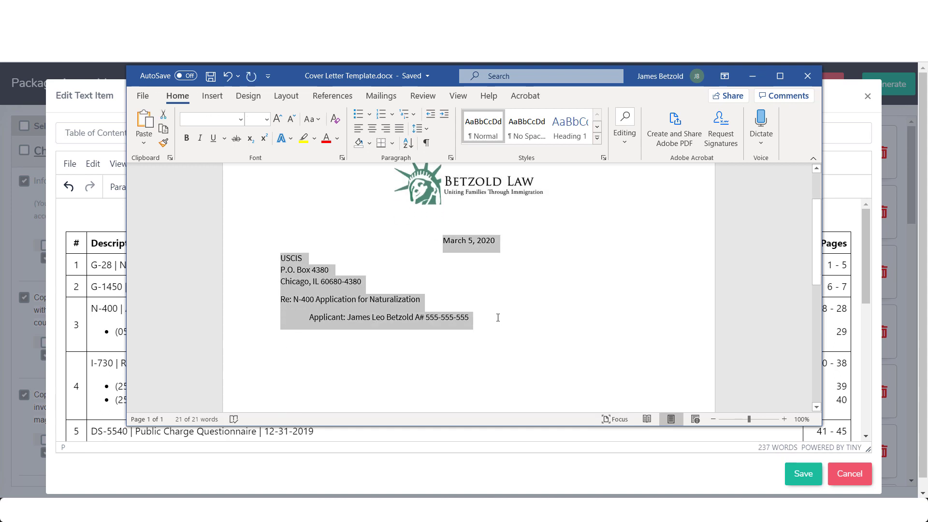
left_click(92, 208)
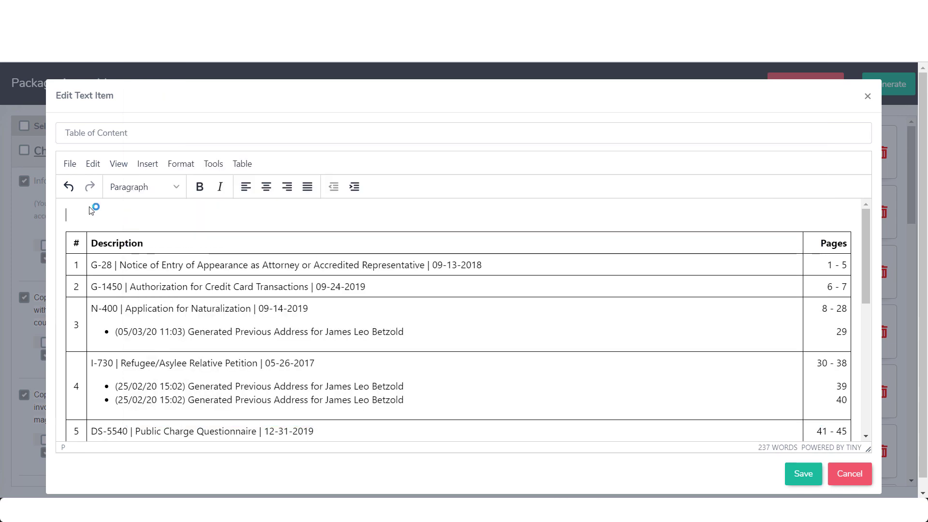
Paste the cover letter header above the table and add two blank lines before the date
key("ctrl+v")
left_click(210, 209)
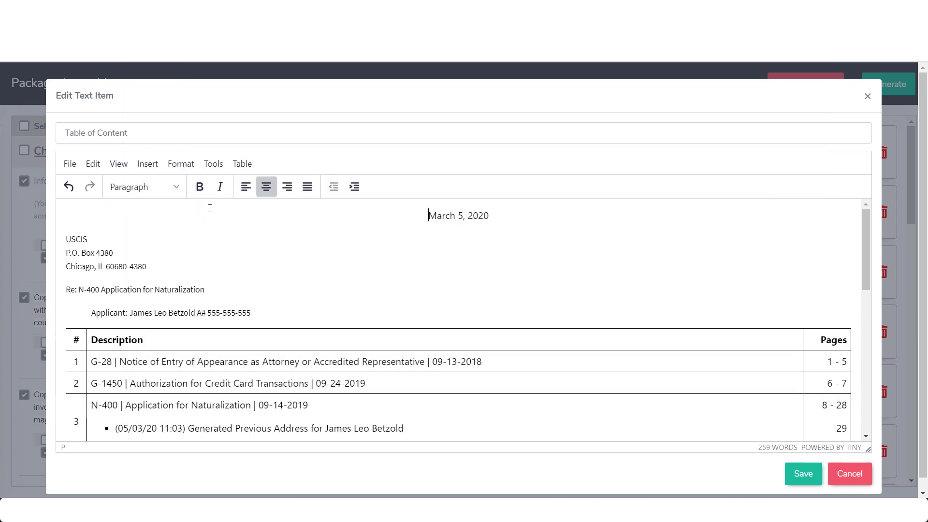
key("Return")
key("Return")
key("Return")
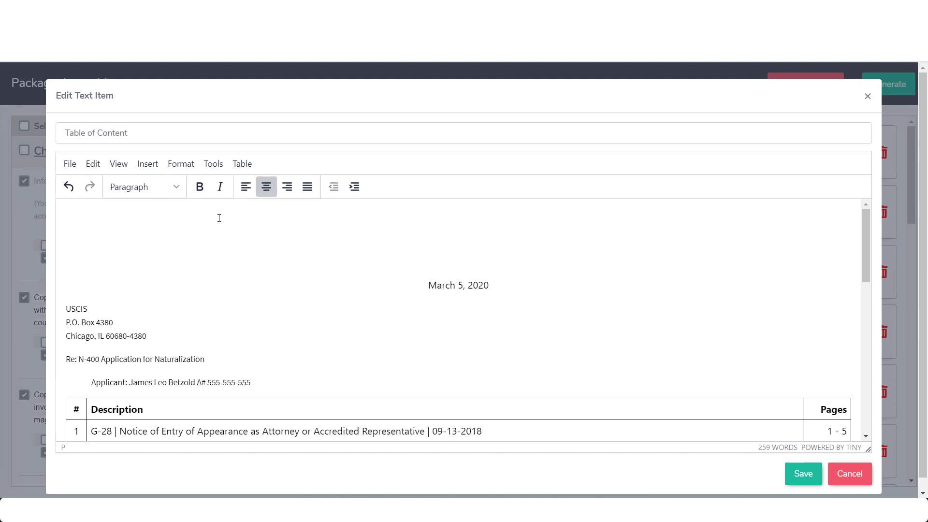
key("Return")
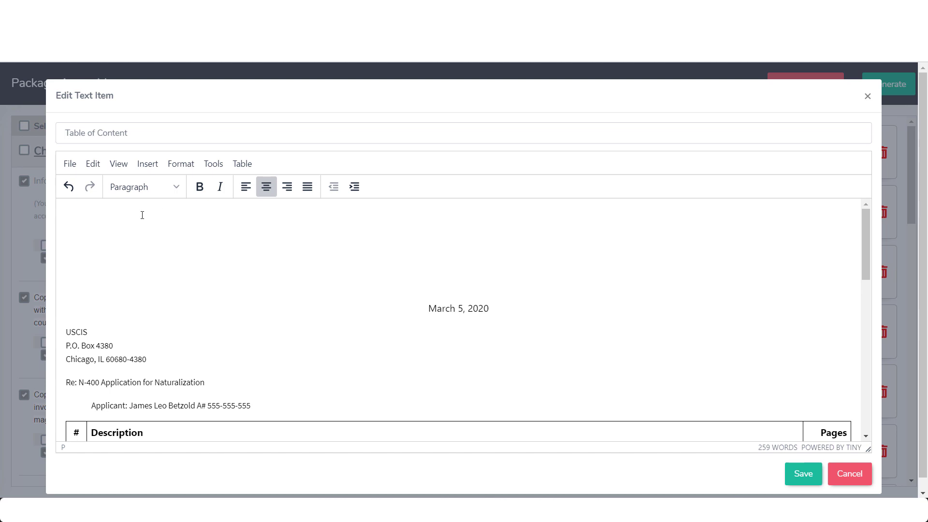
key("Down")
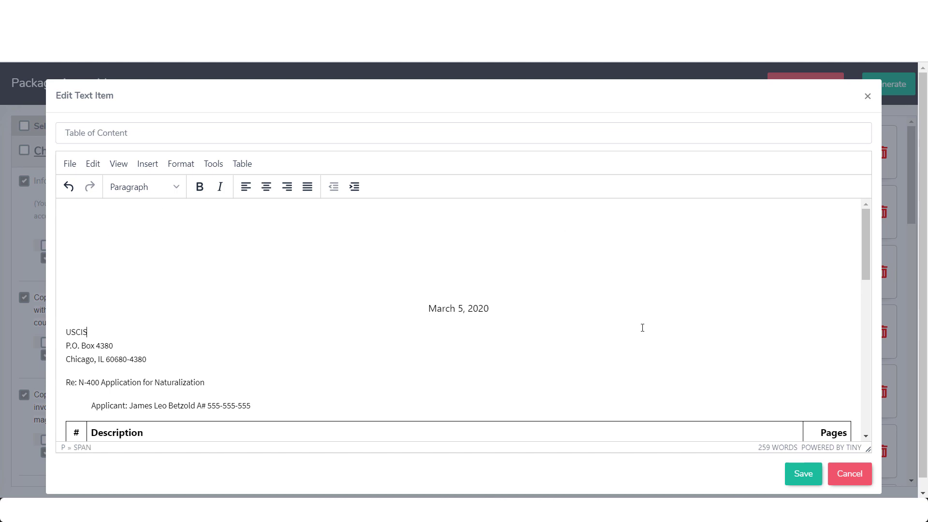
scroll(642, 328, "down", 1)
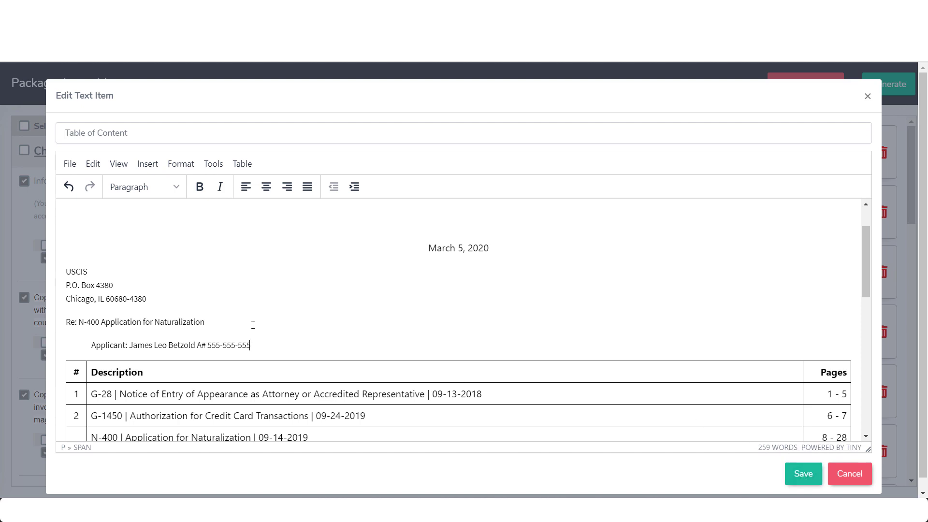
Type 'Dear Officer, Please see the enclosed for filing in this matter' below the Applicant line
key("Return")
key("Return")
type("Dear")
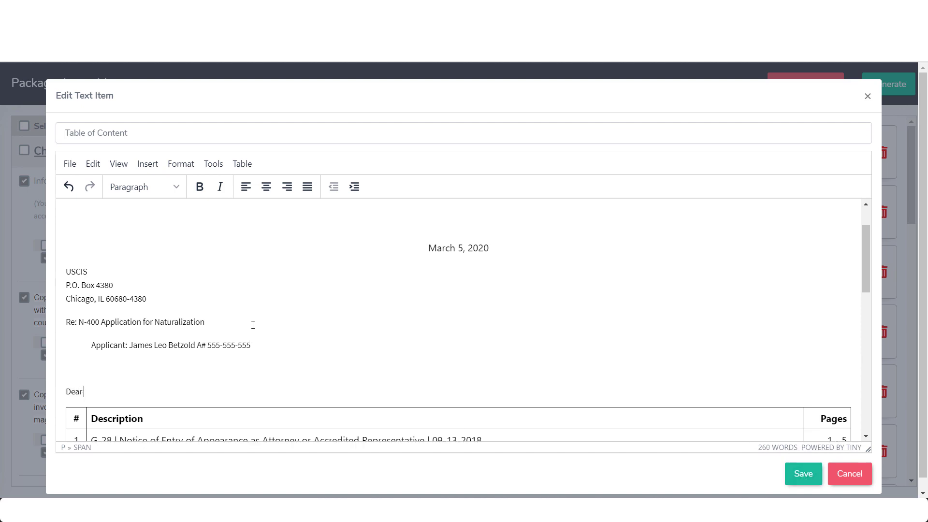
type(" Office,")
type(" Please the")
key("BackSpace")
key("BackSpace")
key("BackSpace")
type("see the enclosed")
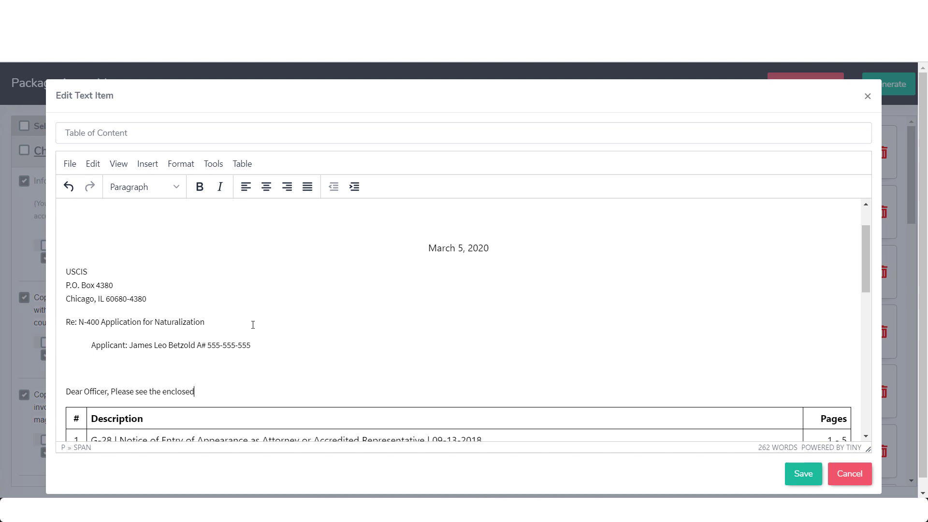
type(" for filing in this matter:")
key("Return")
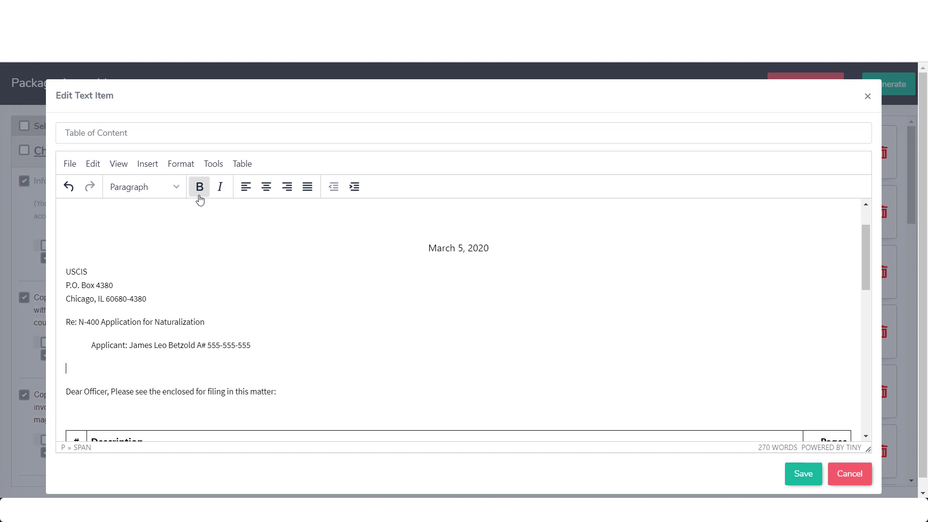
Make the empty line a centred Heading 1 reading 'EXPEDITED REVIEW REQUESTED'
left_click(177, 187)
mouse_move(163, 218)
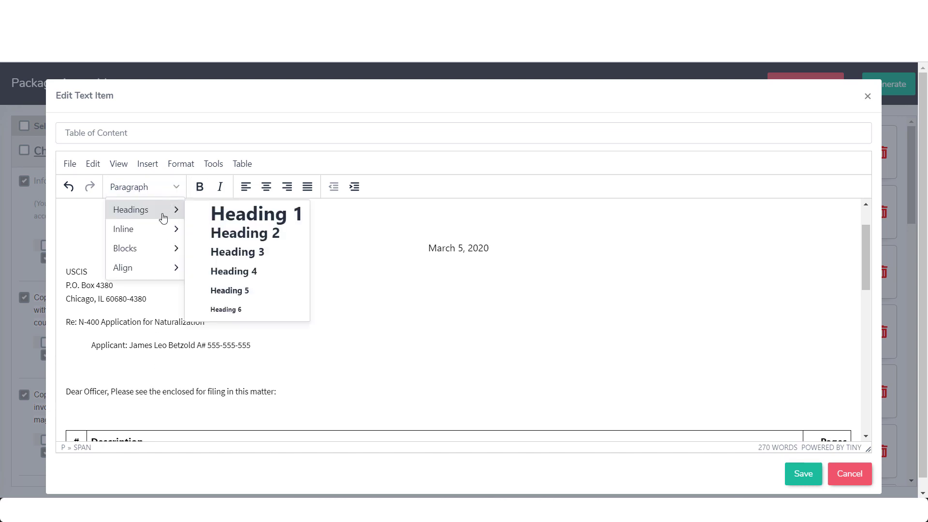
left_click(235, 215)
left_click(266, 188)
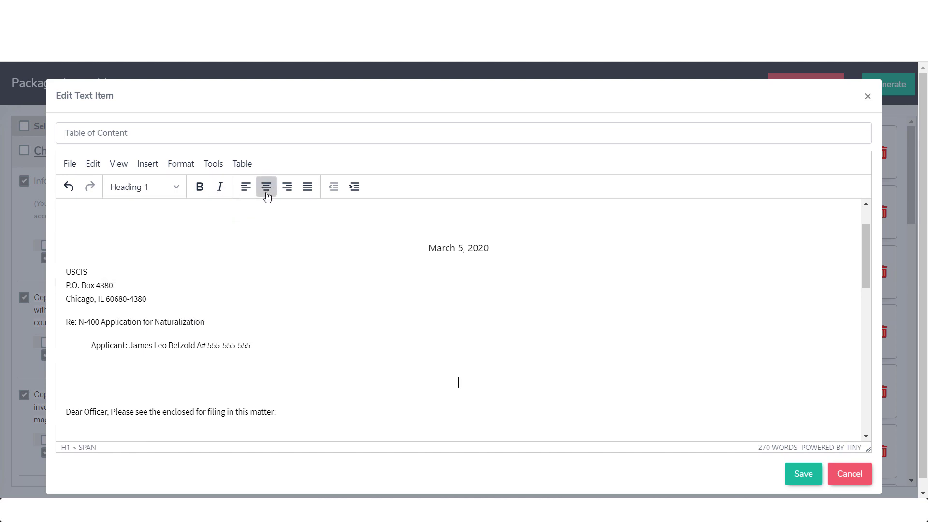
type("SUPERVISOR")
type(" REVI")
key("BackSpace")
key("BackSpace")
key("BackSpace")
key("BackSpace")
key("BackSpace")
key("BackSpace")
key("BackSpace")
key("BackSpace")
key("BackSpace")
key("BackSpace")
key("BackSpace")
key("BackSpace")
key("BackSpace")
key("BackSpace")
key("BackSpace")
type("EXPEDITE")
type("VIEW R")
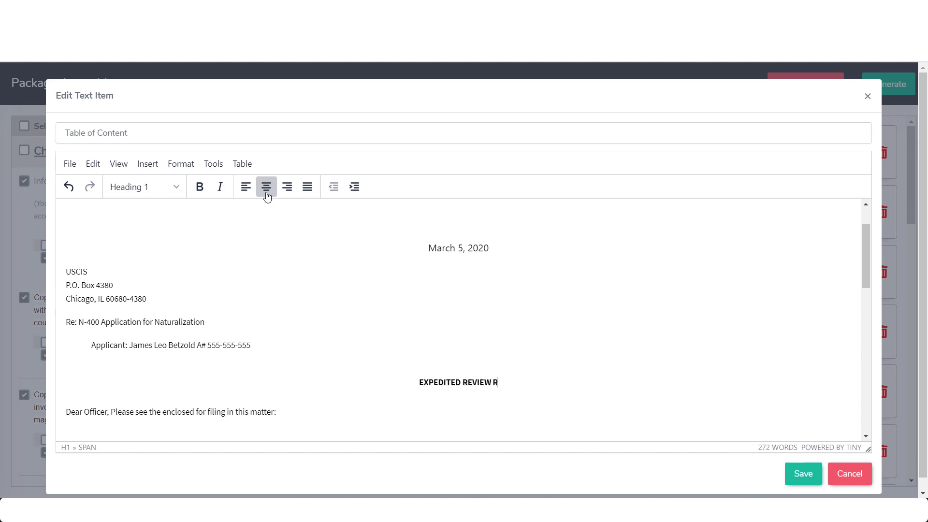
type("EQUESTED")
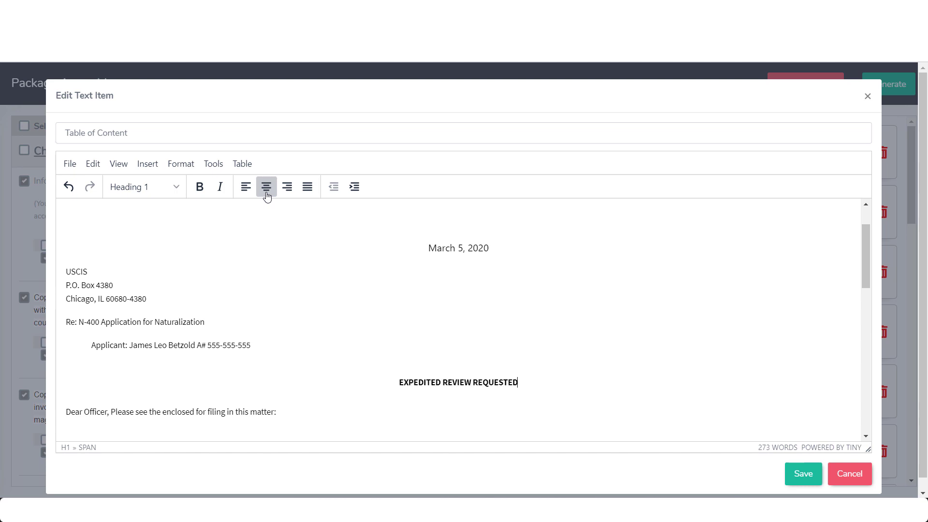
Try Heading 3 on the heading, restore Heading 1, and save the table of contents
scroll(300, 203, "down", 1)
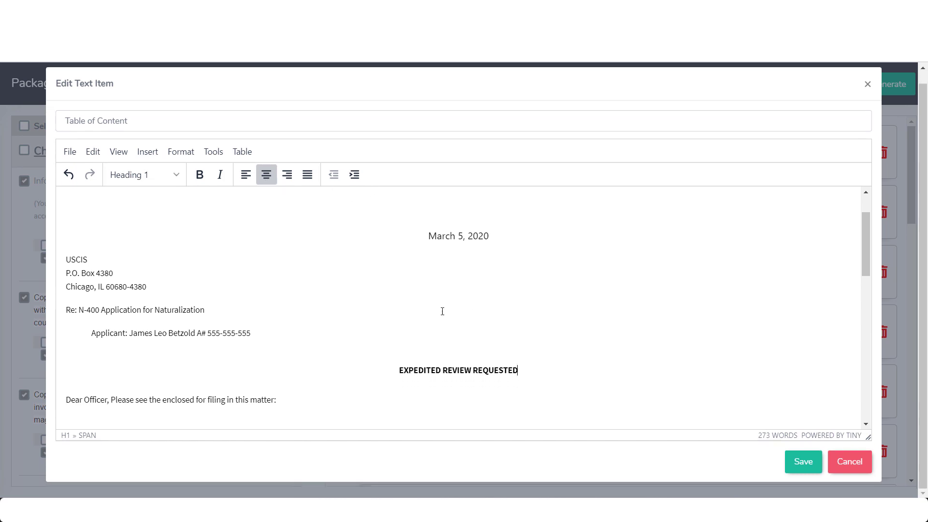
left_click_drag(512, 370, 356, 364)
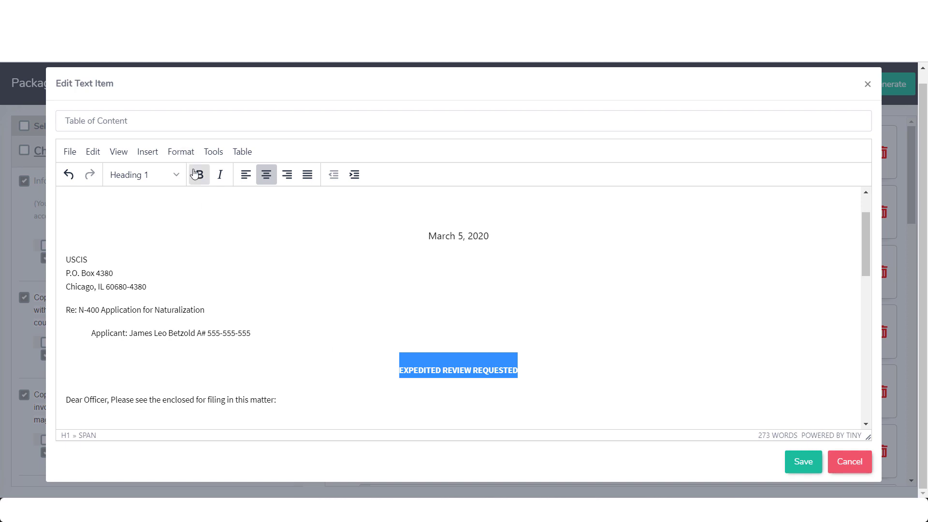
left_click(179, 178)
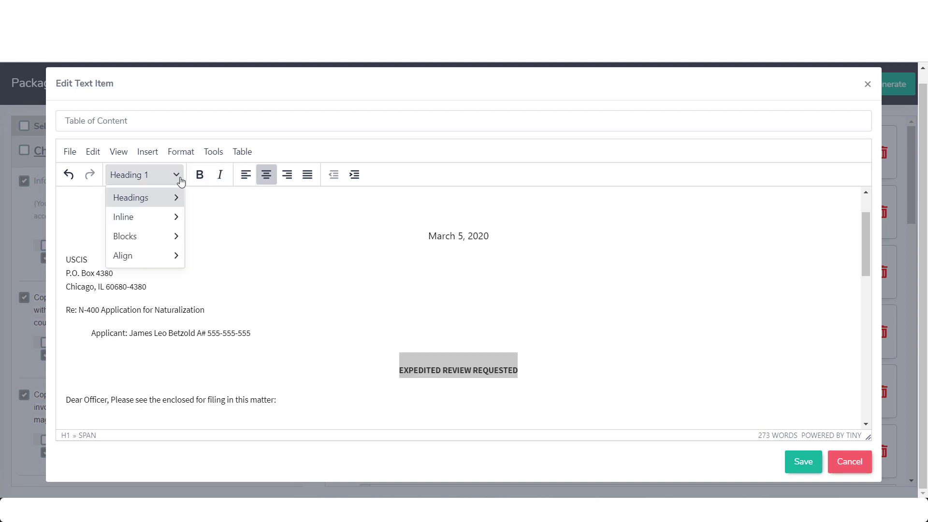
mouse_move(145, 197)
left_click(249, 238)
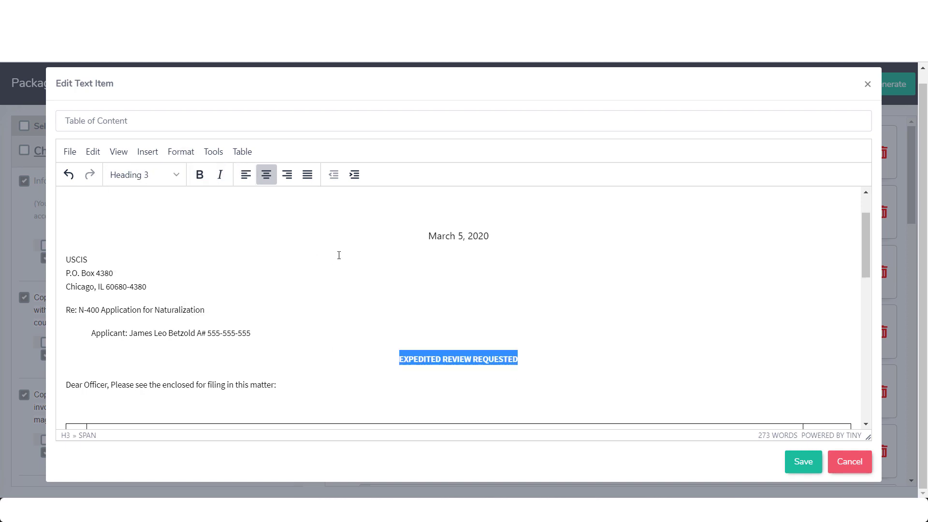
left_click(166, 181)
left_click(209, 202)
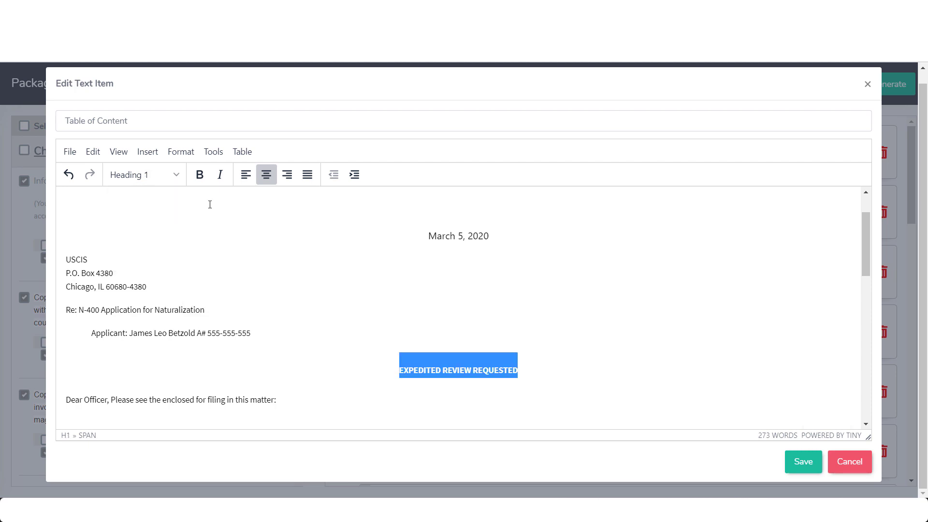
left_click(623, 348)
scroll(602, 333, "down", 5)
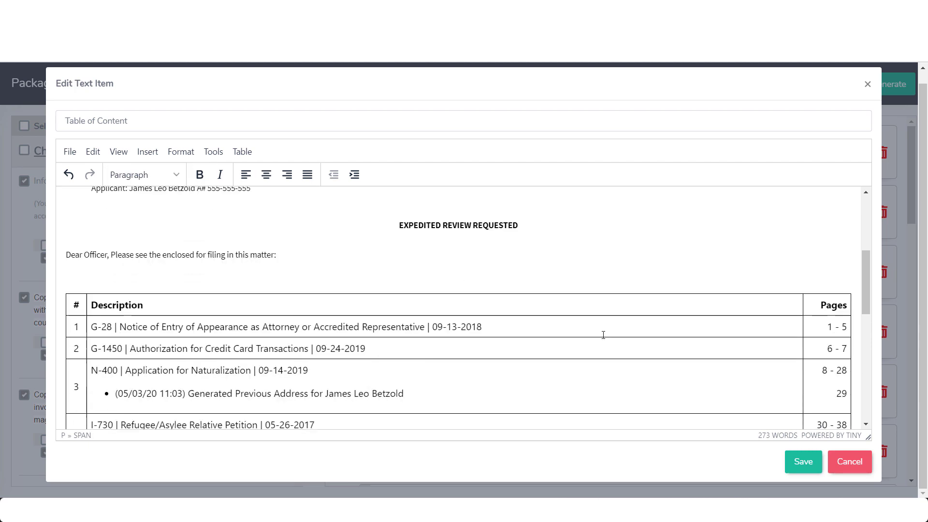
left_click(800, 472)
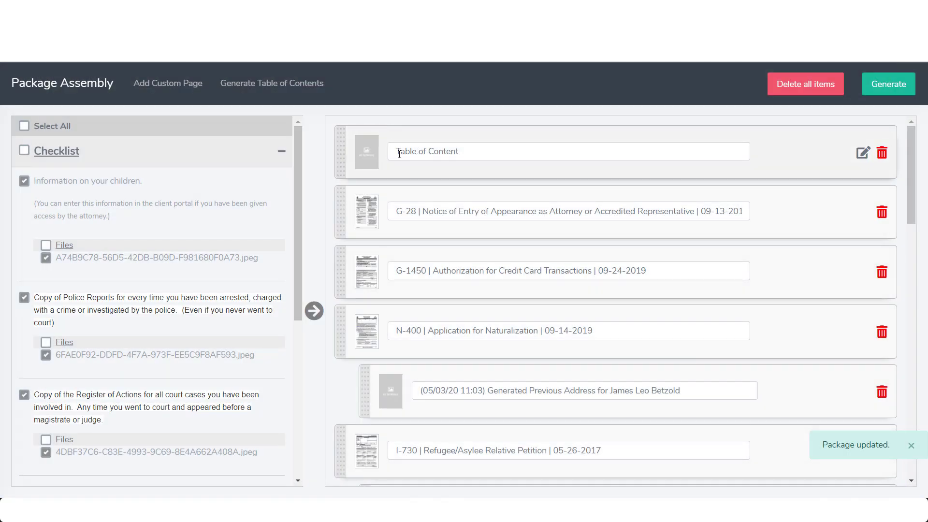
left_click(396, 151)
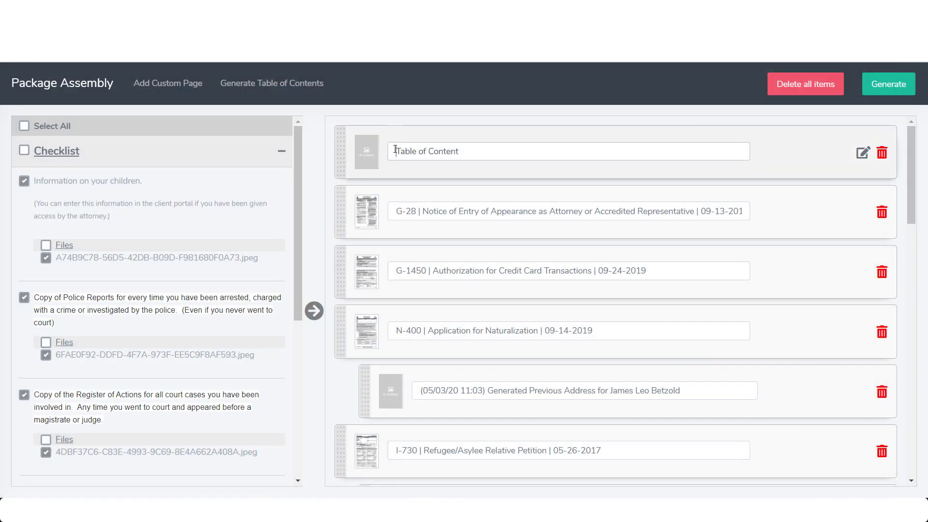
Create a custom page titled 'Sample Text' with the body 'Sample Page And Text' and add it
left_click(163, 88)
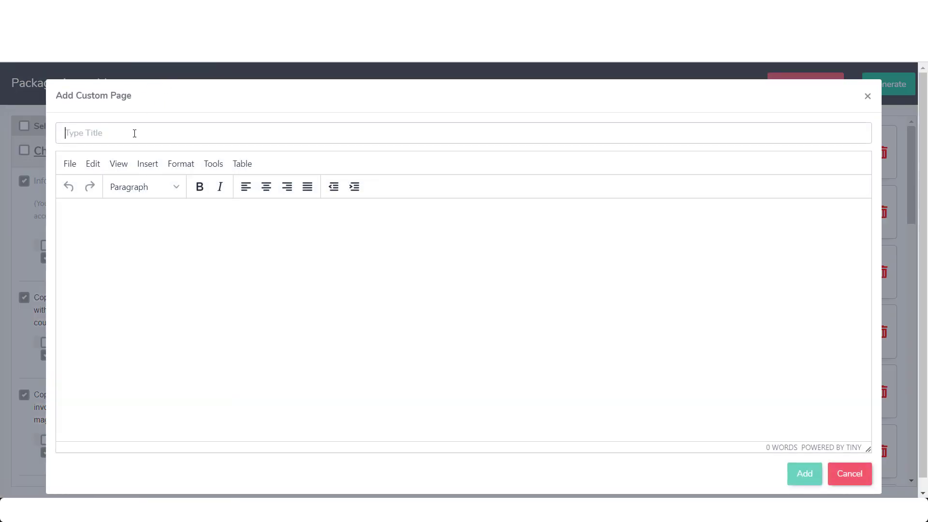
type("Sample")
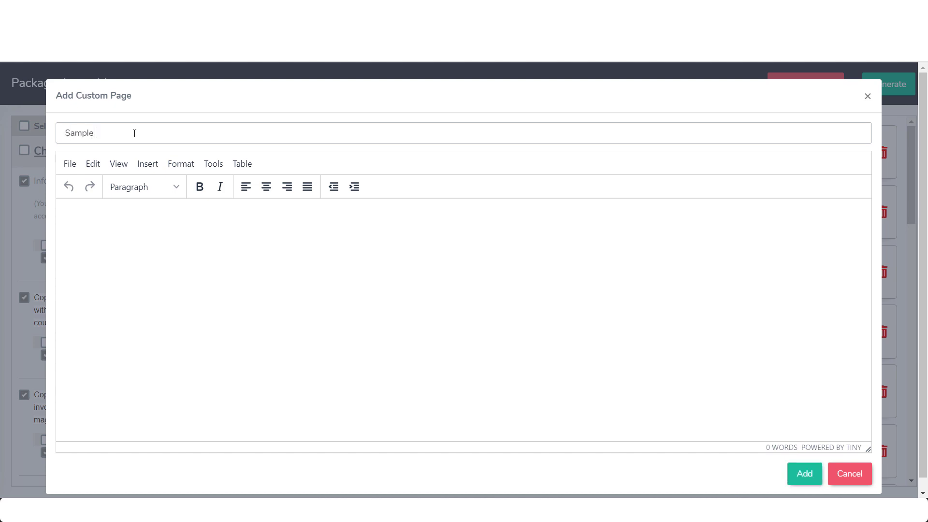
type(" Text")
left_click(103, 222)
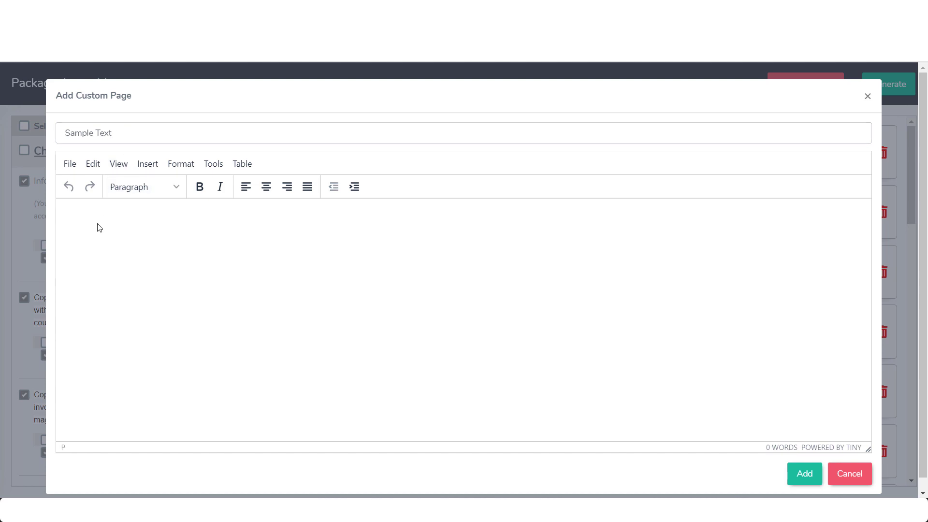
type("SampletPage And Text")
left_click(807, 477)
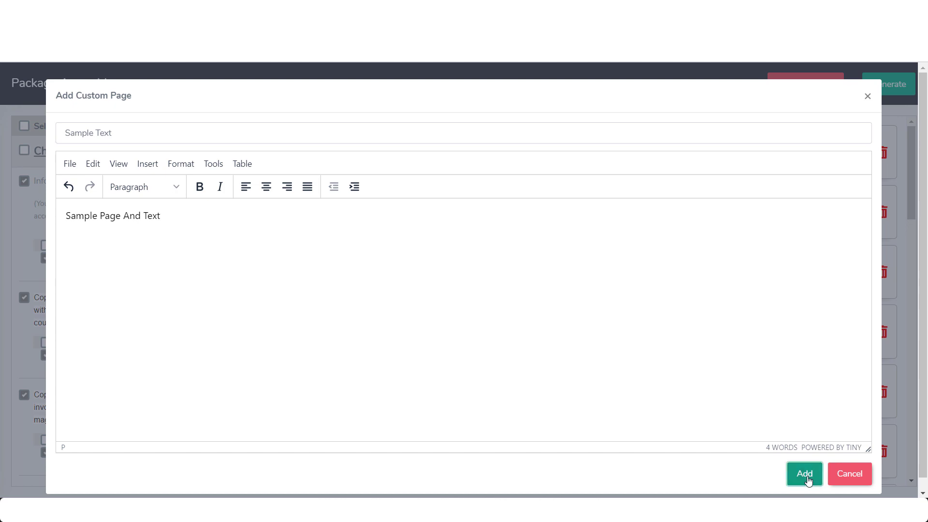
scroll(628, 375, "down", 5)
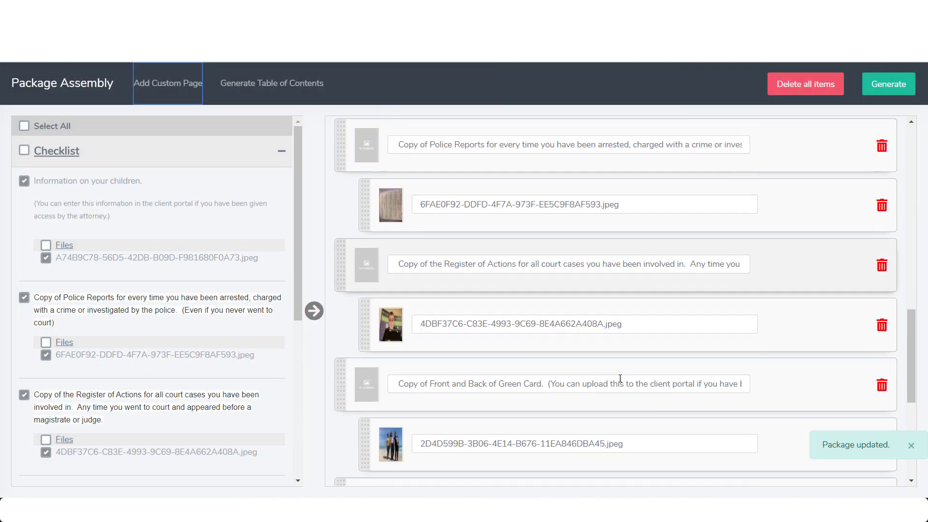
Drag the Sample Text page to the top of the package, above the Table of Content
scroll(620, 379, "down", 5)
left_click(345, 417)
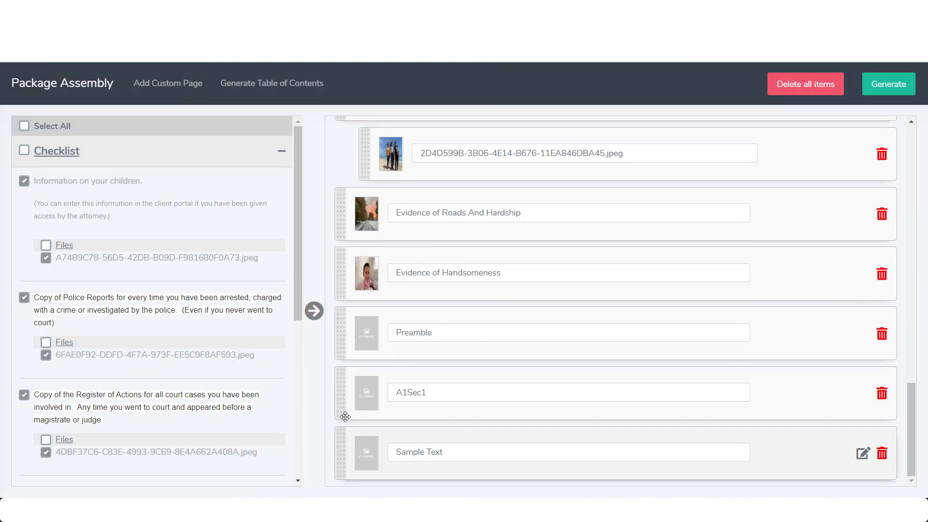
left_click_drag(345, 417, 350, 151)
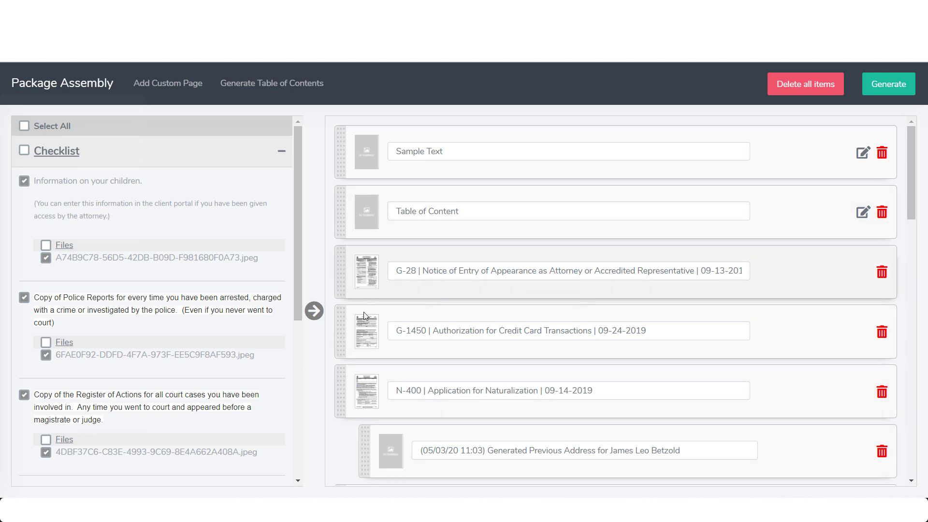
Review the package items, including DS-5540, and start generating the PDF
scroll(376, 375, "down", 3)
scroll(375, 375, "down", 5)
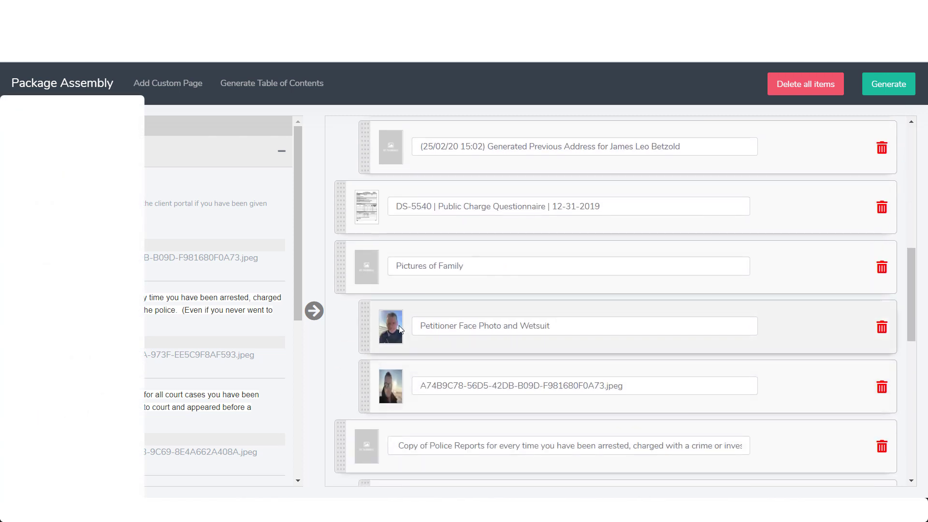
scroll(393, 321, "down", 7)
scroll(394, 325, "up", 6)
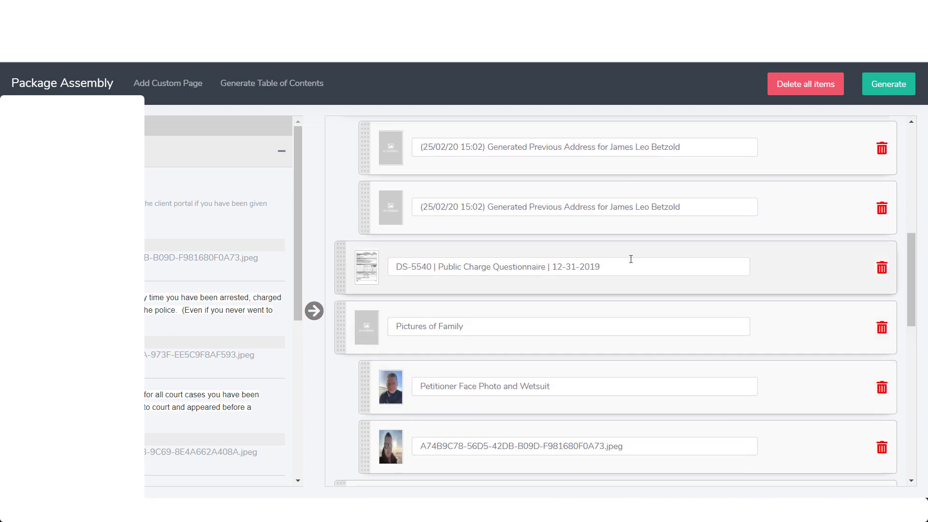
left_click_drag(615, 266, 383, 266)
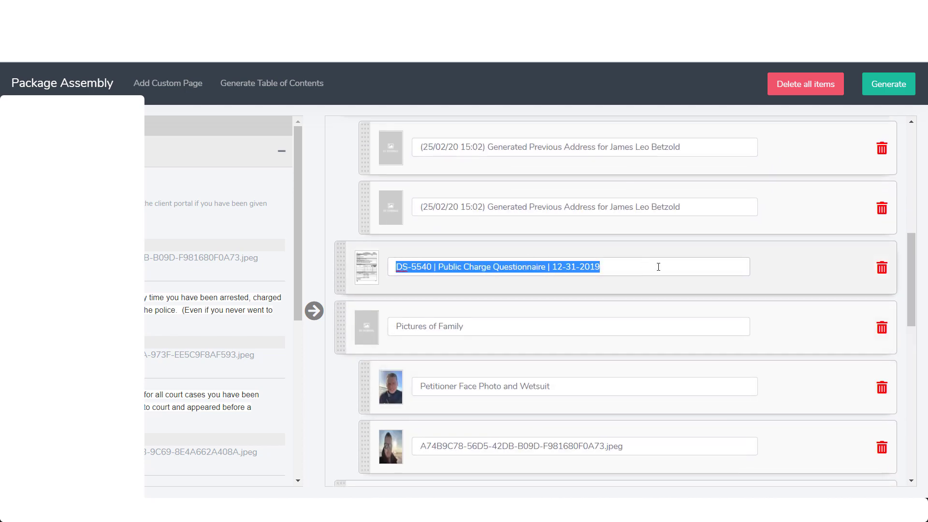
left_click(802, 271)
scroll(804, 271, "up", 8)
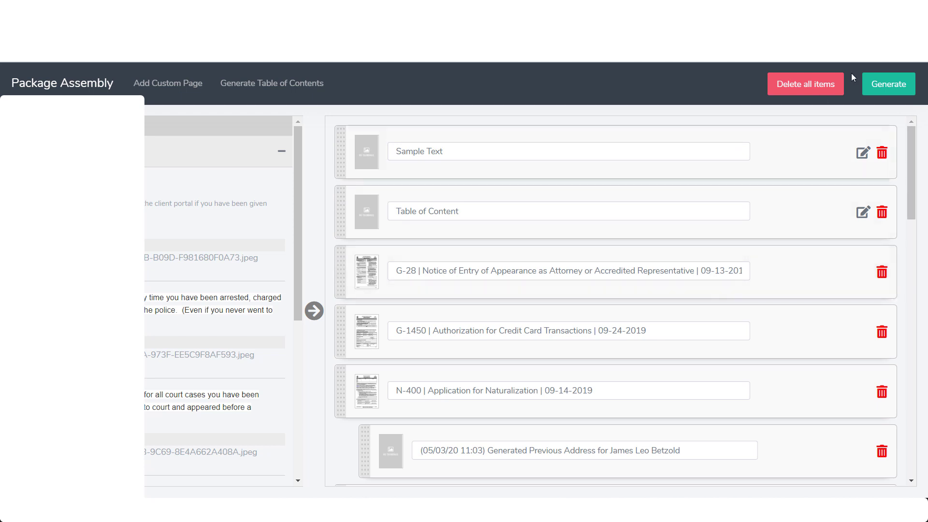
left_click(896, 89)
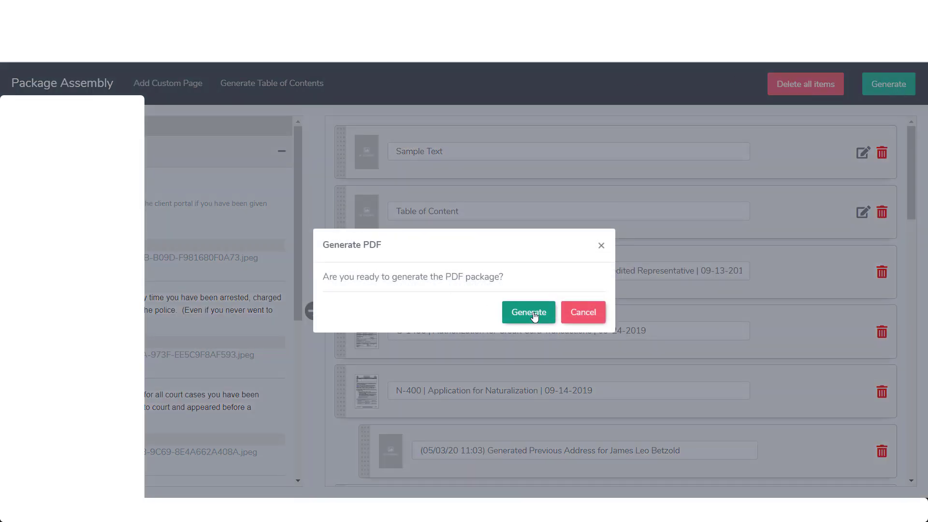
Confirm PDF generation and highlight the firm notifications e-mail wording in the queued notice
left_click(534, 316)
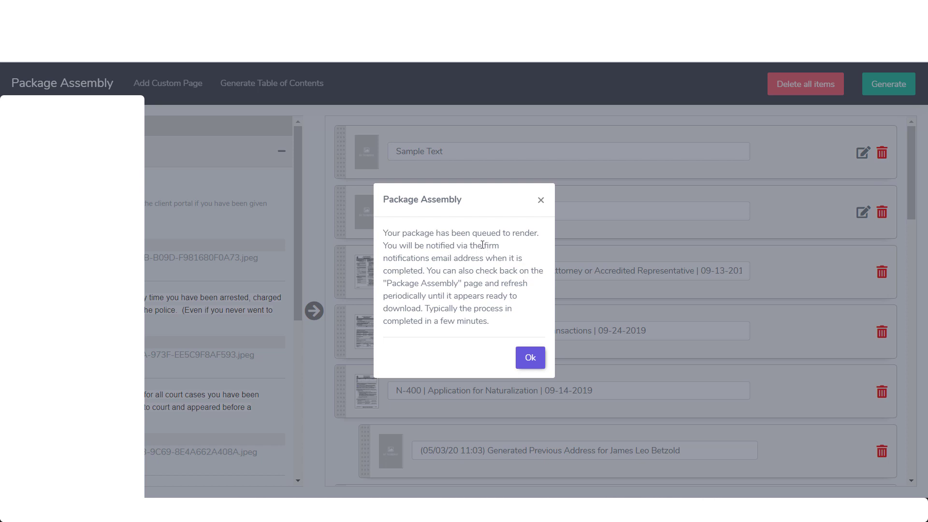
mouse_move(482, 245)
left_mouse_down()
mouse_move(480, 260)
mouse_move(457, 260)
mouse_move(484, 260)
left_mouse_up()
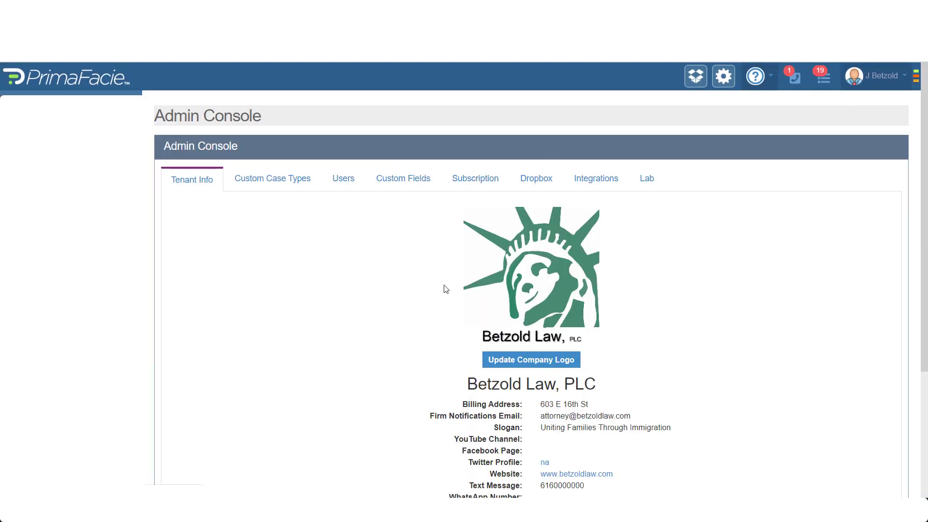
Scroll Tenant Info and highlight the Firm Notifications Email entry
scroll(446, 289, "down", 4)
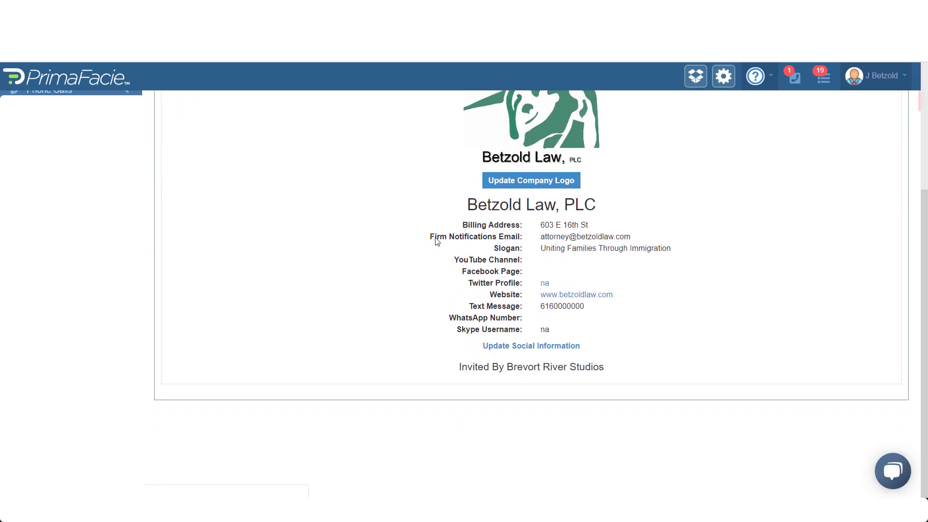
left_click_drag(430, 237, 523, 236)
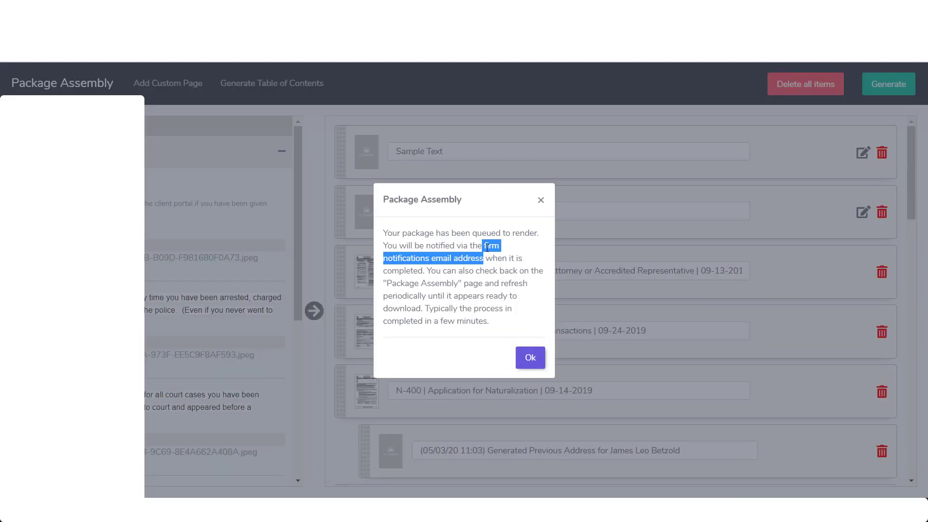
Read the package render-queued notice and dismiss it with Ok
left_click(488, 248)
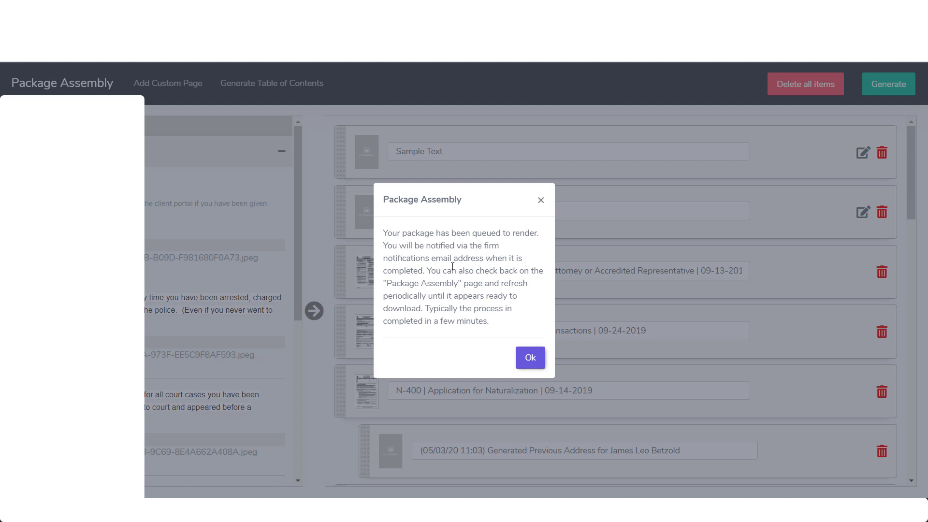
left_click_drag(429, 273, 430, 296)
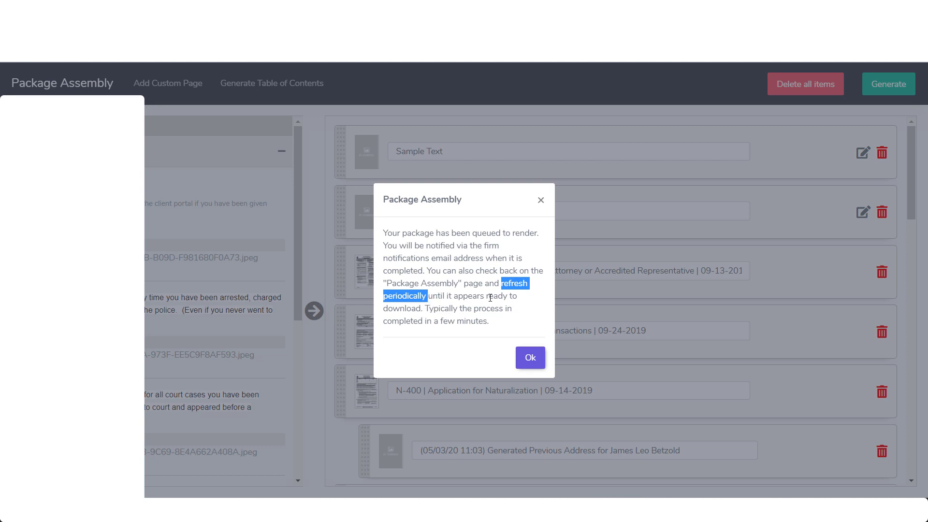
left_click(526, 318)
left_click(530, 357)
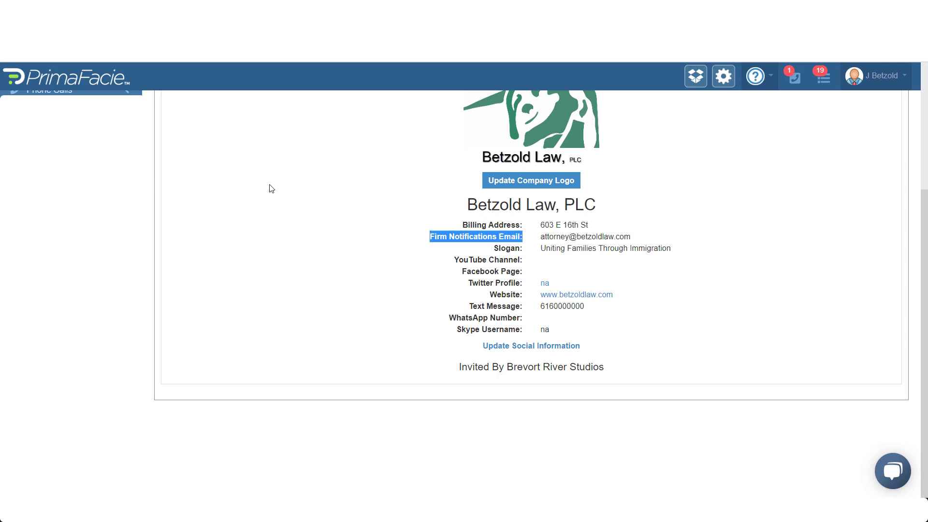
Go to the contact's cases and open the N-400 Application for US Citizenship case
scroll(161, 207, "up", 4)
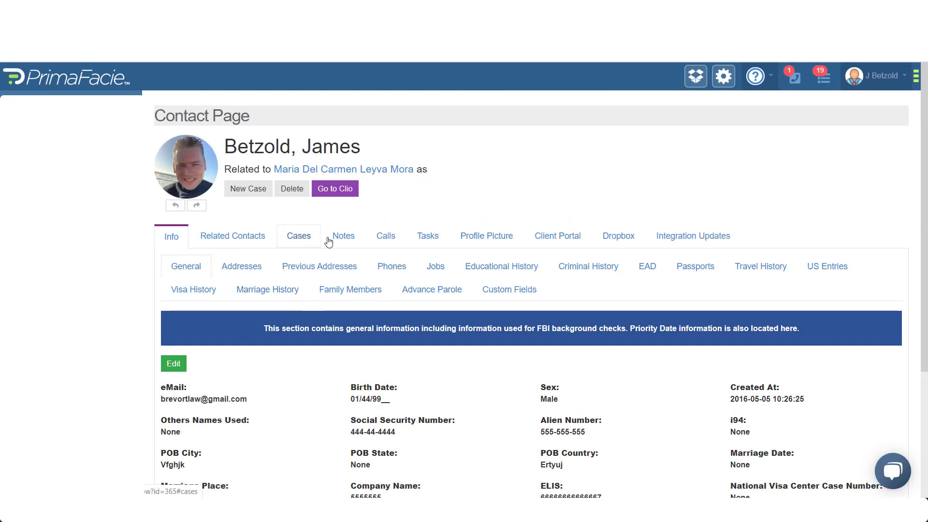
left_click(302, 237)
scroll(239, 380, "down", 4)
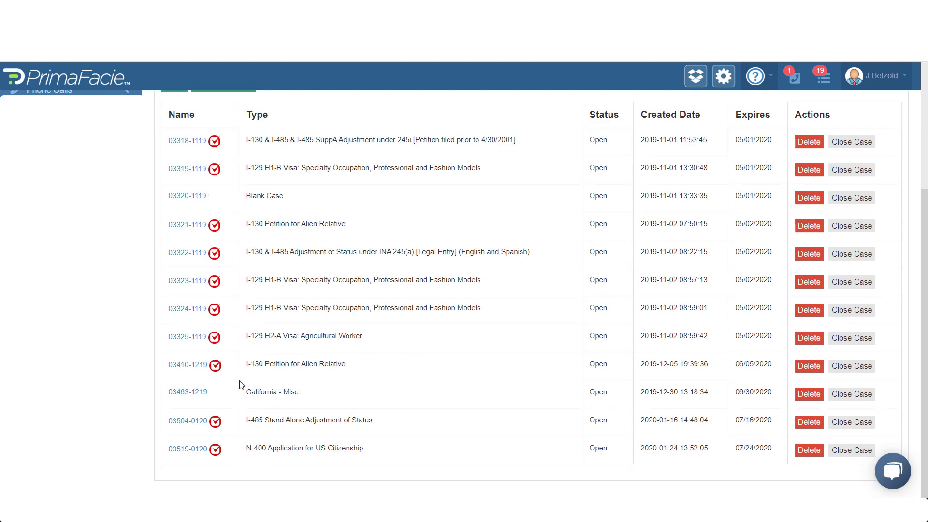
left_click(193, 450)
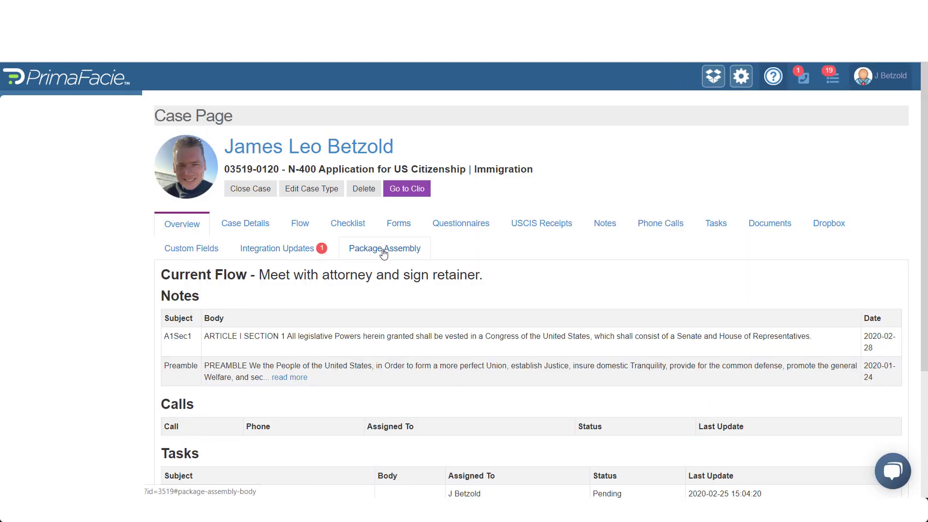
In Package Assembly, reload with F5 until the new package's status changes from Queued to Done
left_click(383, 251)
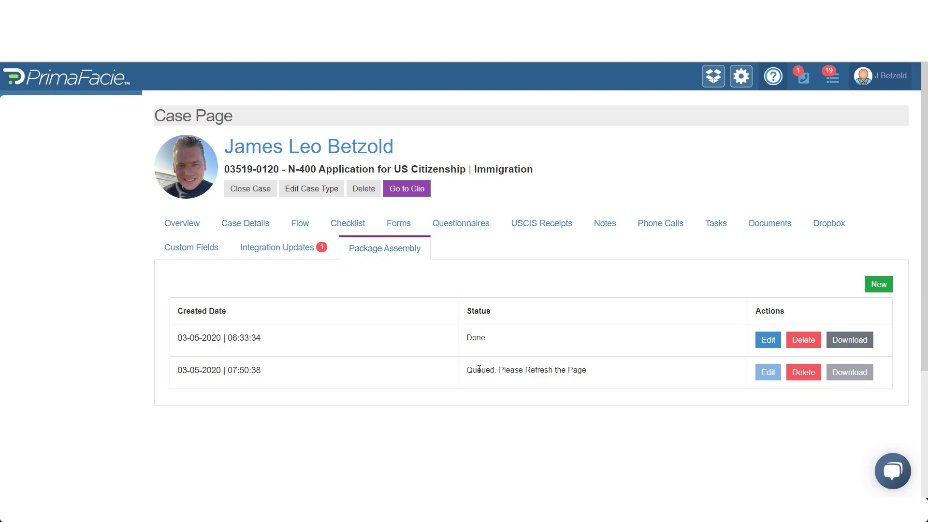
left_click_drag(468, 371, 499, 371)
left_click_drag(499, 372, 600, 372)
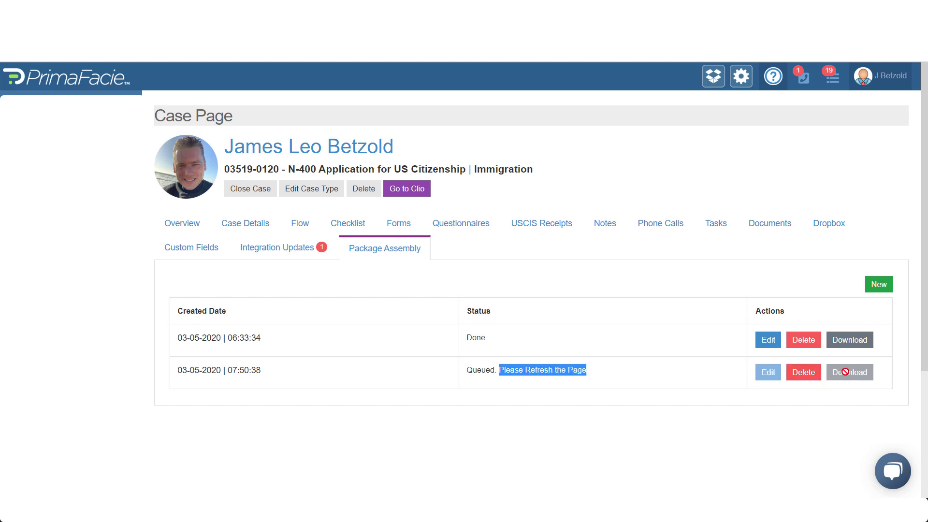
key("F5")
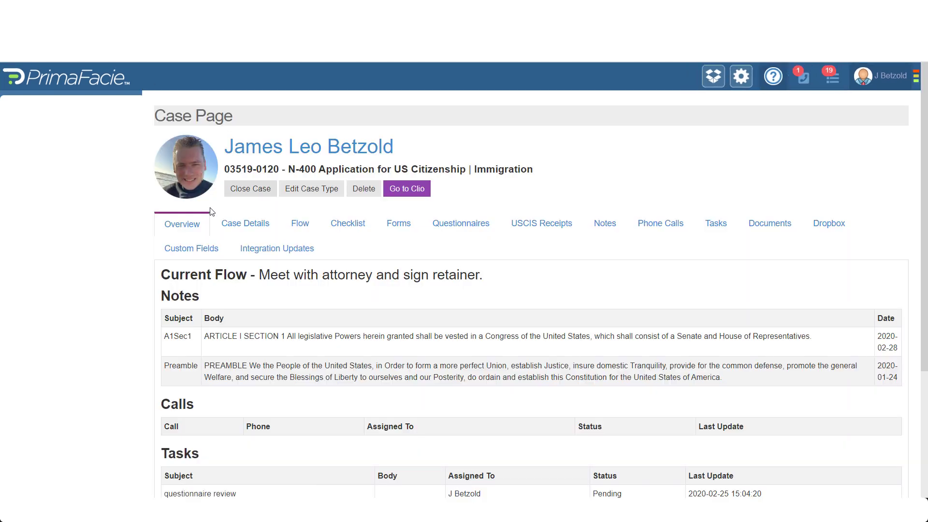
left_click(360, 257)
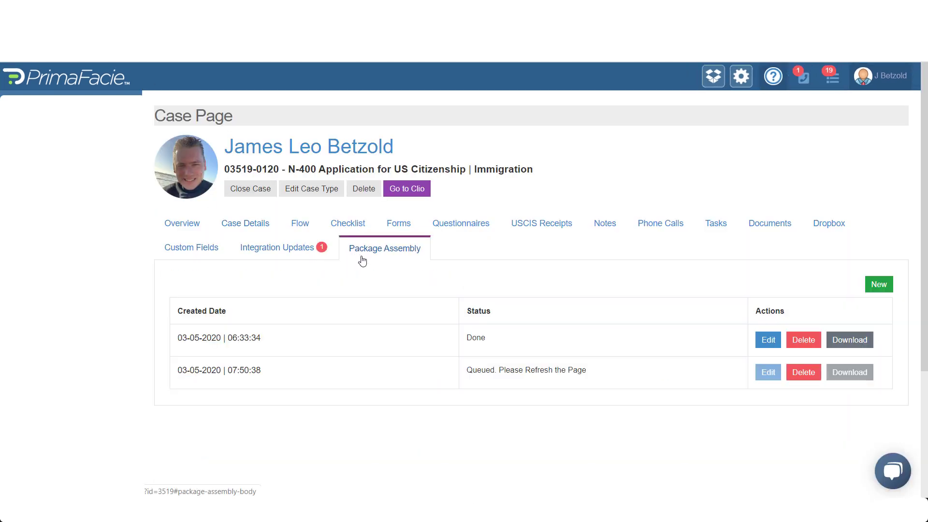
key("F5")
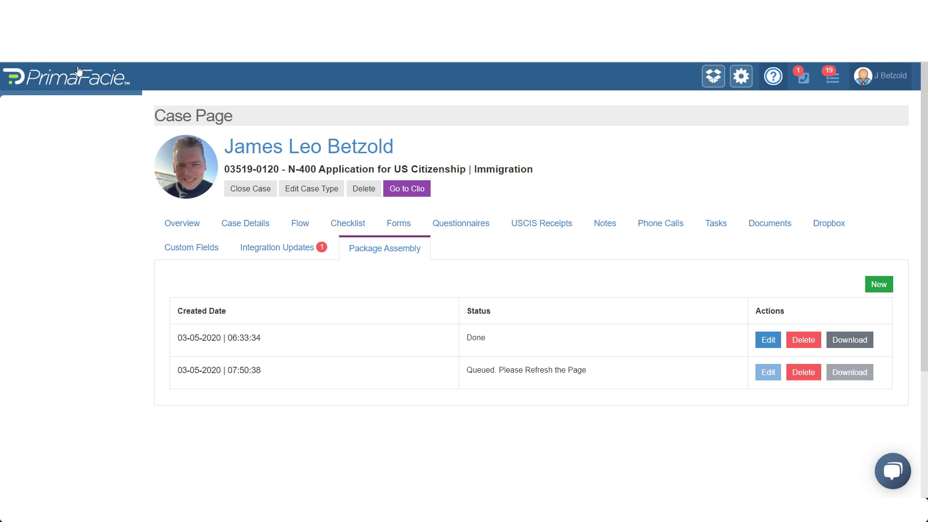
left_click(409, 253)
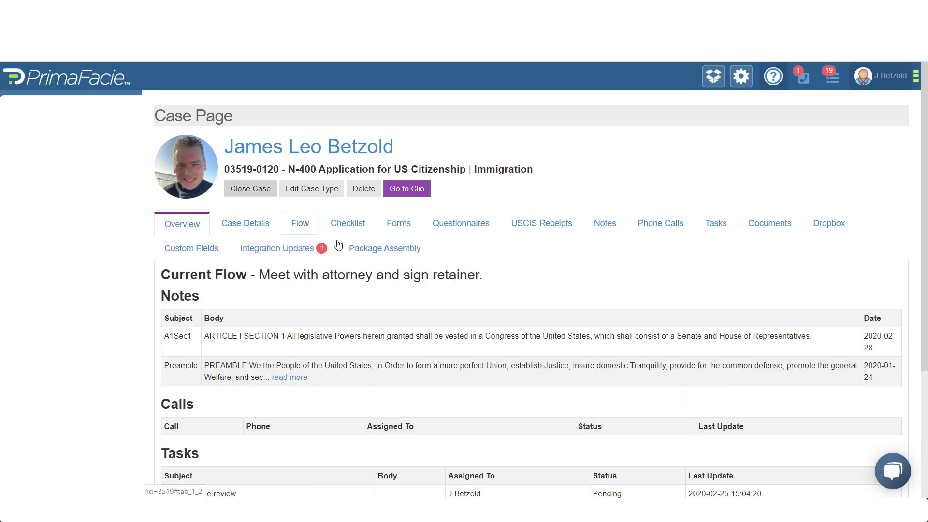
left_click(376, 250)
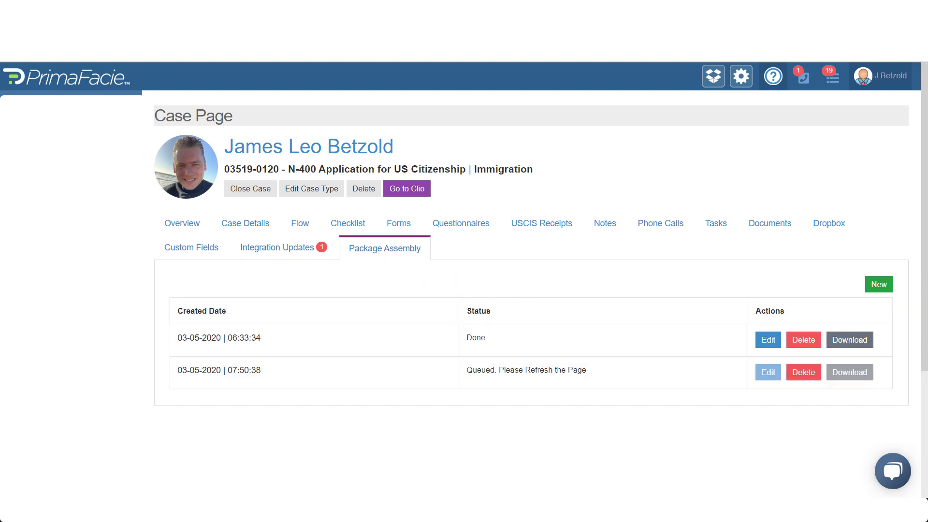
key("F5")
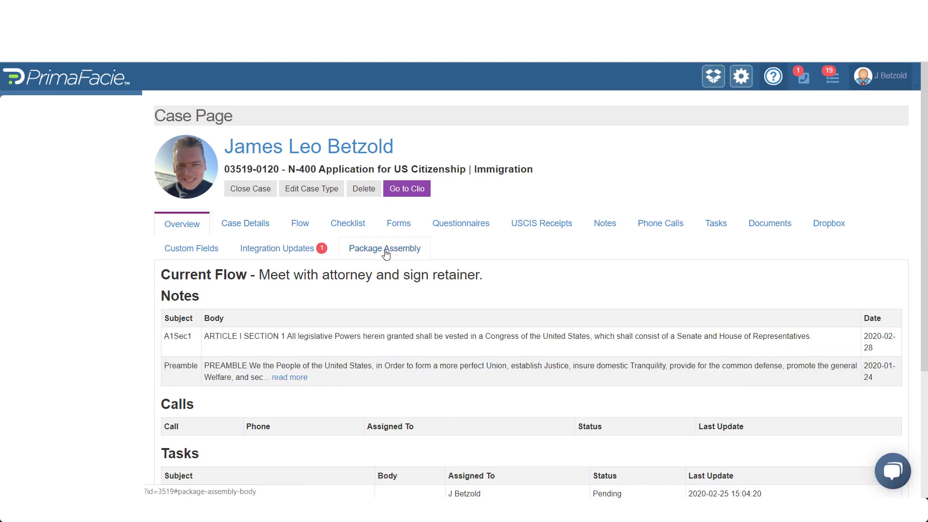
left_click(385, 251)
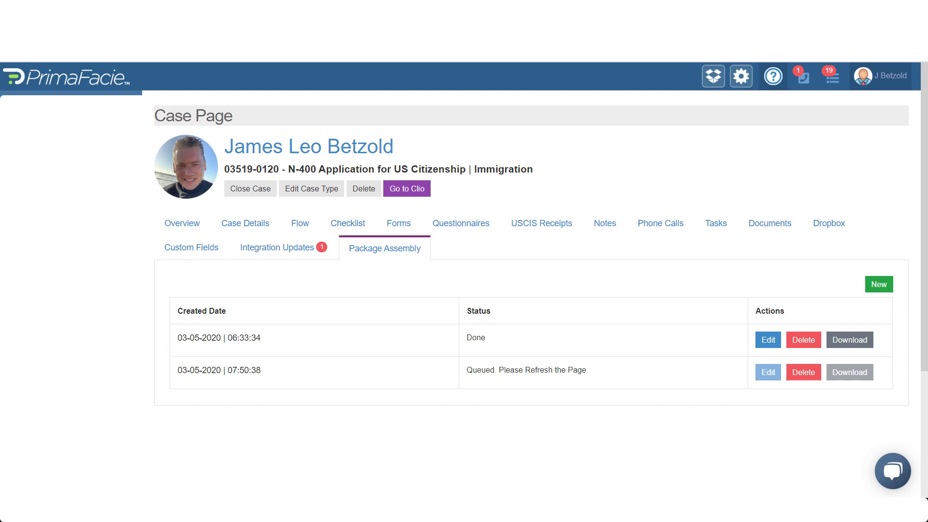
key("F5")
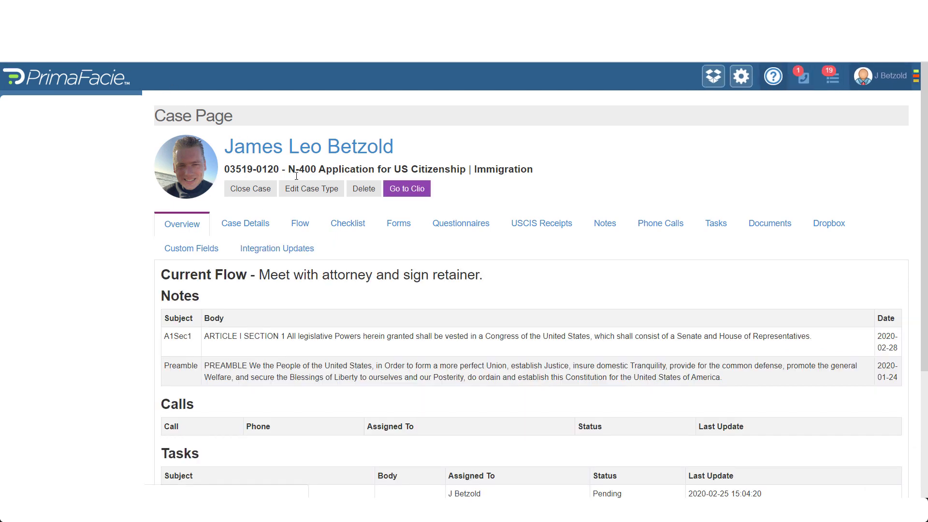
left_click(387, 251)
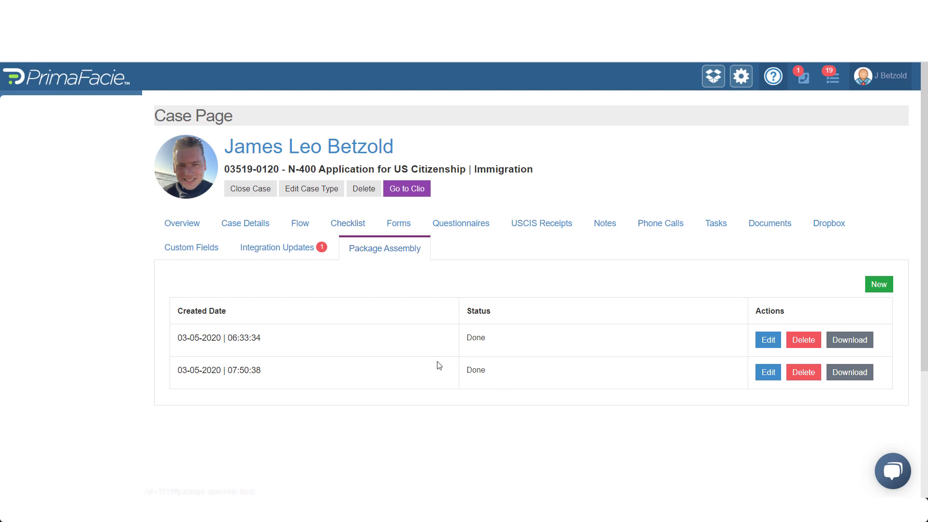
Download and save the finished package PDF, then open it from its folder in Adobe Acrobat
left_click(850, 376)
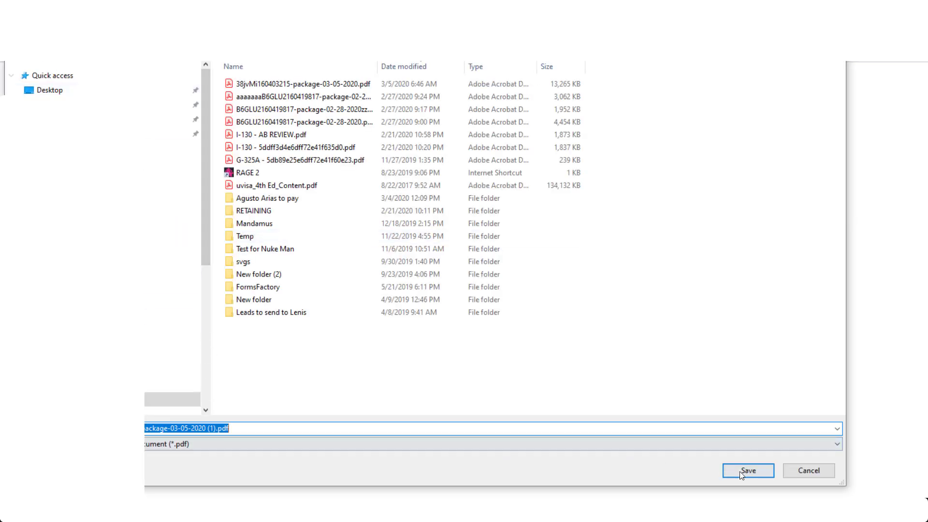
left_click(740, 471)
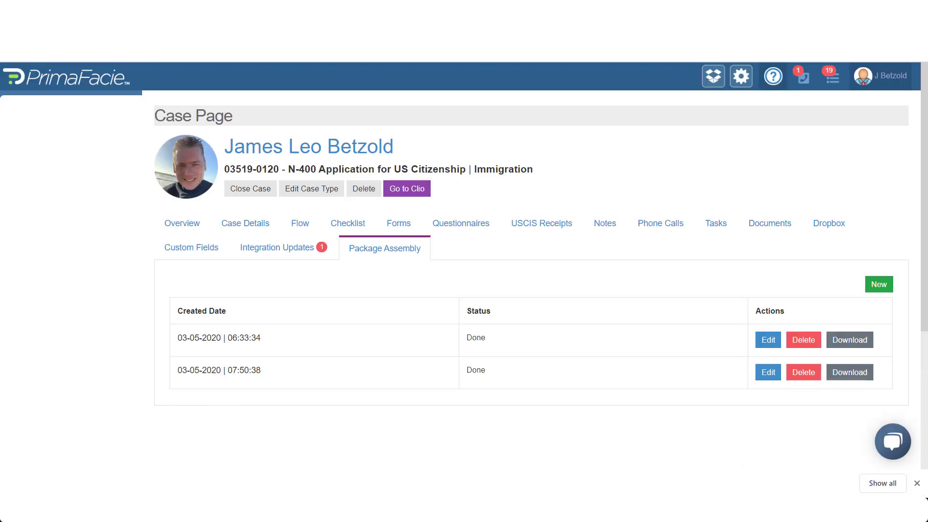
right_click(150, 465)
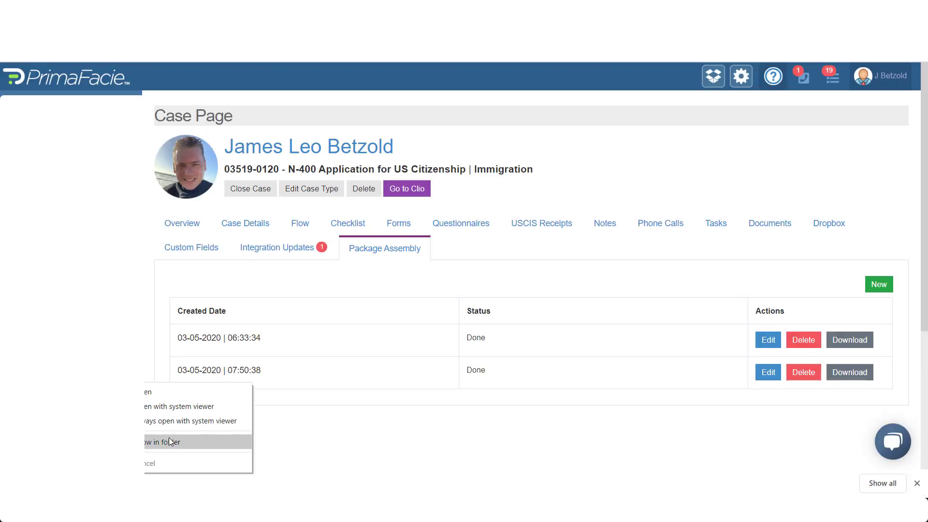
left_click(150, 439)
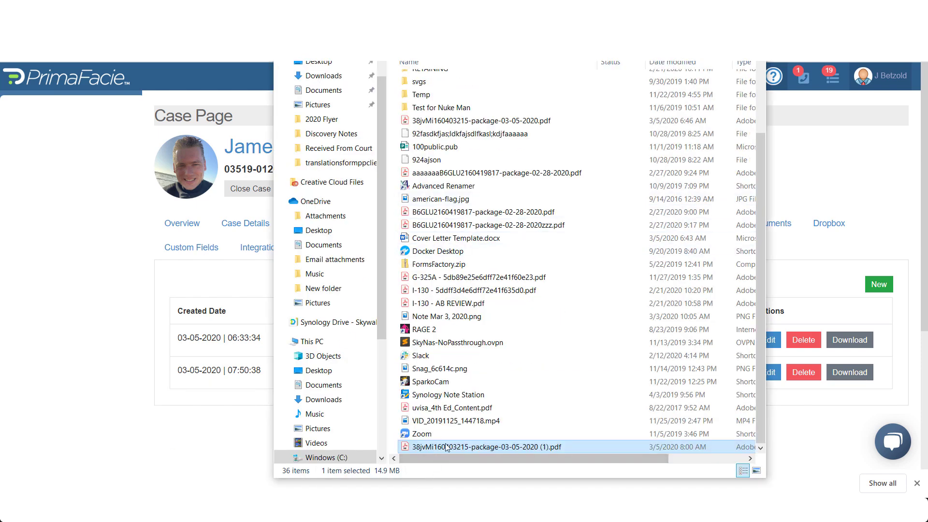
double_click(446, 446)
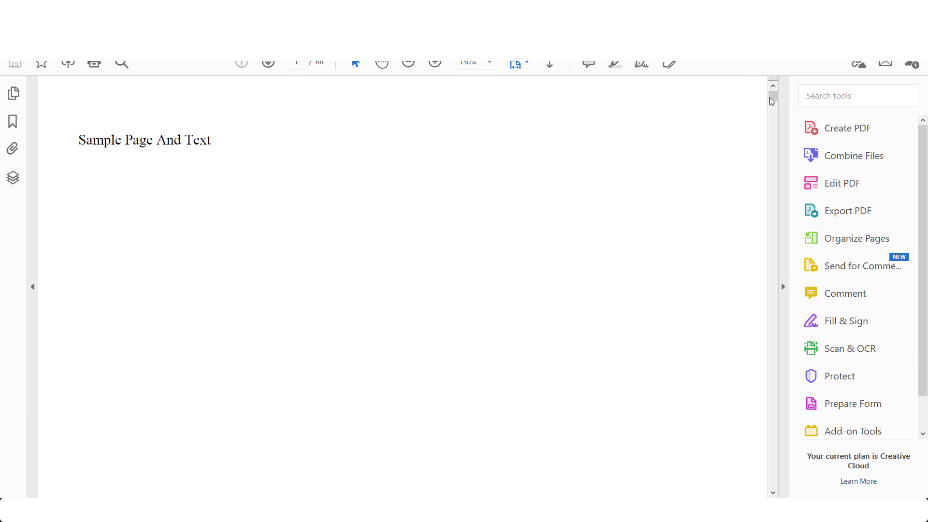
Zoom out until the first page fits whole, with thumbnails of all 66 pages alongside
left_click_drag(775, 102, 757, 78)
left_click(408, 63)
left_click(408, 63)
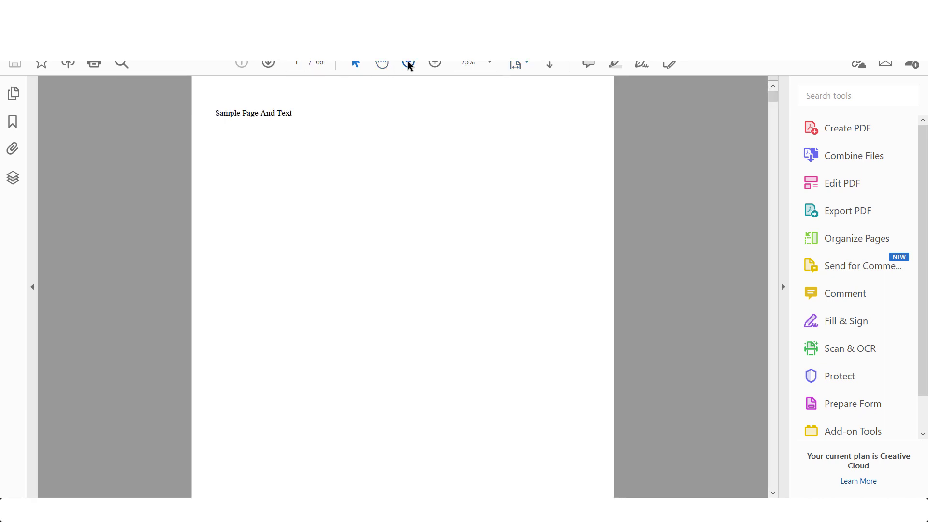
left_click(408, 63)
left_click(408, 63)
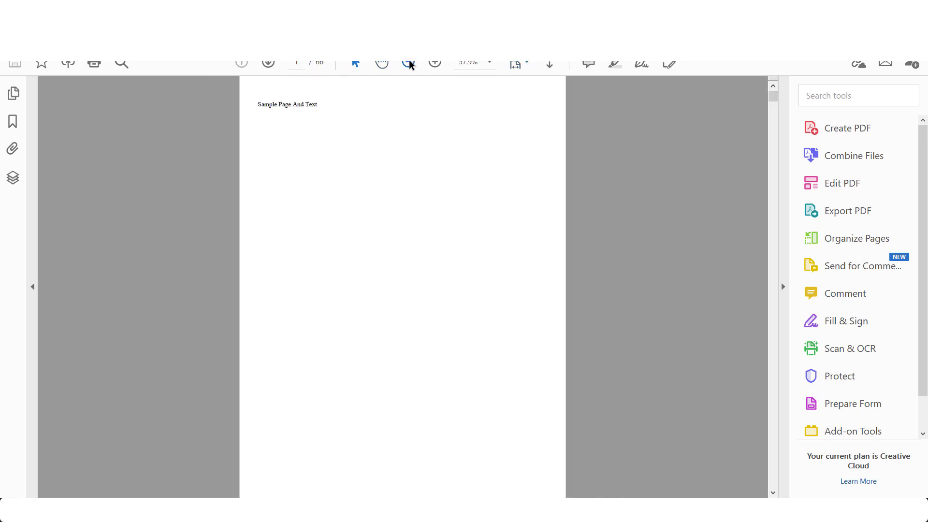
left_click(10, 98)
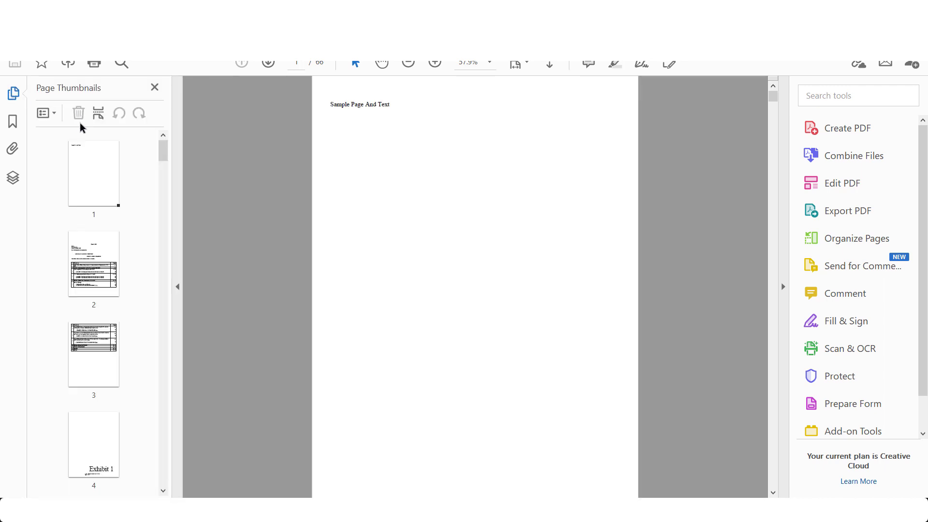
Review the cover letter's table of contents on pages 2 and 3
left_click(95, 254)
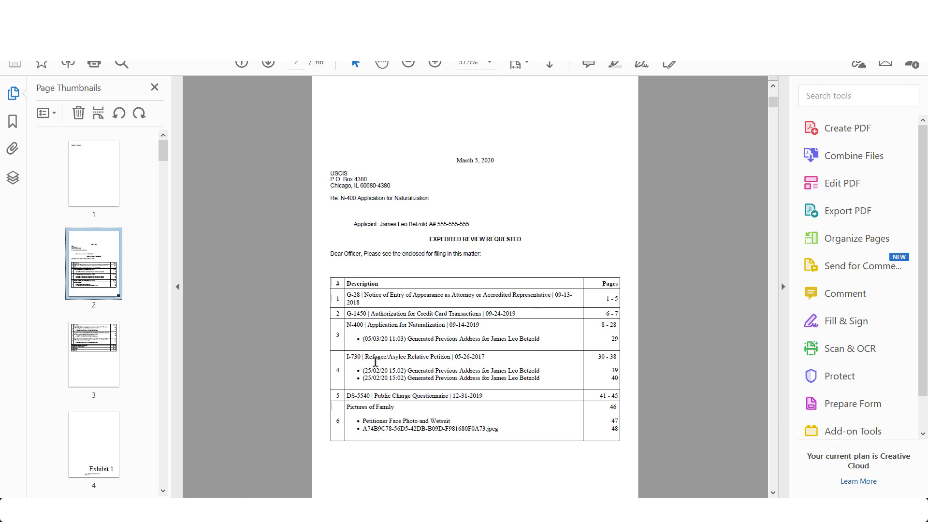
left_click(104, 357)
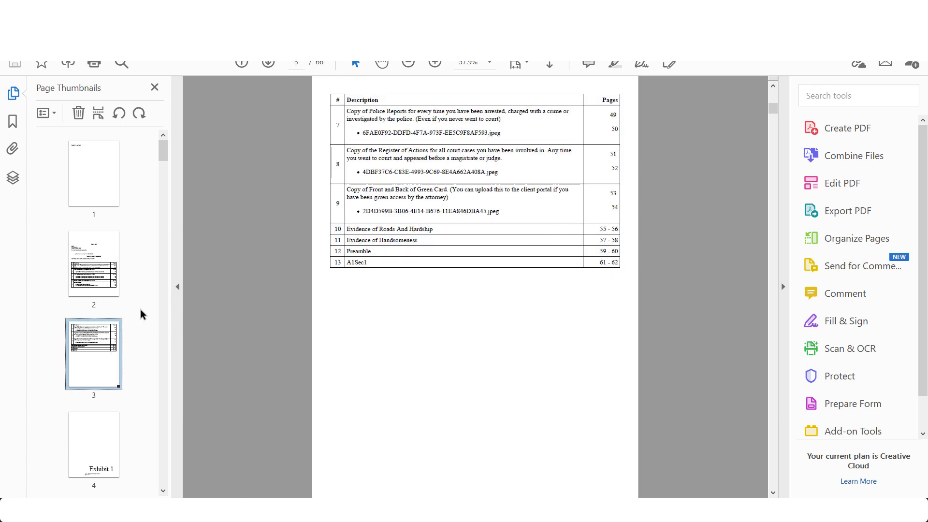
left_click_drag(165, 154, 160, 170)
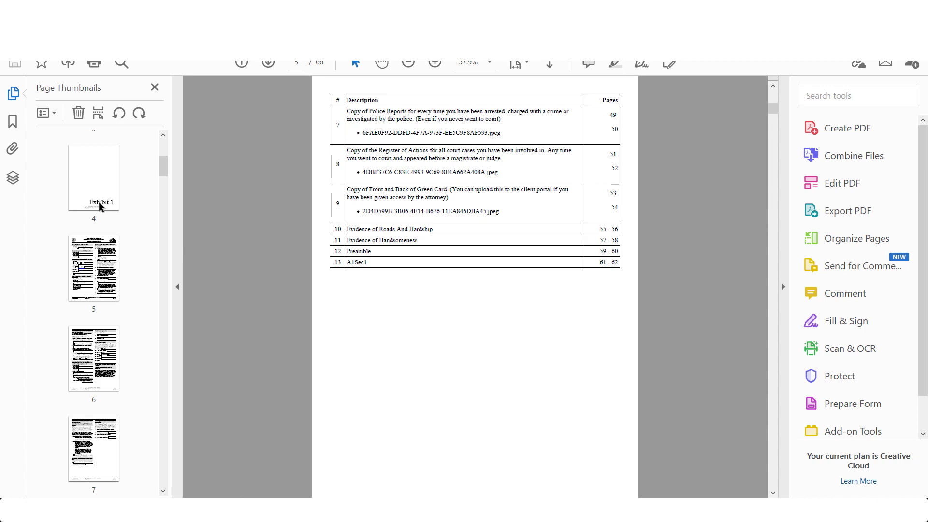
scroll(309, 239, "up", 2)
scroll(310, 240, "up", 4)
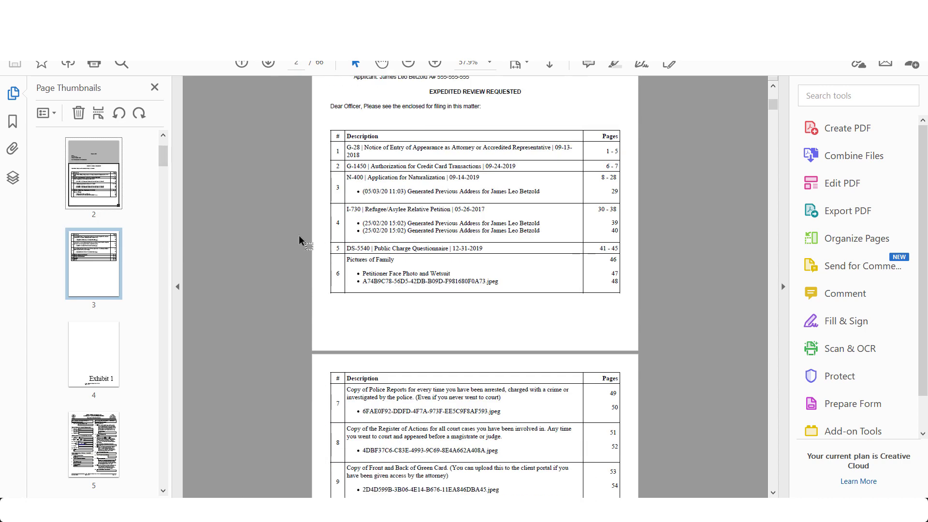
View the Exhibit 1 divider on page 4, then scroll back through the page 2 contents table
left_click(113, 327)
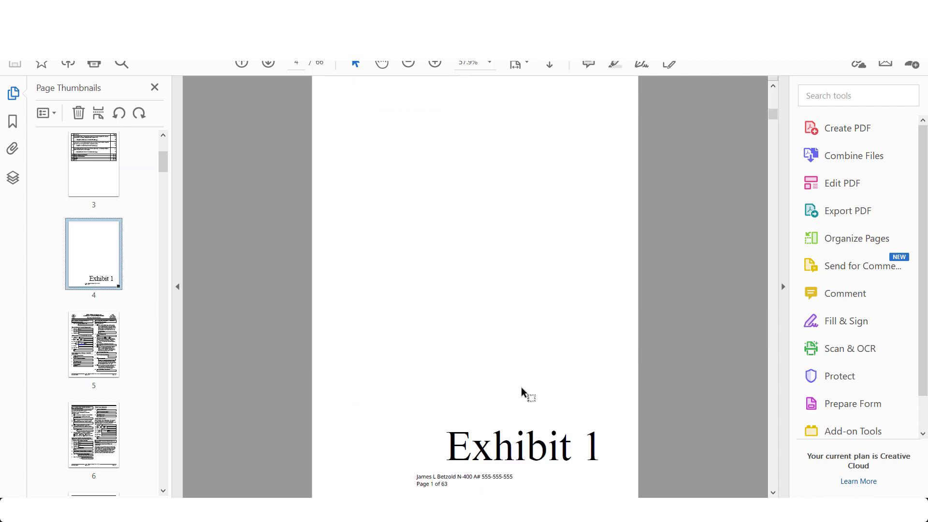
scroll(111, 336, "down", 1)
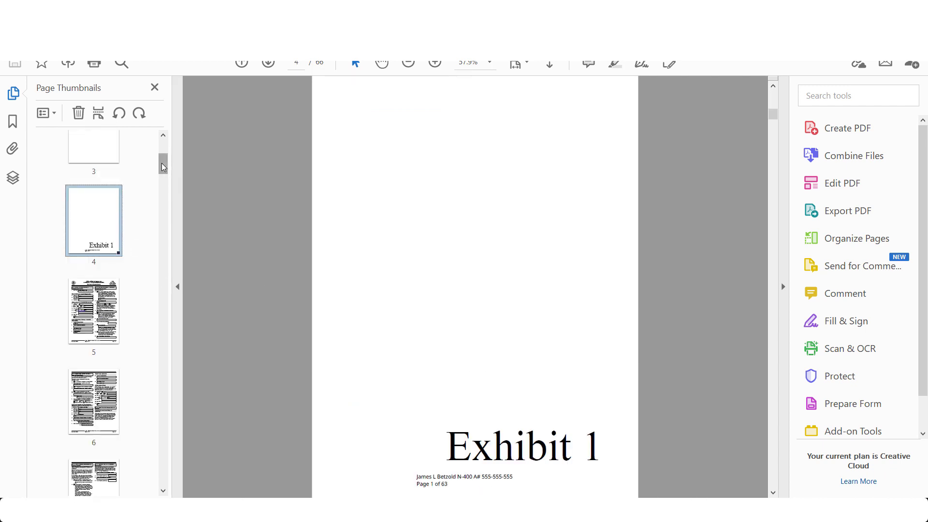
scroll(163, 164, "up", 4)
left_click(102, 260)
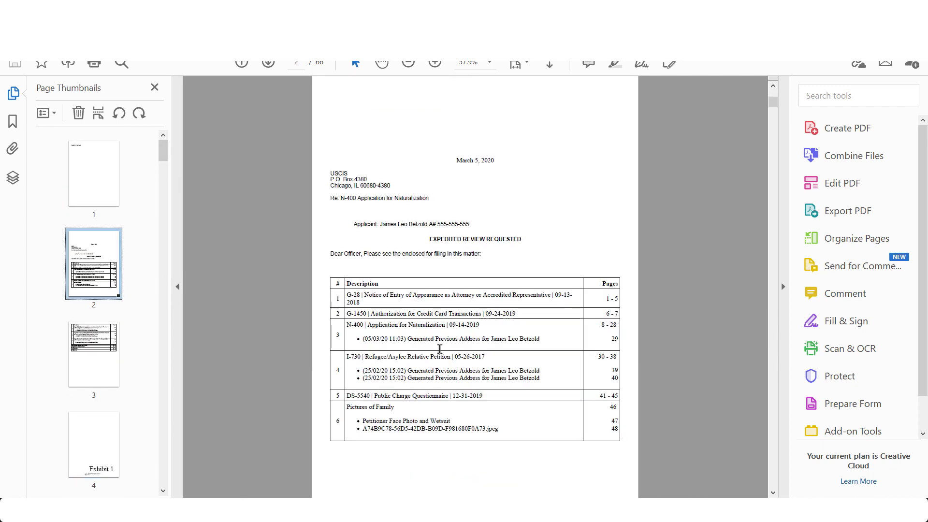
scroll(435, 351, "down", 3)
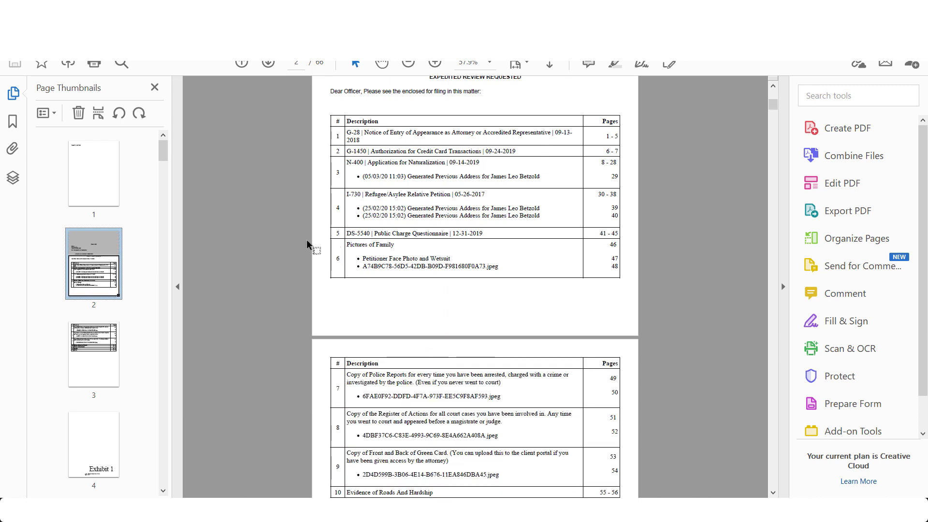
left_click_drag(164, 153, 157, 406)
View the Exhibit 6 divider (page 49), page 50, and the photo page 51 and its footer
left_click(106, 186)
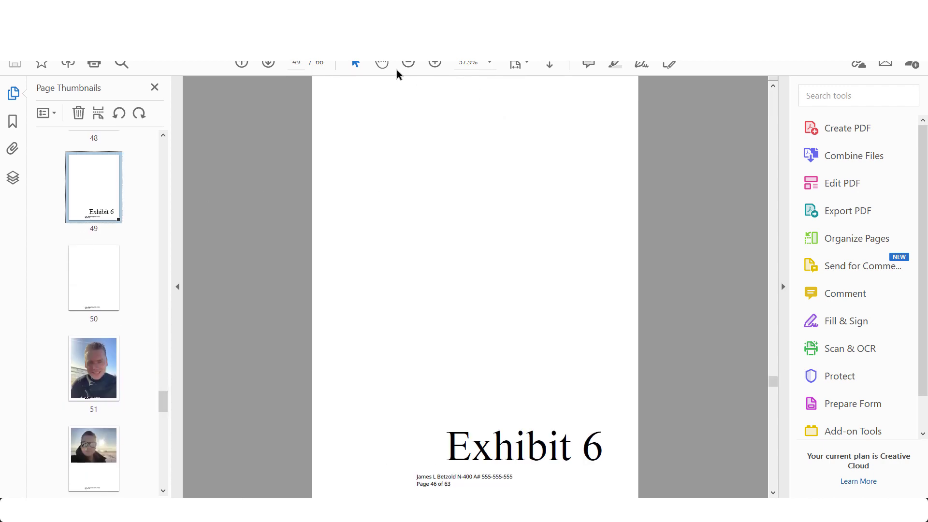
left_click(99, 313)
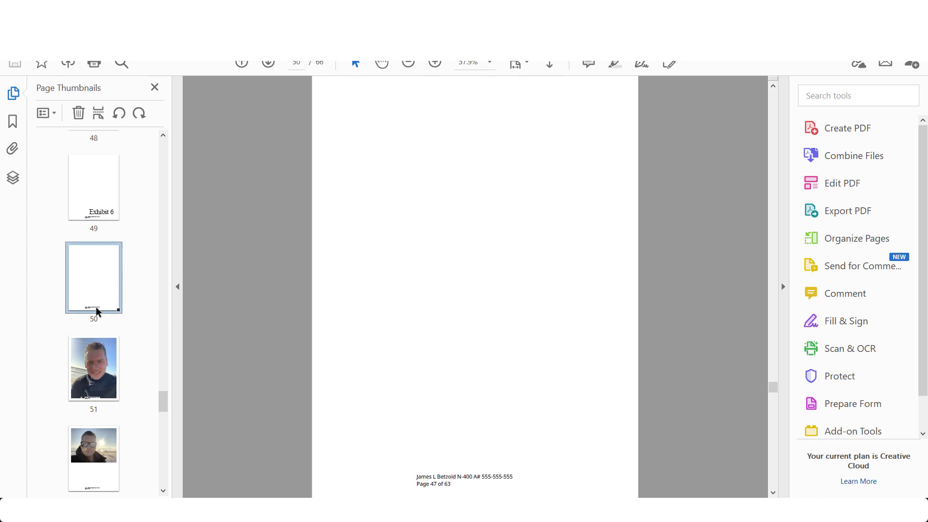
left_click(100, 370)
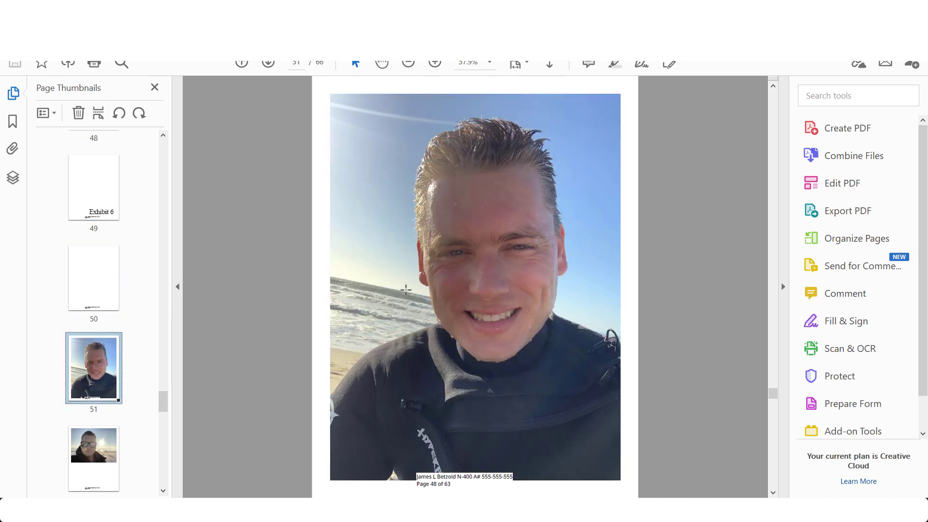
scroll(406, 289, "down", 1)
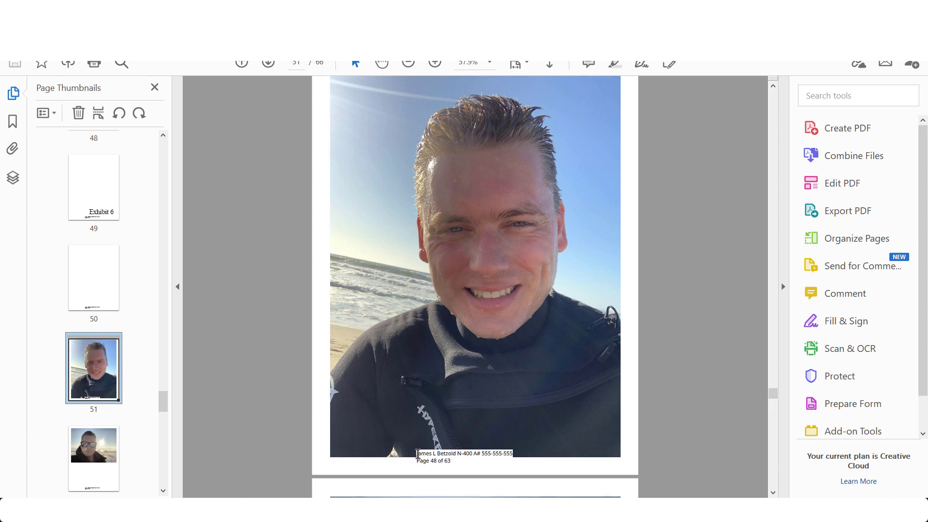
left_click_drag(418, 455, 455, 464)
scroll(168, 392, "down", 4)
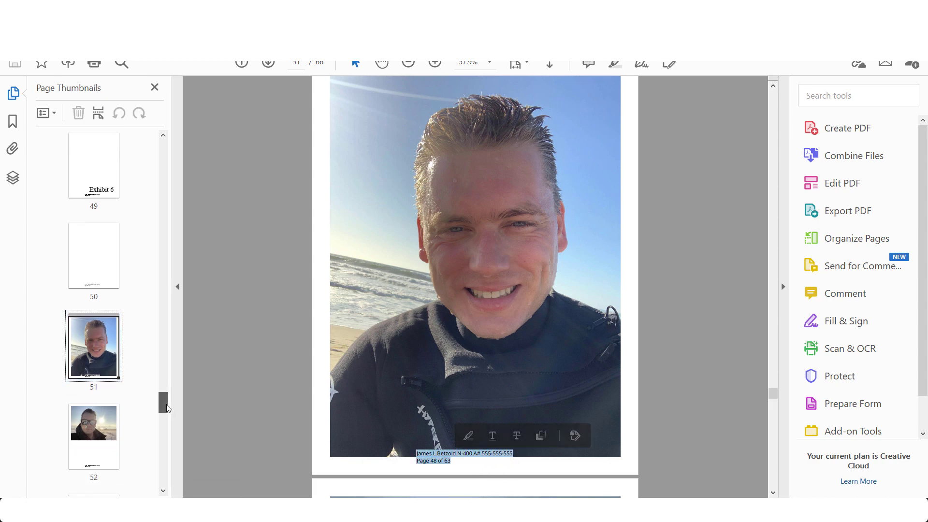
View the sunglasses photo (page 52), Exhibit 7 divider, chord chart photo (page 54) and Exhibit 8 divider
left_click(95, 264)
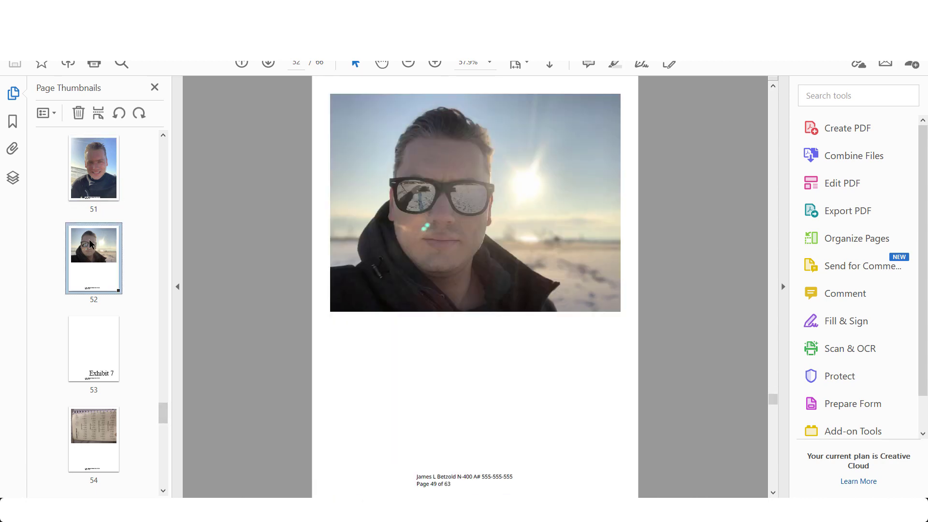
left_click(103, 347)
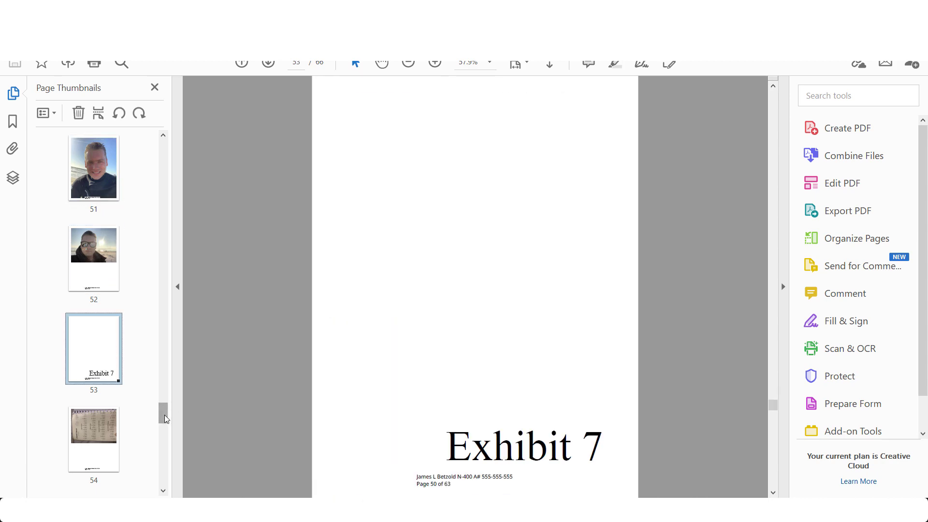
scroll(165, 419, "down", 2)
left_click(106, 268)
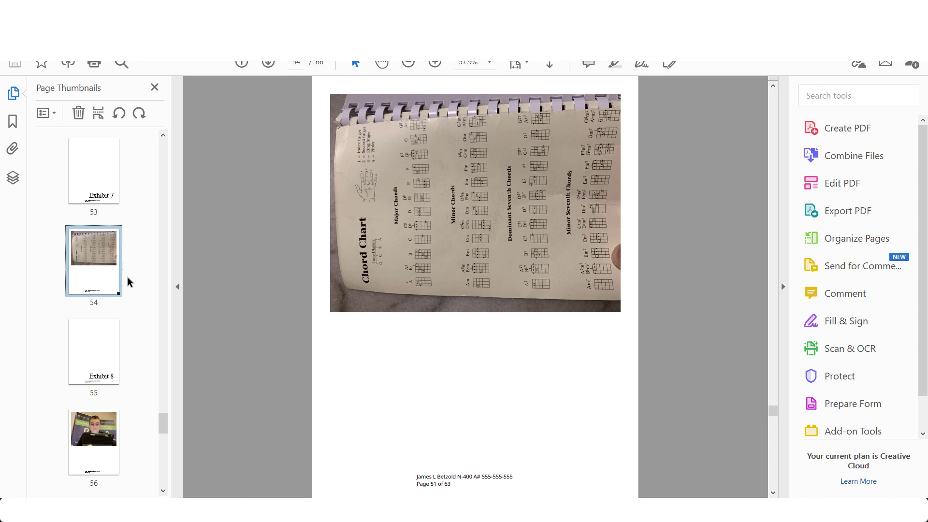
left_click(106, 344)
left_click(112, 261)
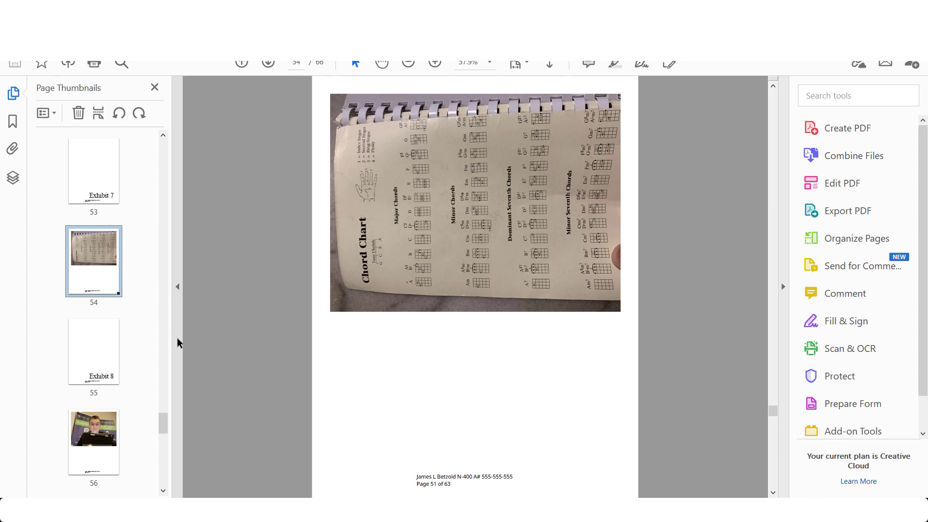
left_click_drag(163, 423, 163, 433)
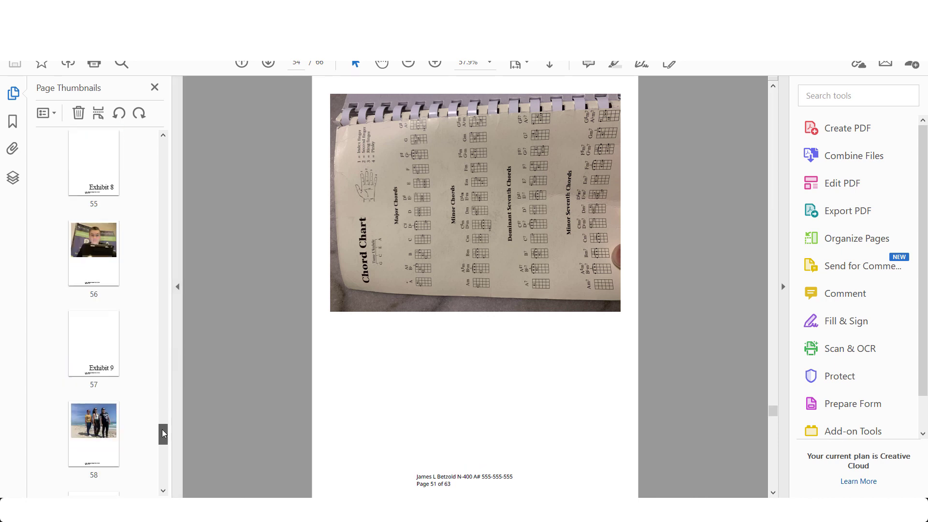
View the photo on page 56, the Exhibit 9 divider, the beach photo and the Exhibit 10 divider's footer
left_click(106, 242)
left_click(99, 345)
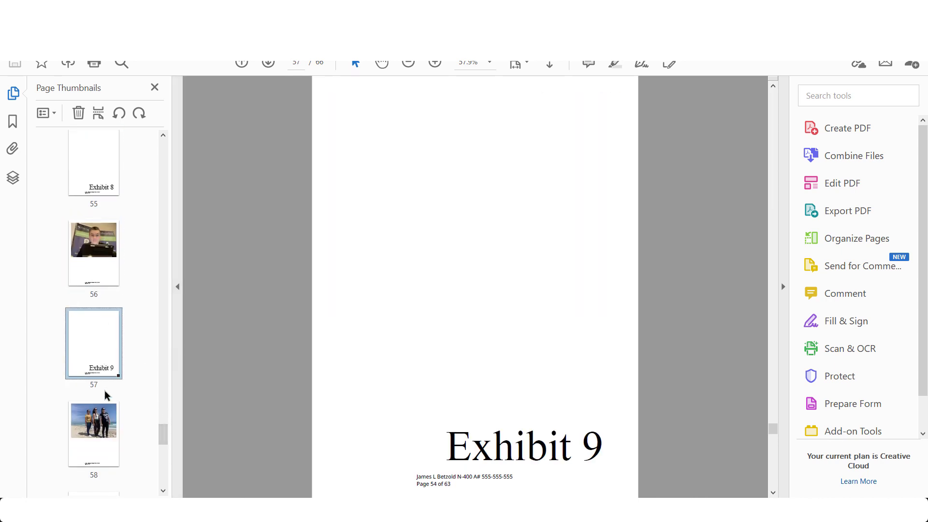
left_click(104, 428)
left_click_drag(164, 434, 164, 445)
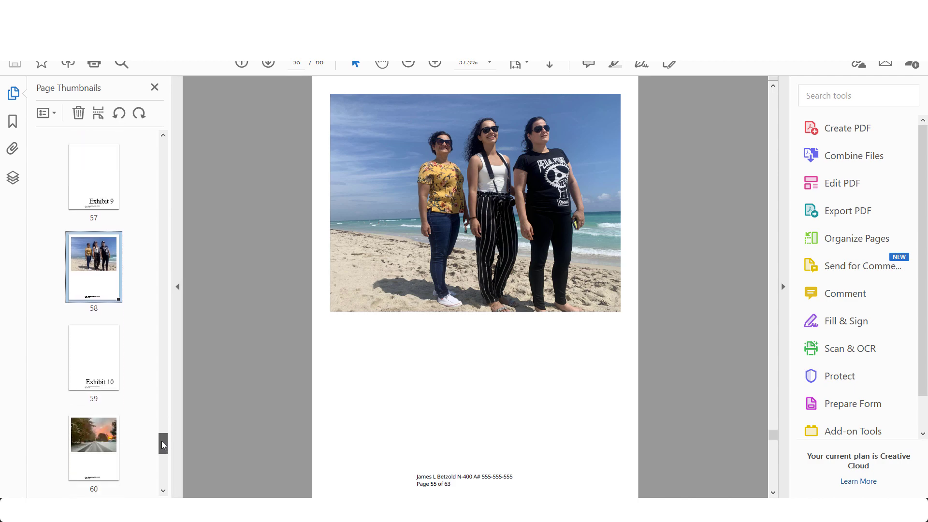
left_click(100, 361)
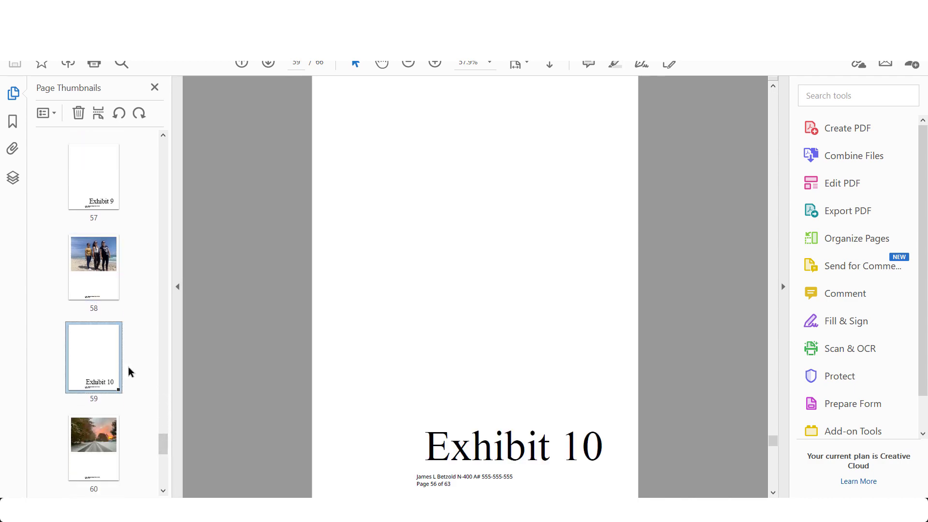
scroll(118, 375, "down", 5)
scroll(164, 464, "down", 2)
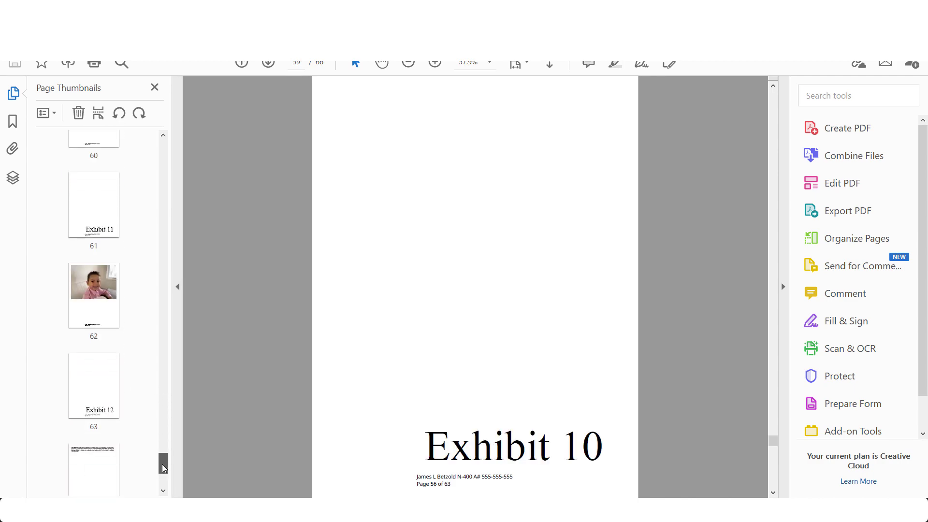
left_click_drag(165, 471, 168, 150)
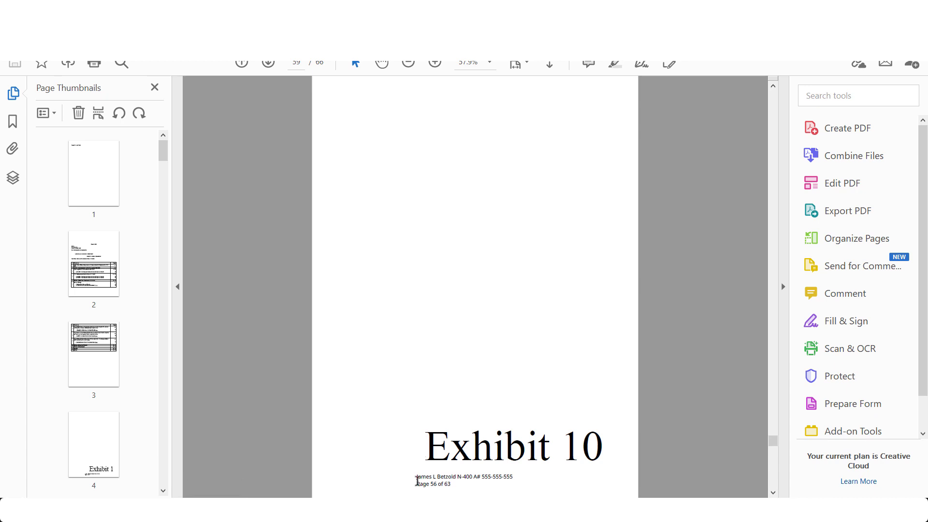
left_click_drag(417, 483, 464, 479)
Return to the cover letter on page 2 and the Exhibit 1 divider page
left_click(469, 477)
scroll(165, 157, "down", 1)
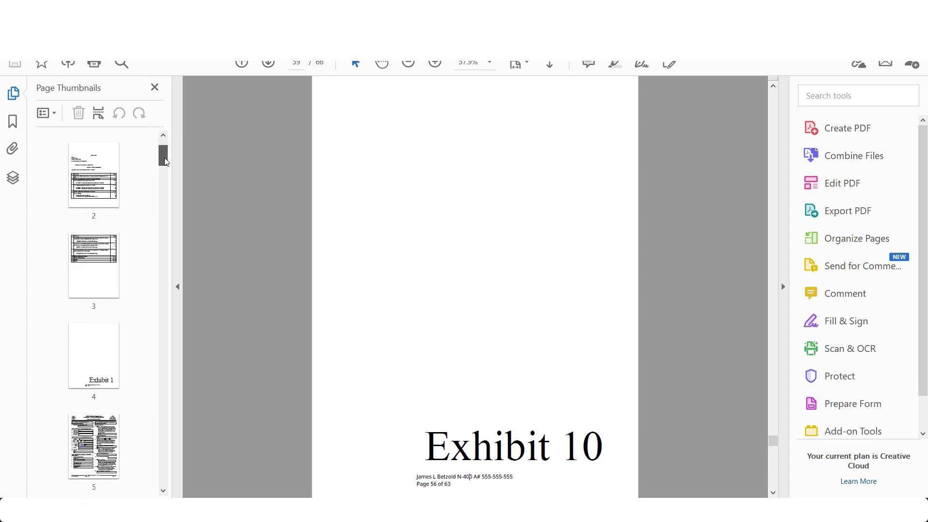
left_click(110, 167)
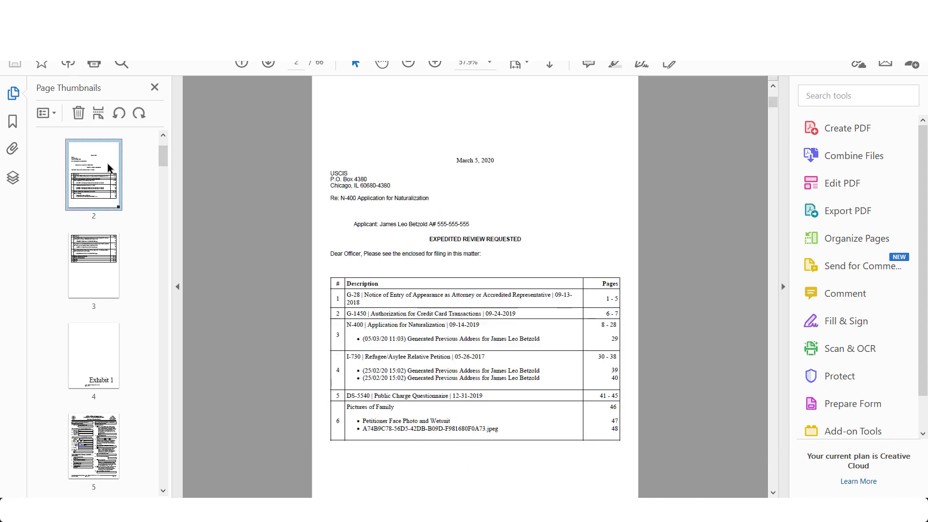
left_click(107, 349)
scroll(97, 353, "down", 1)
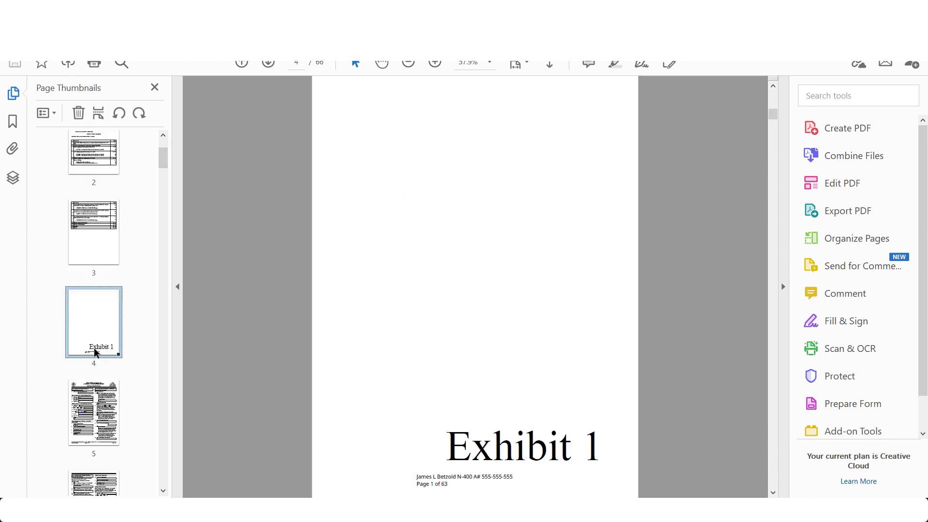
Review the G-28 form on pages 5 and 6, then page 7
left_click(96, 420)
scroll(100, 416, "down", 4)
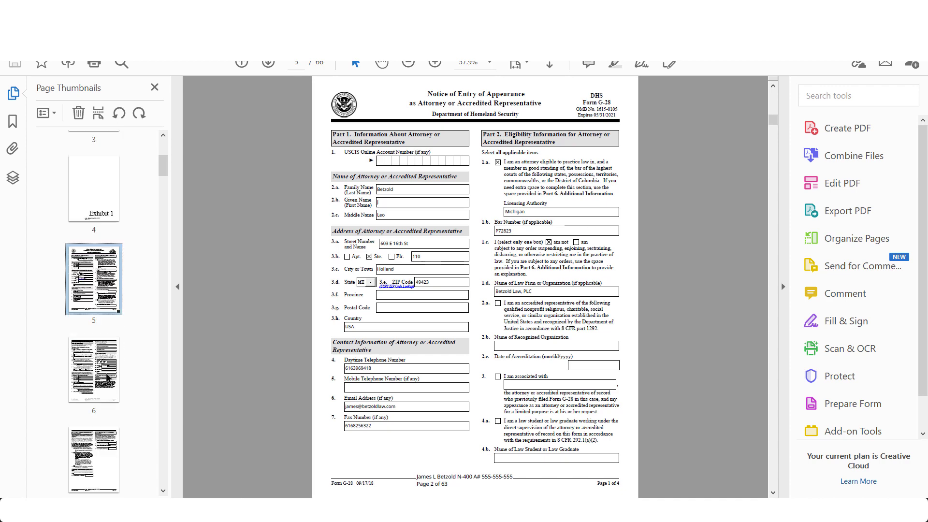
left_click(107, 378)
left_click(104, 453)
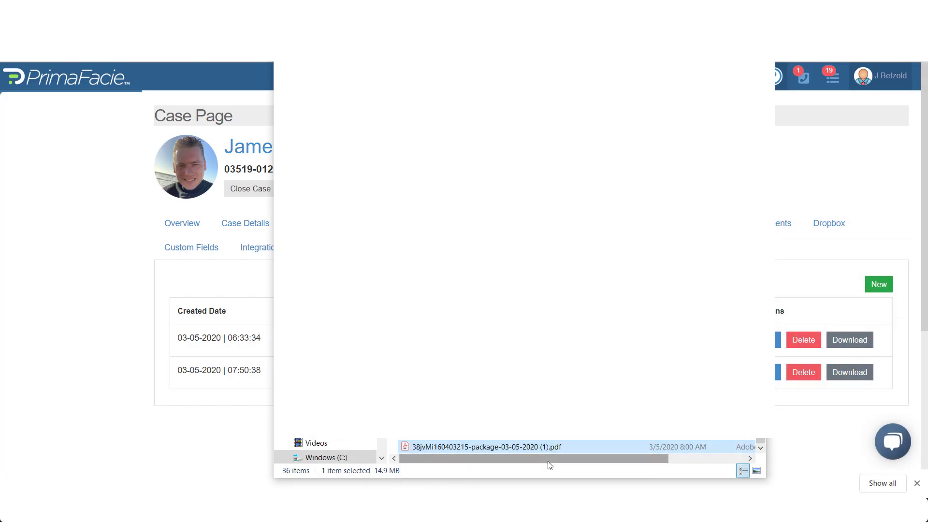
Reopen the downloaded package PDF from its File Explorer folder
left_click_drag(549, 466, 491, 449)
double_click(492, 449)
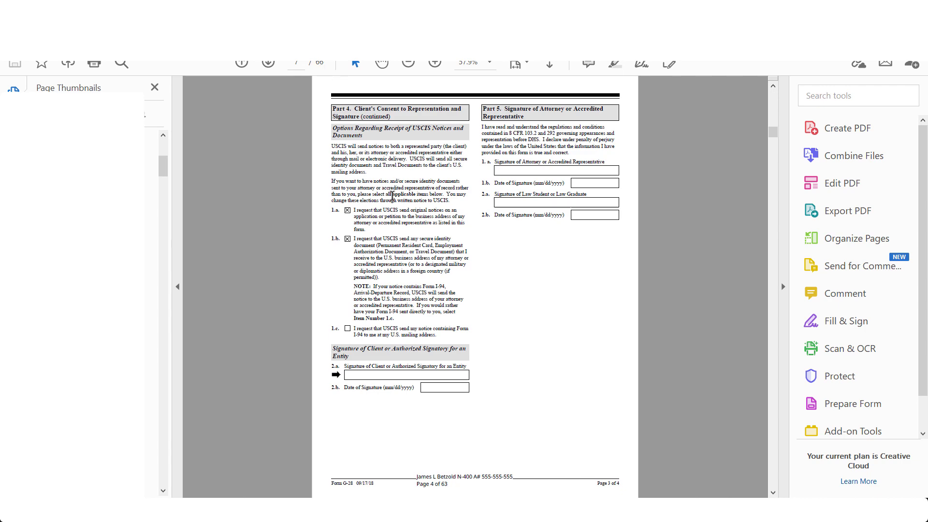
left_click_drag(771, 138, 773, 107)
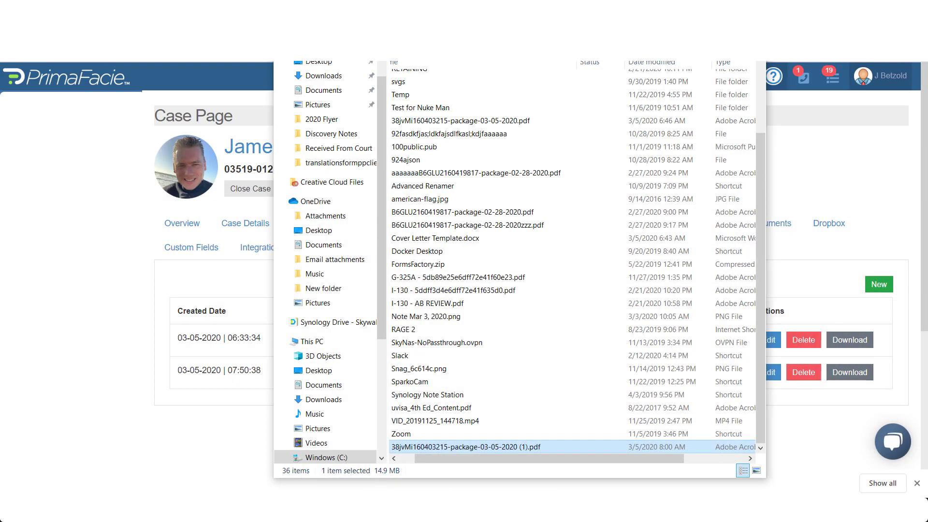
Close the File Explorer window showing the downloaded package PDF with Alt+F4
key("alt+F4")
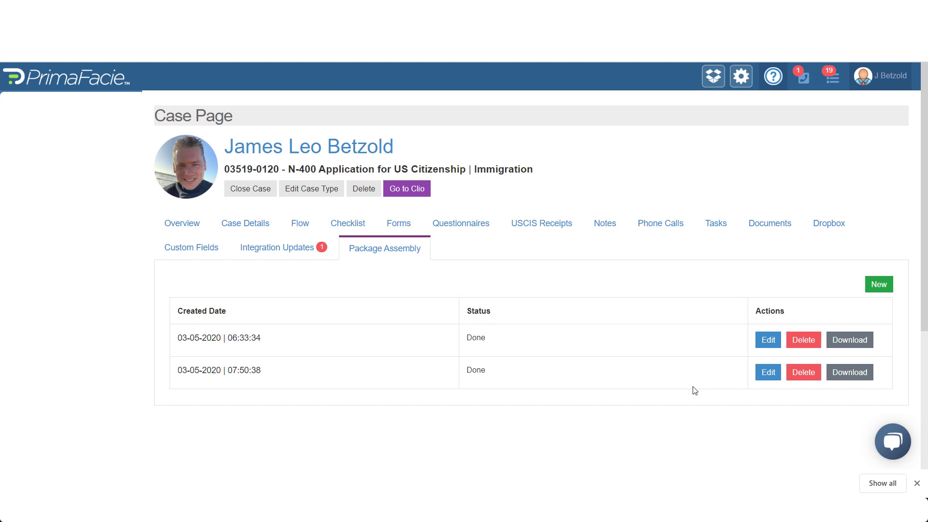
Show the N-400 case's Checklist tab and dismiss the Slack chat notification
scroll(716, 361, "down", 2)
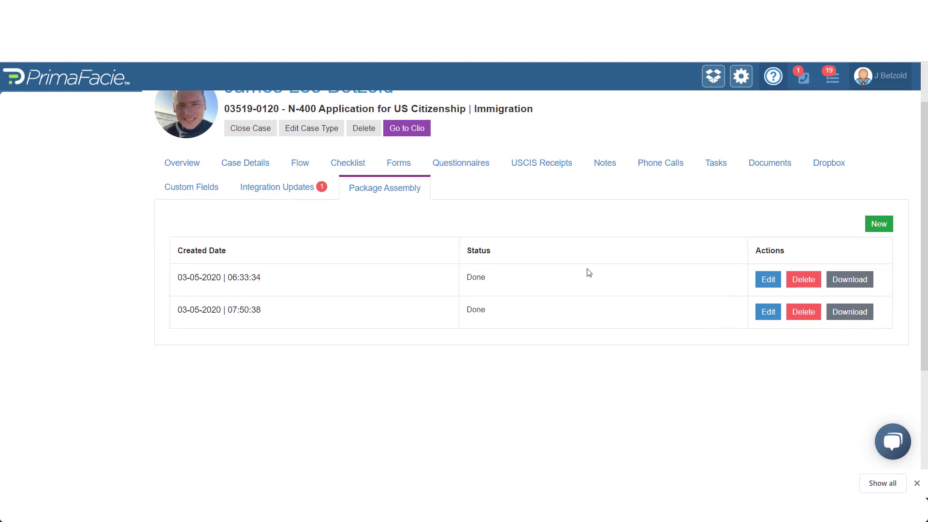
scroll(549, 265, "up", 2)
left_click(347, 225)
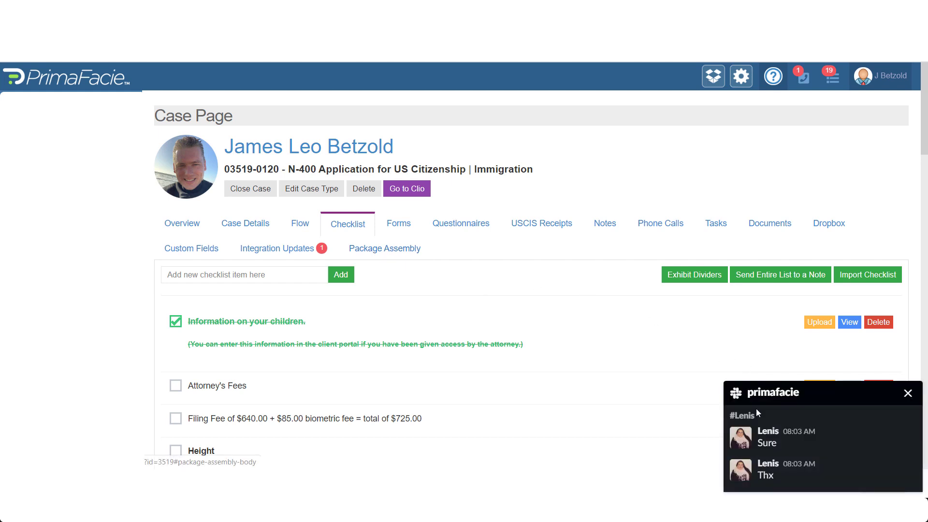
left_click(907, 393)
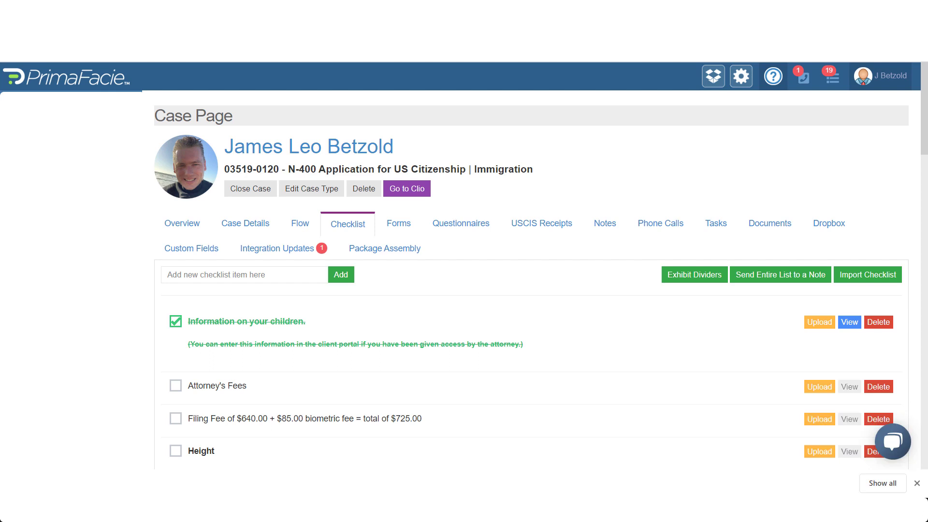